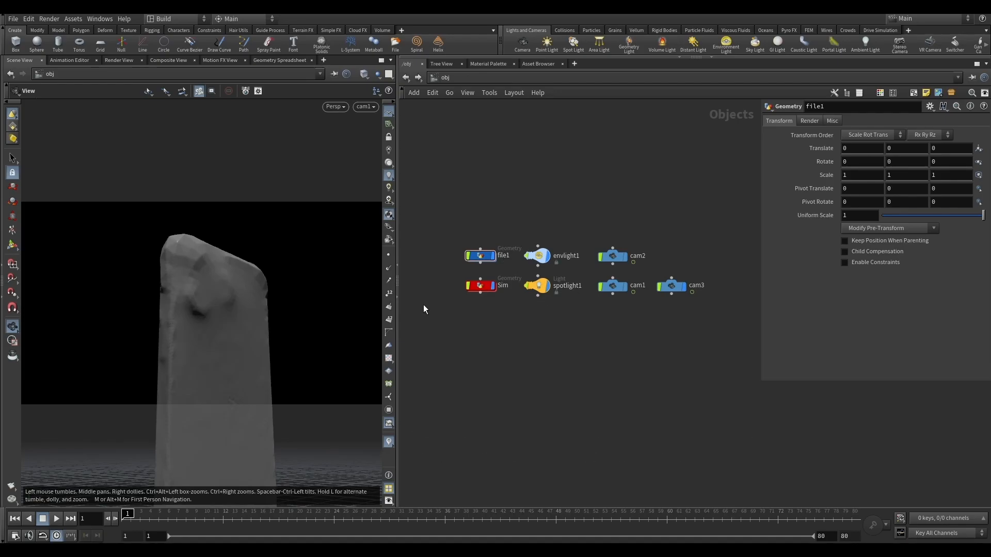
Step: Open the file1 object's network and display its imported model.fbx geometry framed in the viewport
scroll(486, 253, up, 5)
double_click(486, 253)
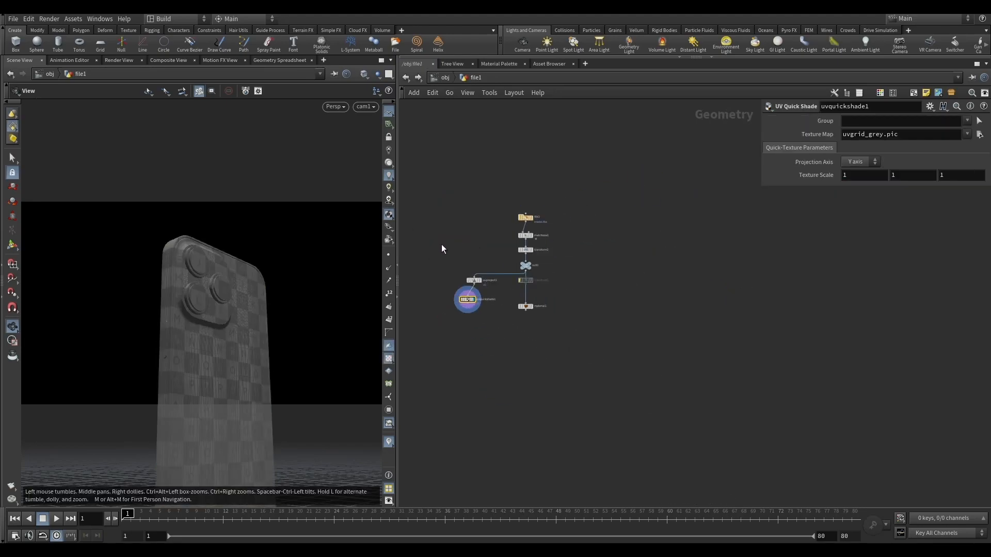
scroll(519, 225, up, 5)
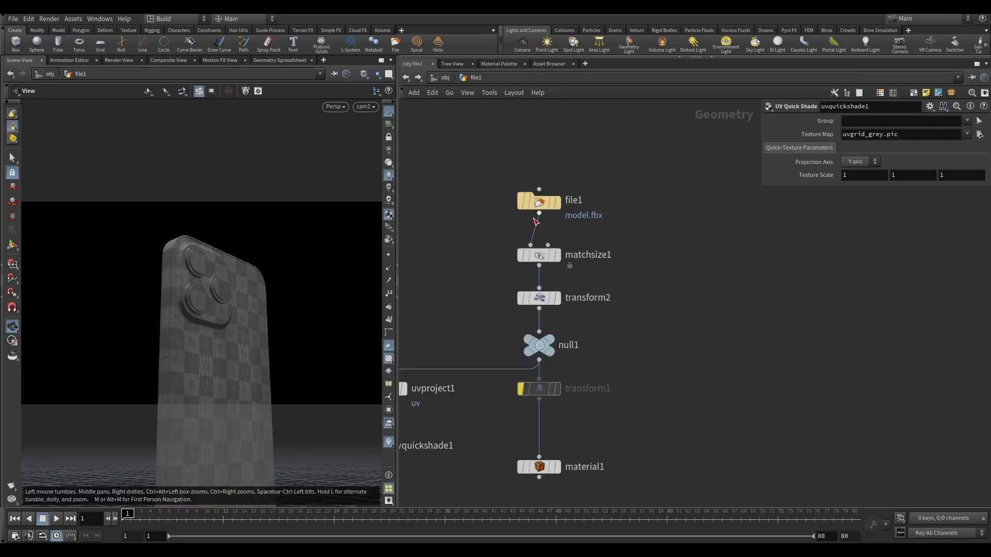
click(562, 203)
drag(257, 276, 317, 283)
key(g)
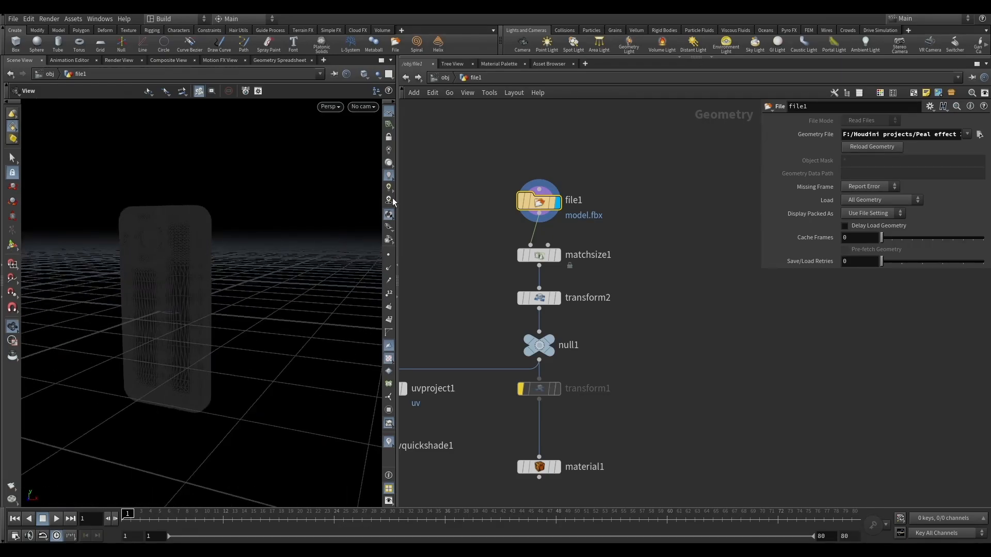
Step: Switch the viewport to headlight-only lighting and inspect the imported phone model's back
click(365, 75)
click(380, 189)
scroll(179, 260, up, 4)
drag(179, 261, 283, 231)
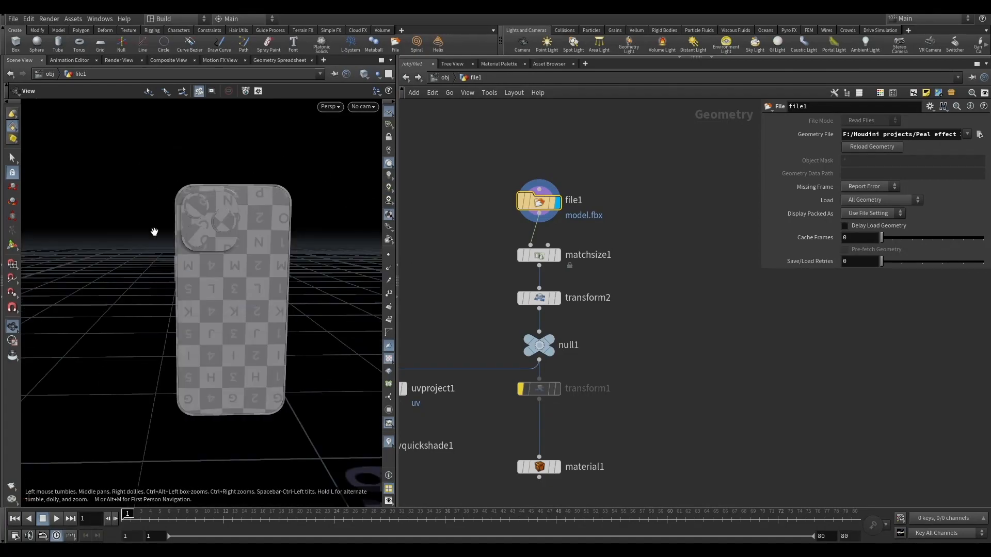
scroll(152, 230, down, 3)
drag(227, 241, 254, 250)
scroll(175, 230, up, 4)
scroll(491, 158, down, 2)
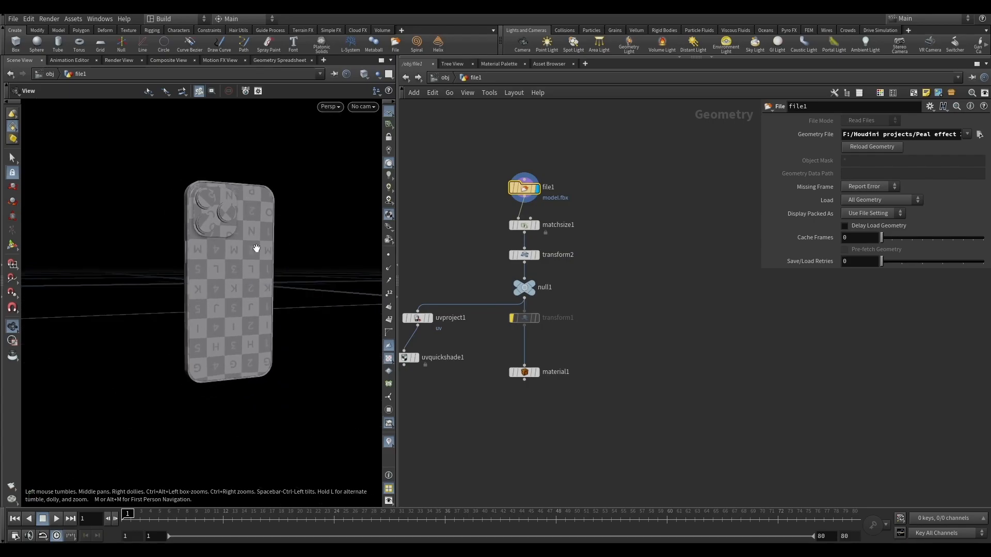
Step: Display the matchsize1 node's output and frame the phone in the viewport to examine its size and placement
click(537, 225)
click(522, 225)
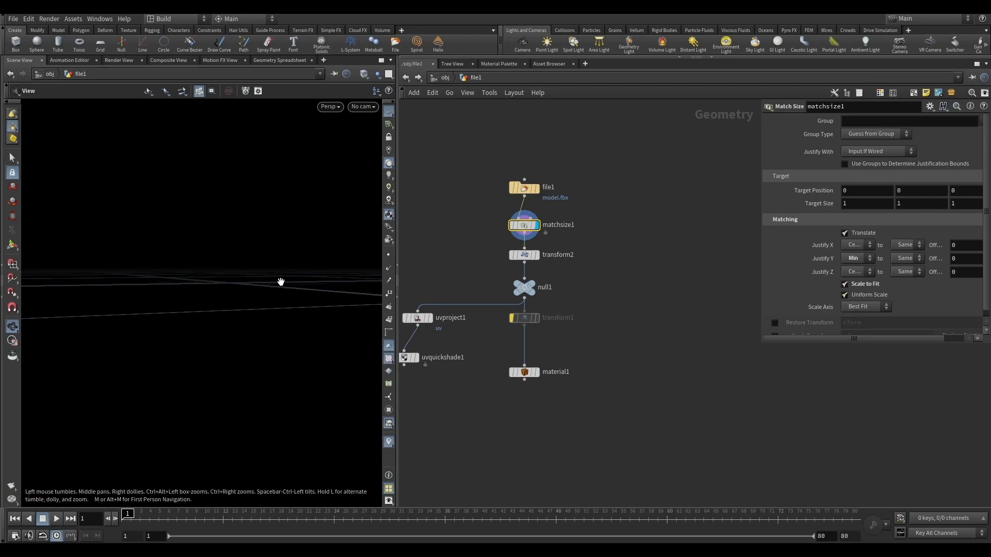
key(g)
right_drag(235, 269, 222, 314)
drag(221, 314, 276, 303)
right_drag(276, 303, 250, 287)
drag(250, 288, 188, 259)
Step: Examine the phone as output by transform2 and with the material assigned in material1
click(524, 254)
right_drag(189, 260, 212, 272)
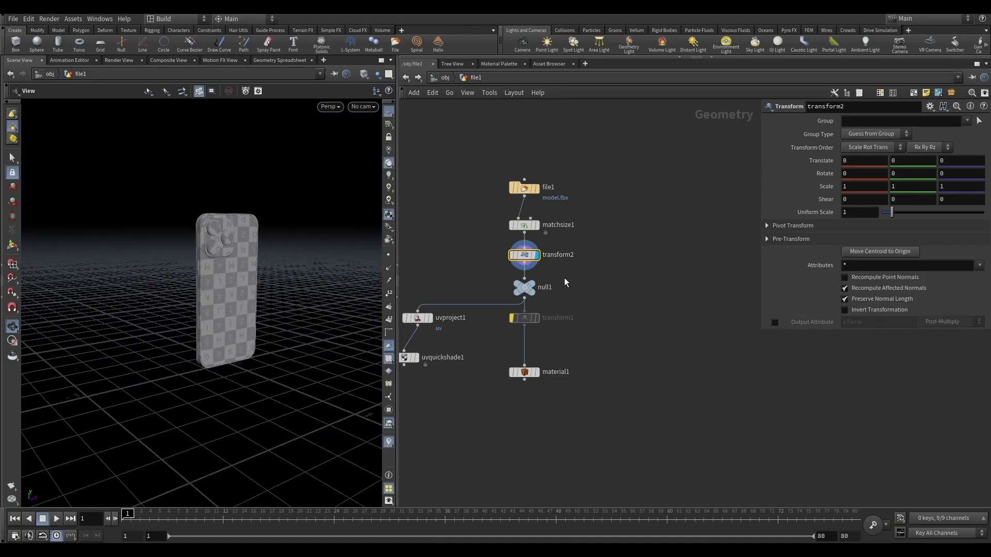
scroll(585, 283, down, 2)
scroll(551, 284, up, 4)
click(573, 258)
click(568, 401)
right_drag(246, 314, 238, 272)
mouse_move(238, 272)
mouse_down()
mouse_move(91, 267)
mouse_move(240, 268)
mouse_up()
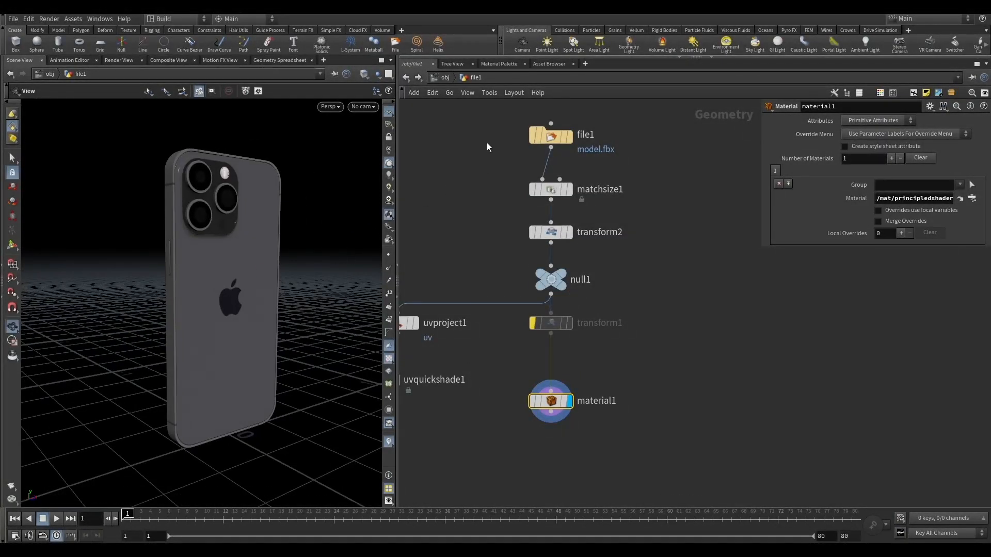
Step: Display null1 as the output of the file1 network and open the Sim object's network
click(567, 279)
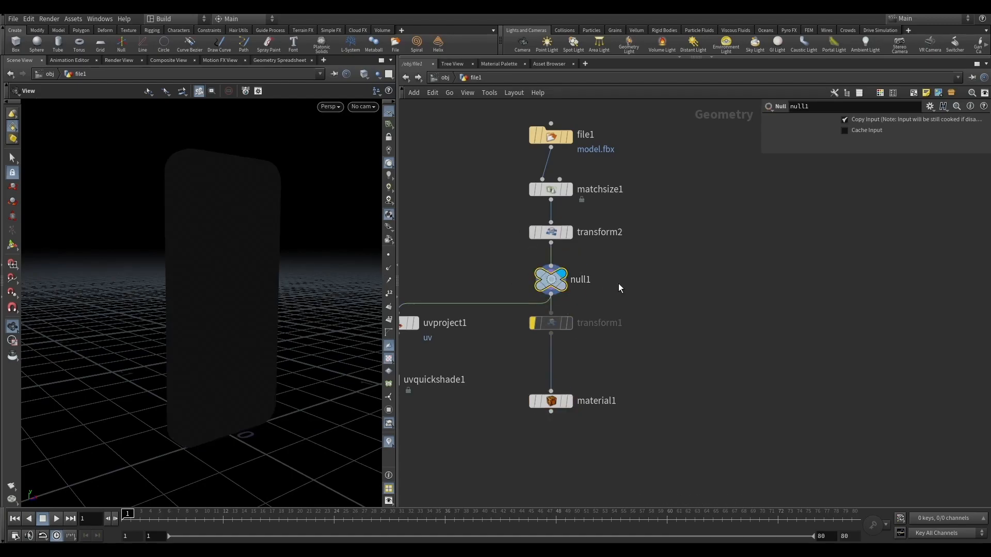
click(439, 77)
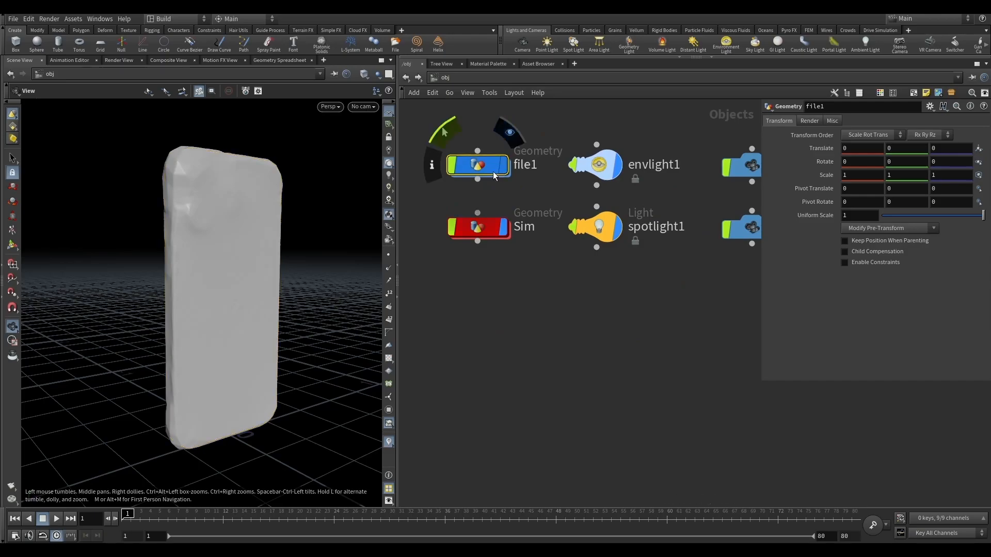
double_click(482, 227)
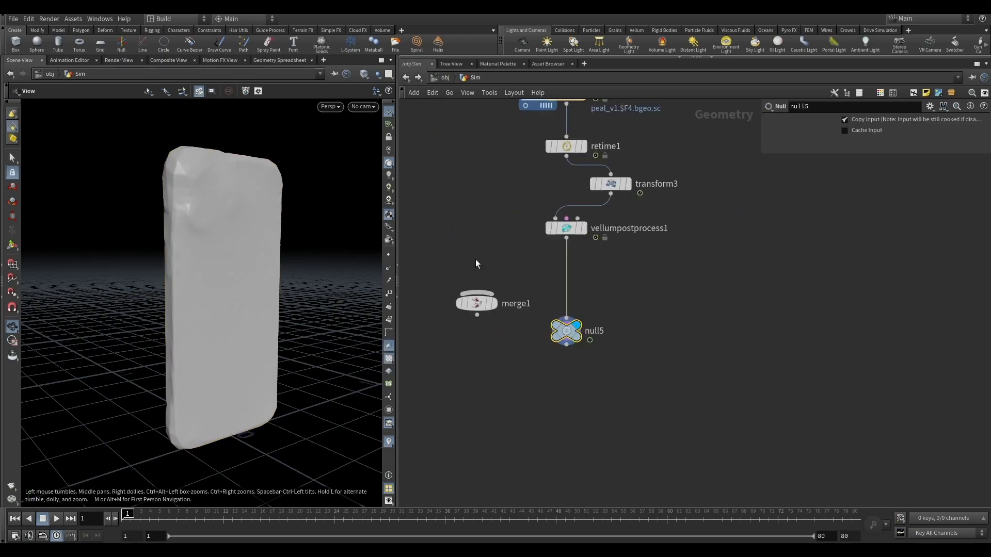
Step: Move the pig-head test geometry and remesh2 nodes together away from the simulation chain
scroll(542, 231, up, 3)
scroll(543, 242, down, 6)
scroll(506, 205, up, 5)
drag(509, 214, 457, 183)
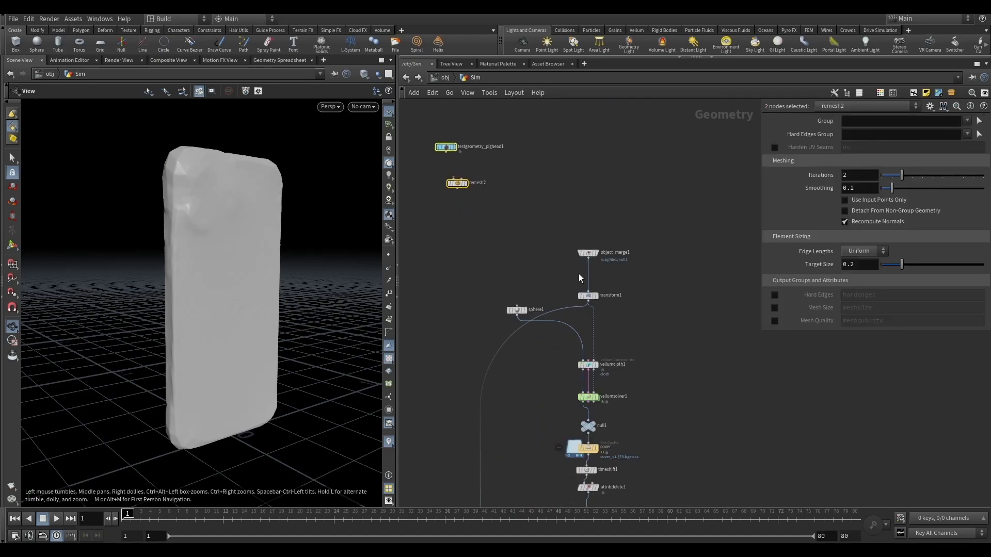
Step: Display object_merge1 and review its reference to /obj/file1/null1
scroll(593, 266, up, 3)
click(596, 244)
click(579, 244)
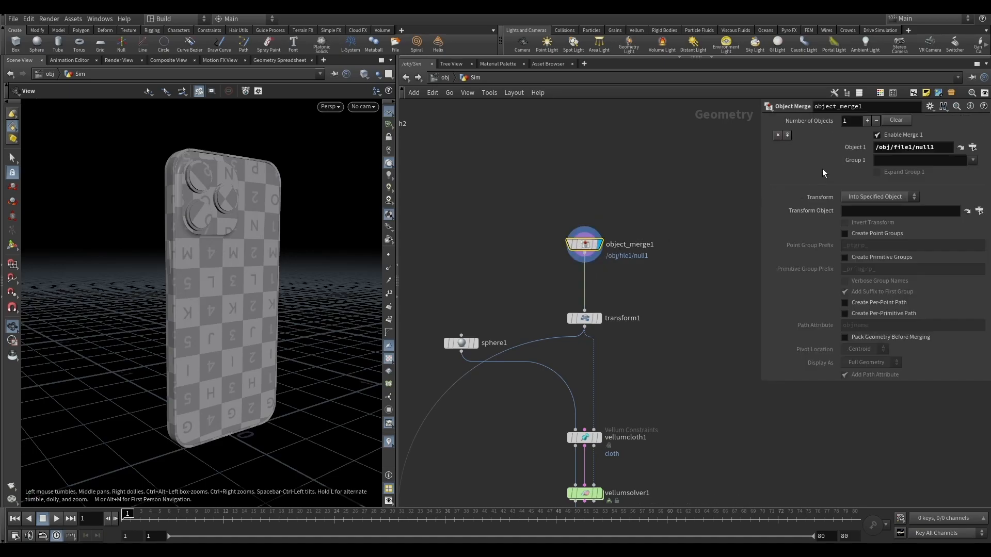
scroll(535, 153, down, 3)
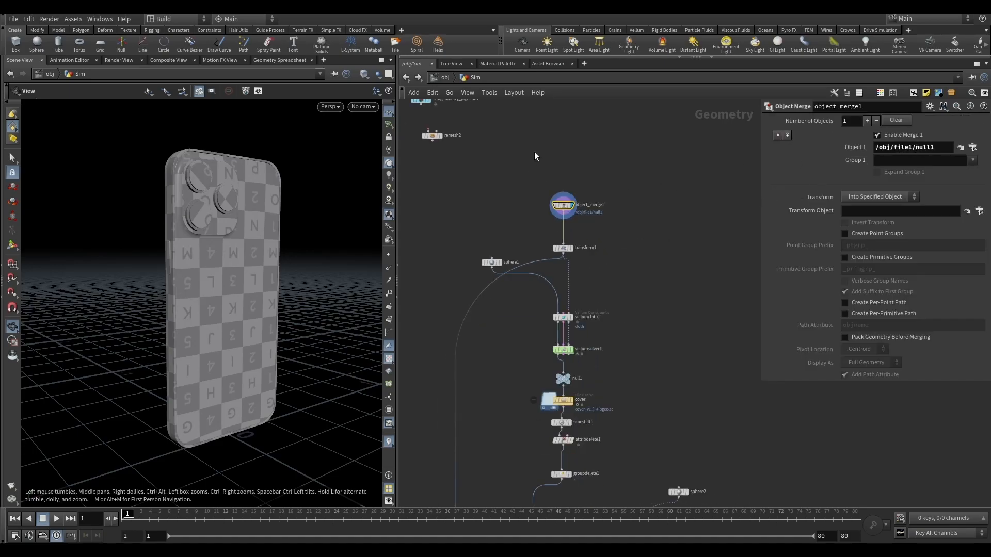
Step: Display the transform1 node and examine the uniformly scaled phone in the viewport
click(570, 248)
click(563, 248)
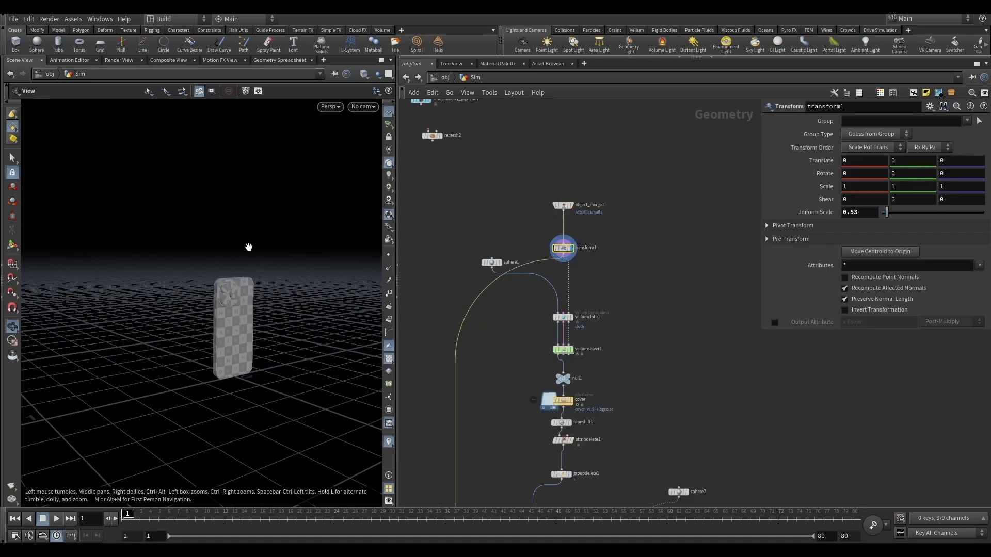
scroll(220, 343, up, 3)
drag(237, 338, 267, 318)
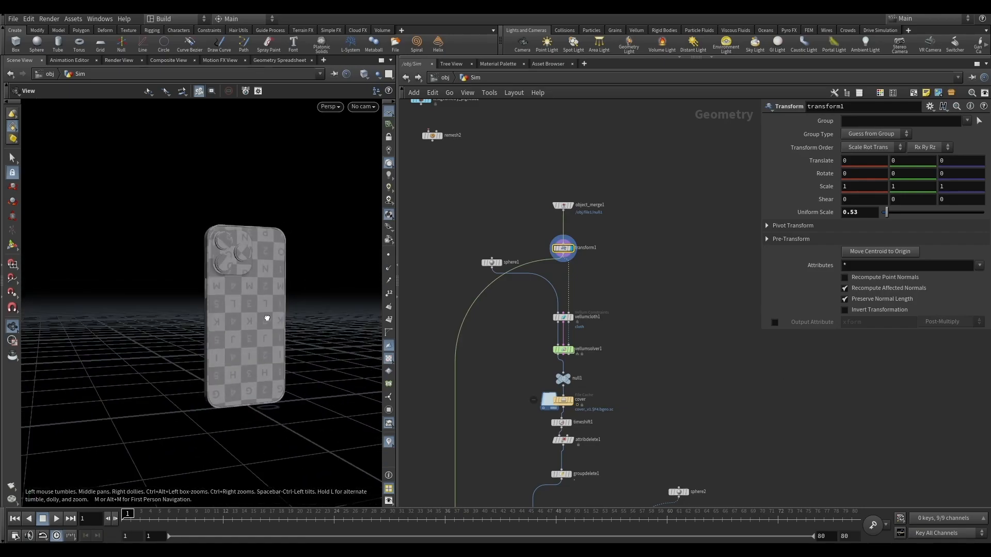
Step: Move the sphere1 node farther from the main chain and display its polygon sphere around the phone's location
drag(495, 264, 469, 261)
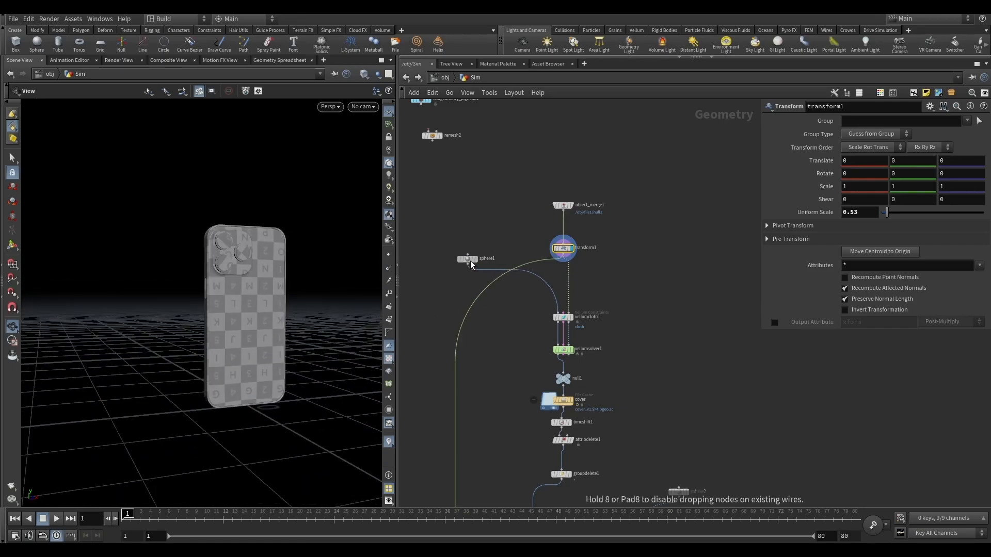
scroll(469, 261, up, 5)
scroll(236, 266, up, 3)
drag(237, 265, 241, 284)
scroll(294, 299, down, 2)
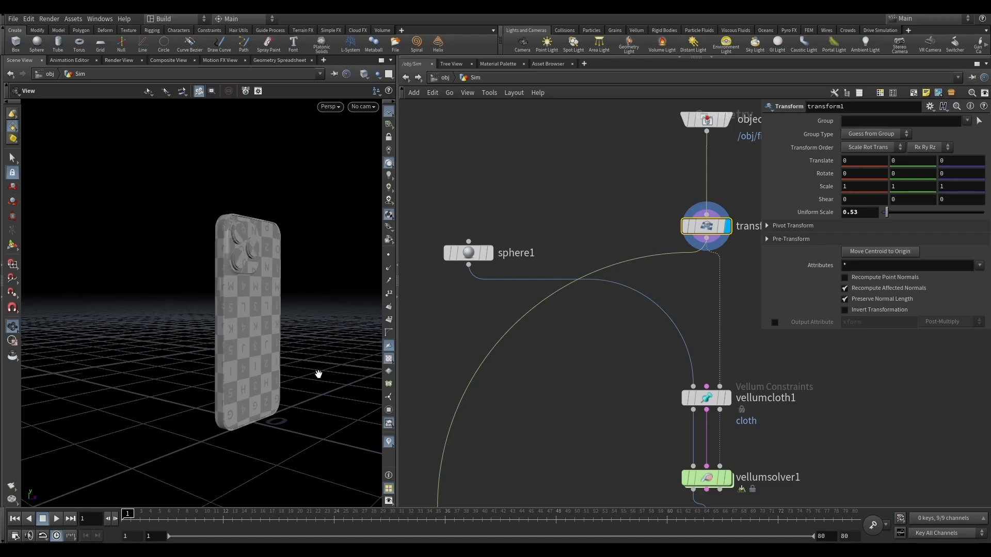
click(492, 254)
click(468, 252)
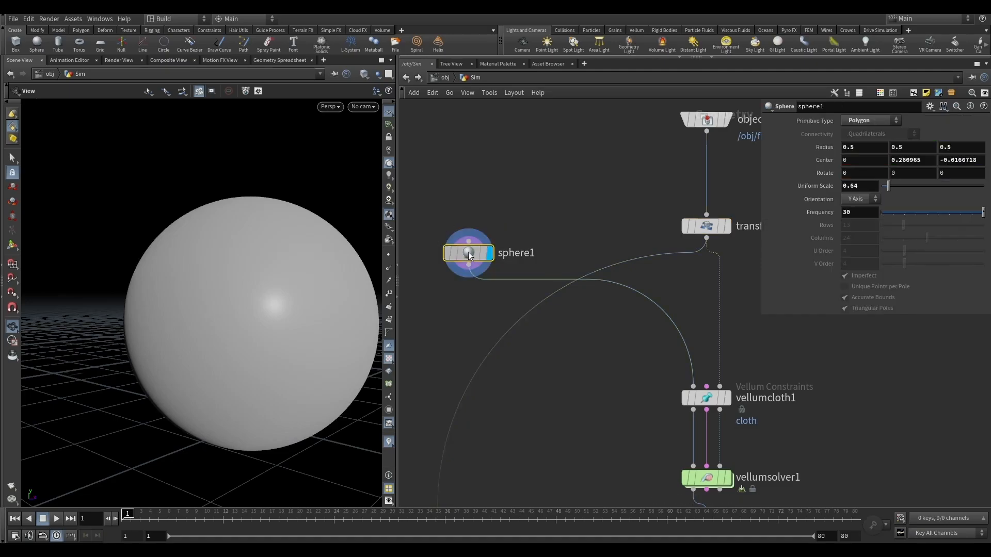
drag(195, 271, 278, 299)
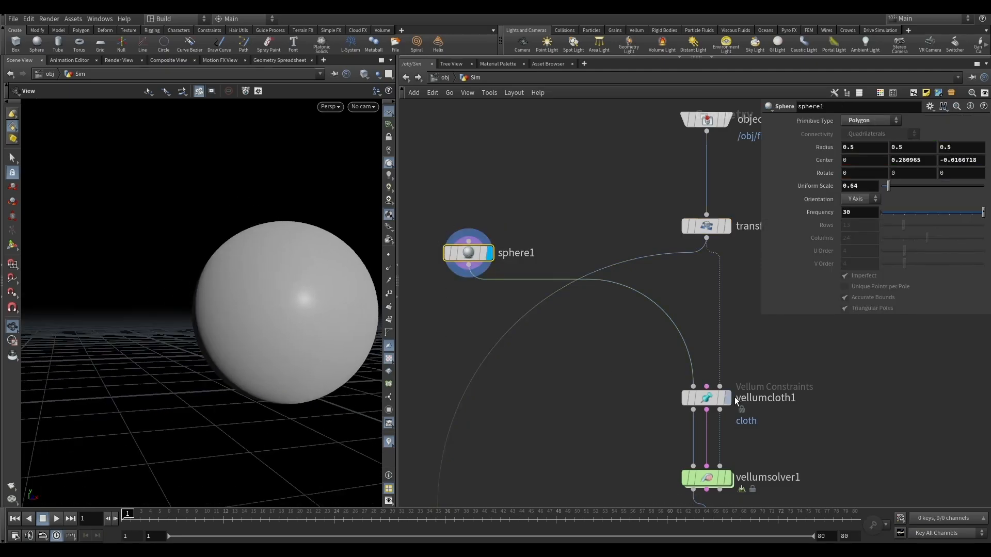
Step: Display vellumcloth1 and review its cloth constraint settings, including the stretch and bend parameters
click(708, 400)
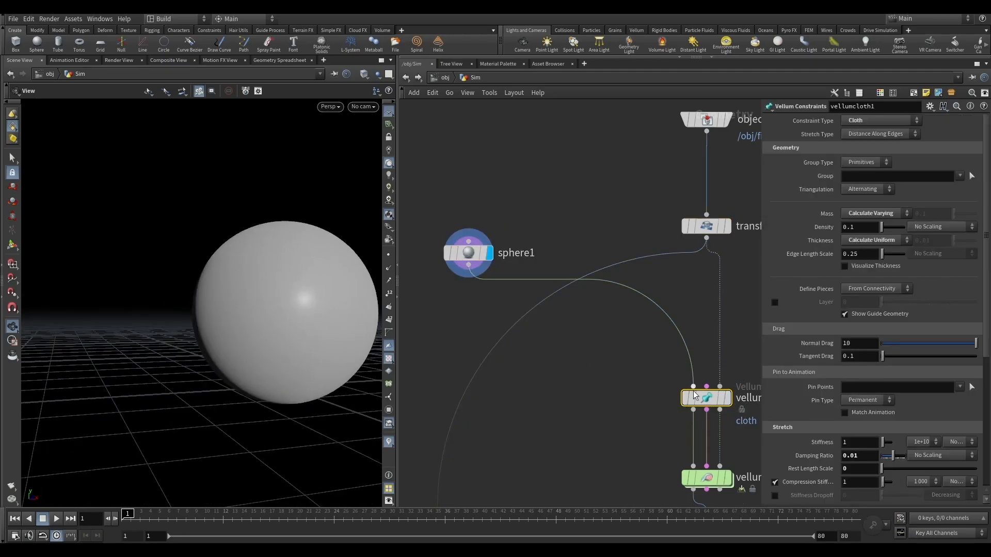
click(726, 398)
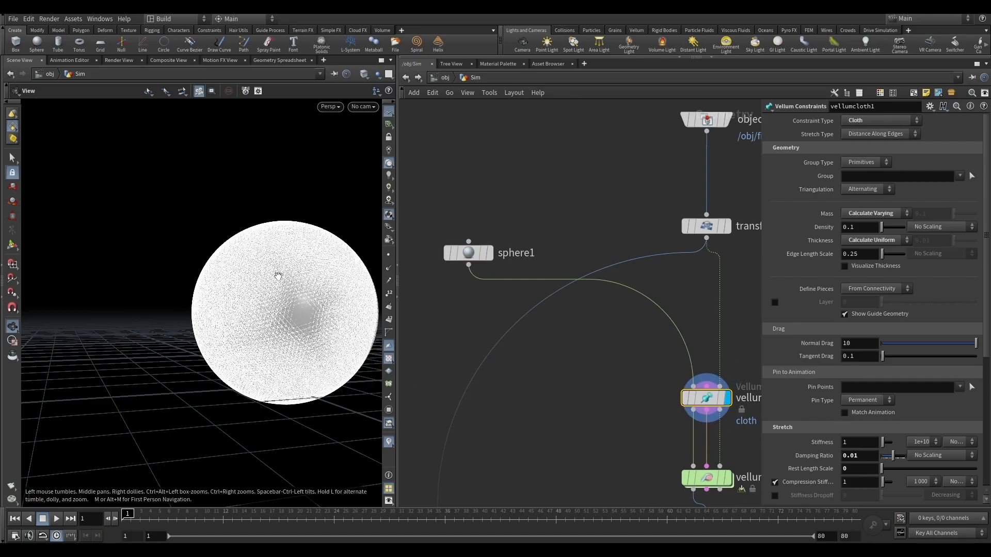
mouse_move(234, 283)
mouse_down()
mouse_move(338, 305)
mouse_move(185, 318)
mouse_up()
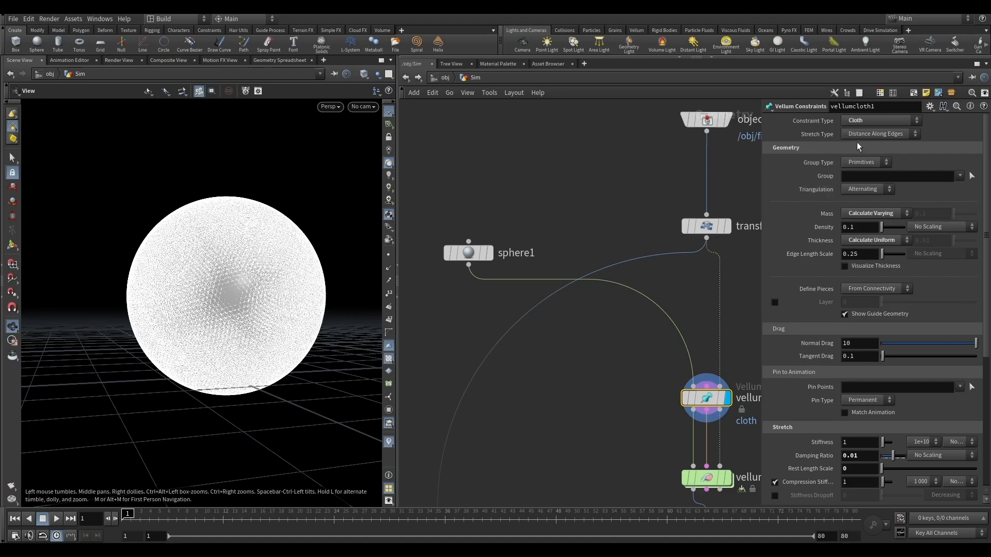
scroll(815, 250, down, 3)
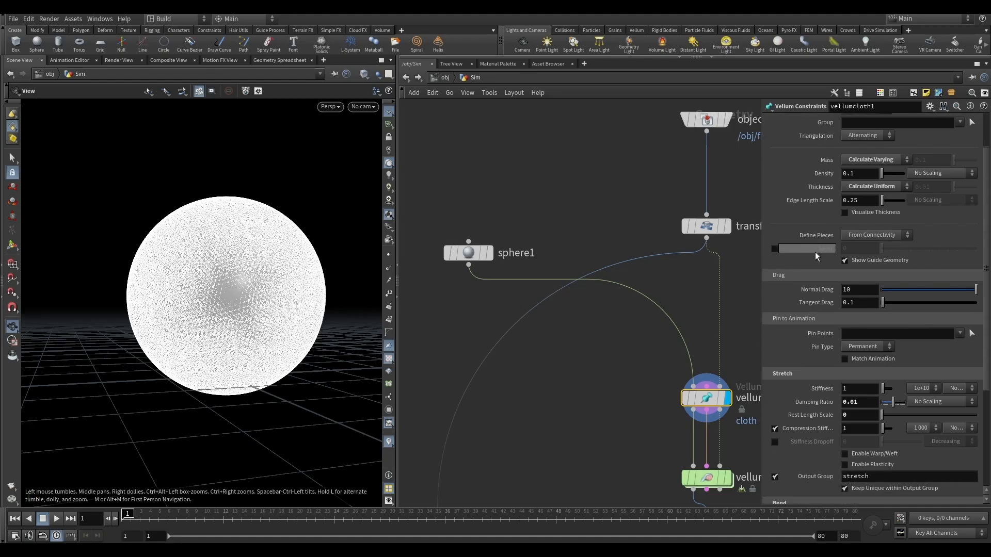
scroll(820, 287, down, 1)
scroll(824, 339, down, 1)
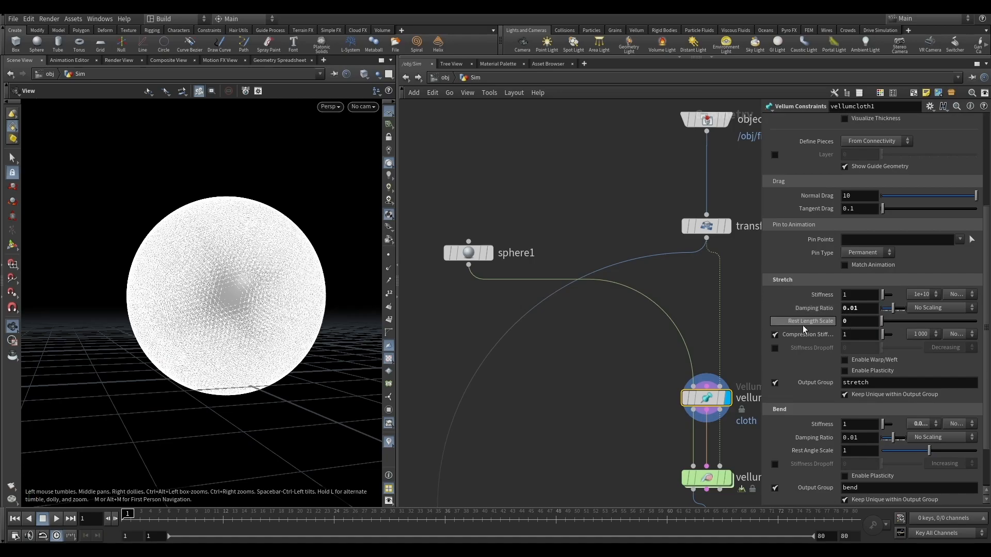
scroll(804, 361, down, 1)
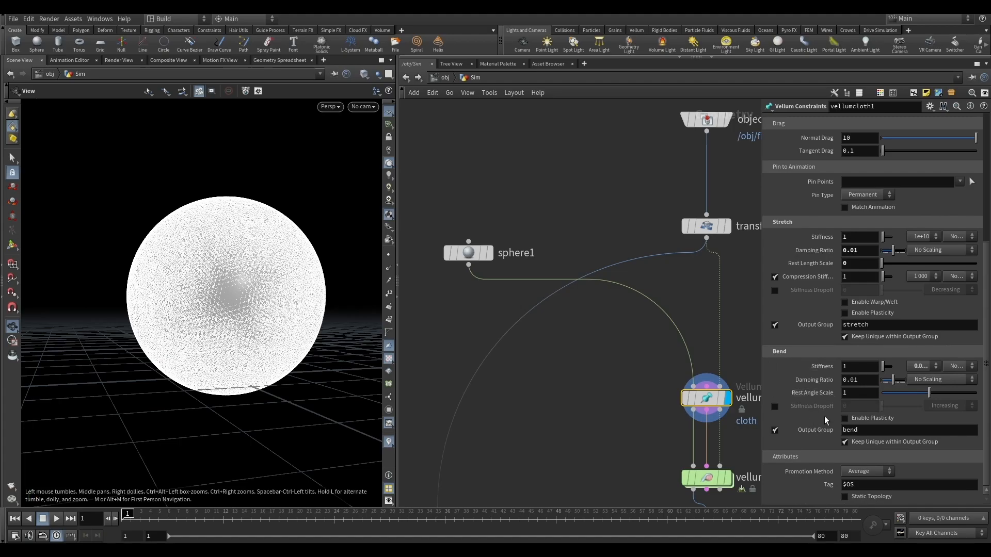
scroll(820, 438, up, 4)
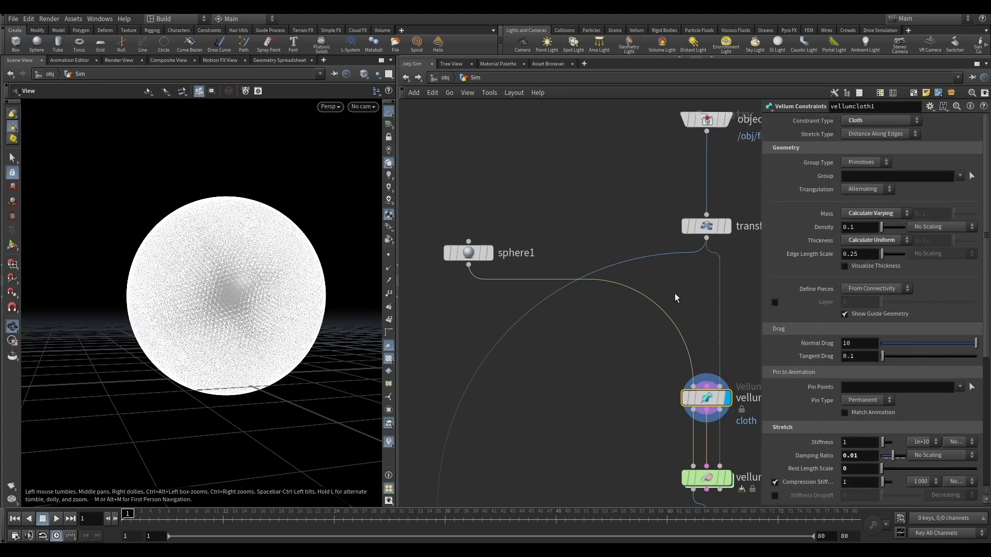
scroll(558, 190, down, 4)
scroll(683, 318, up, 4)
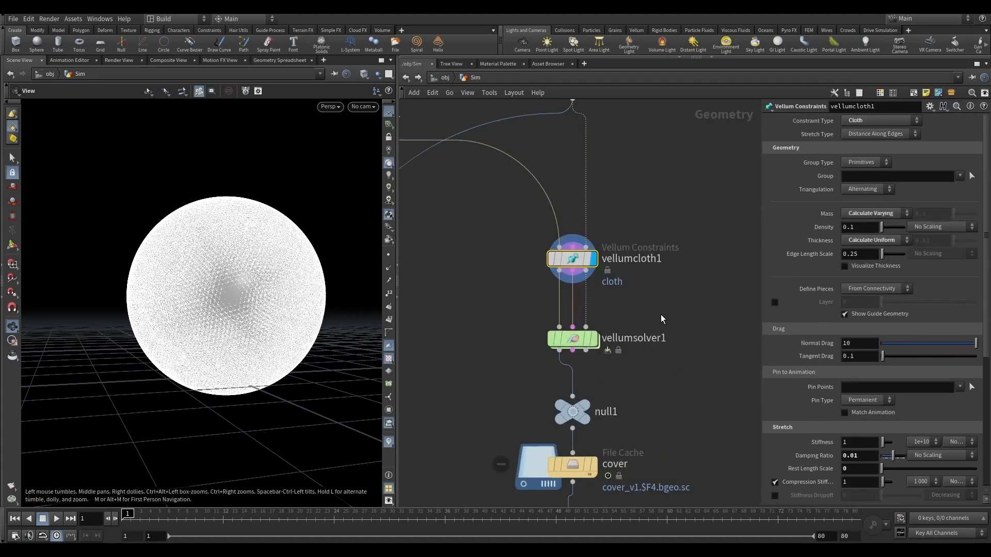
Step: Display vellumsolver1 and review its substeps, constraint iterations and force settings
click(574, 340)
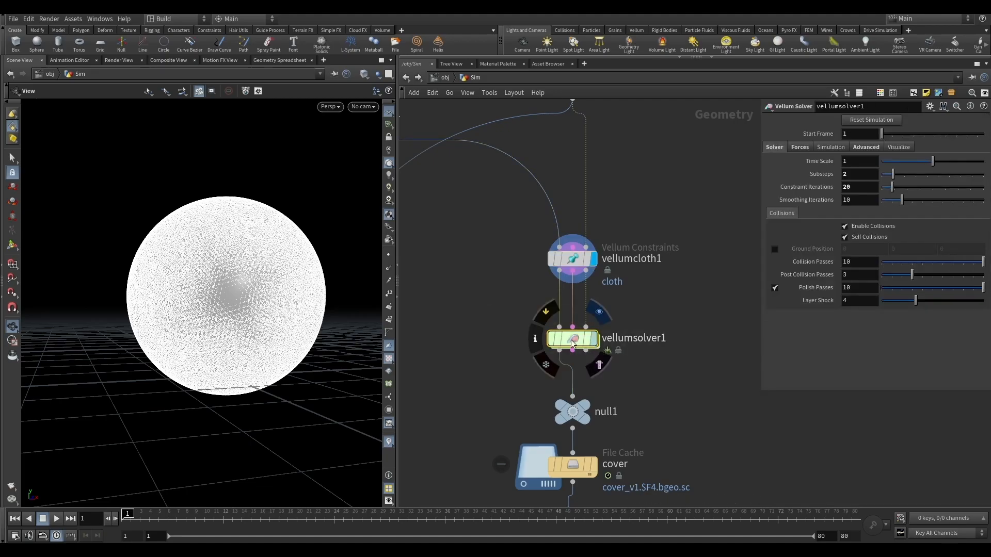
click(592, 339)
click(852, 175)
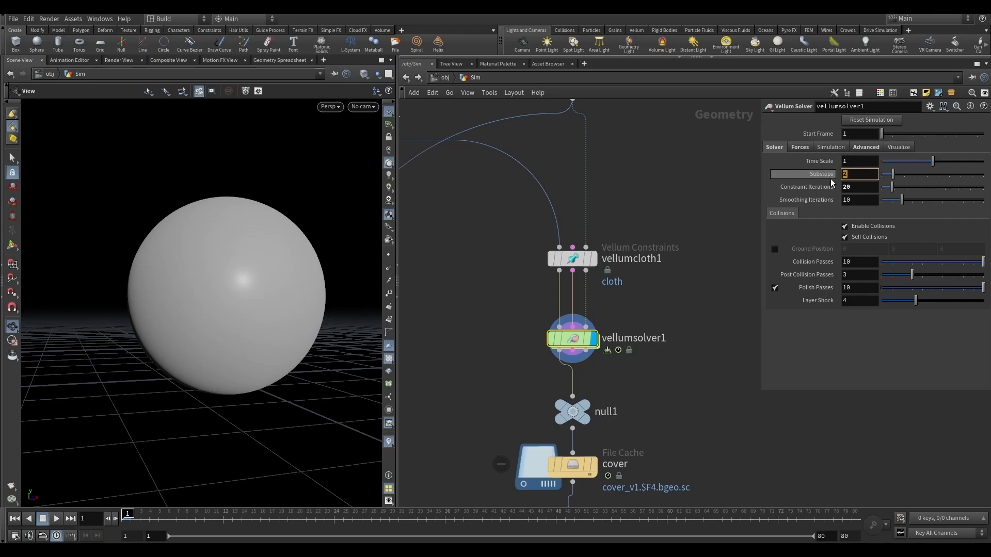
click(861, 189)
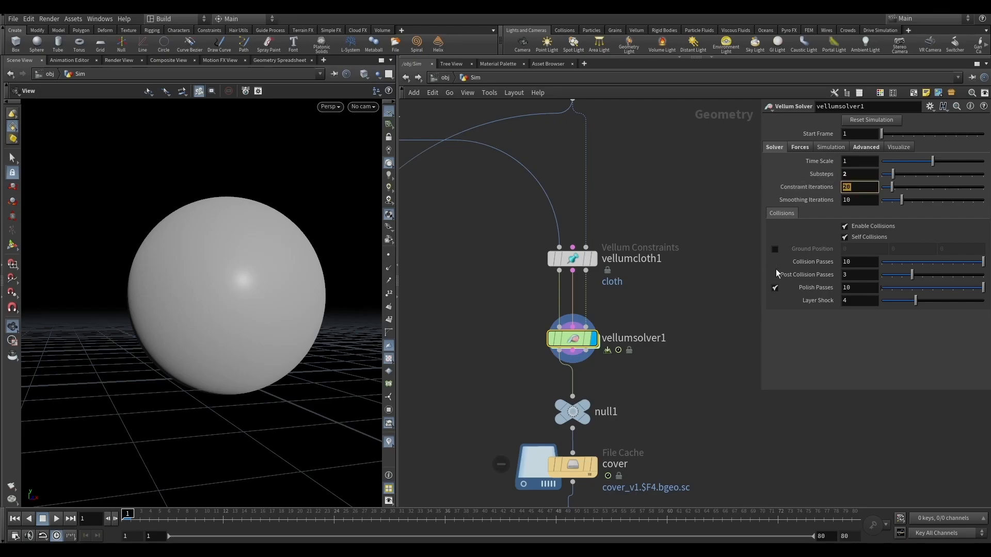
click(799, 147)
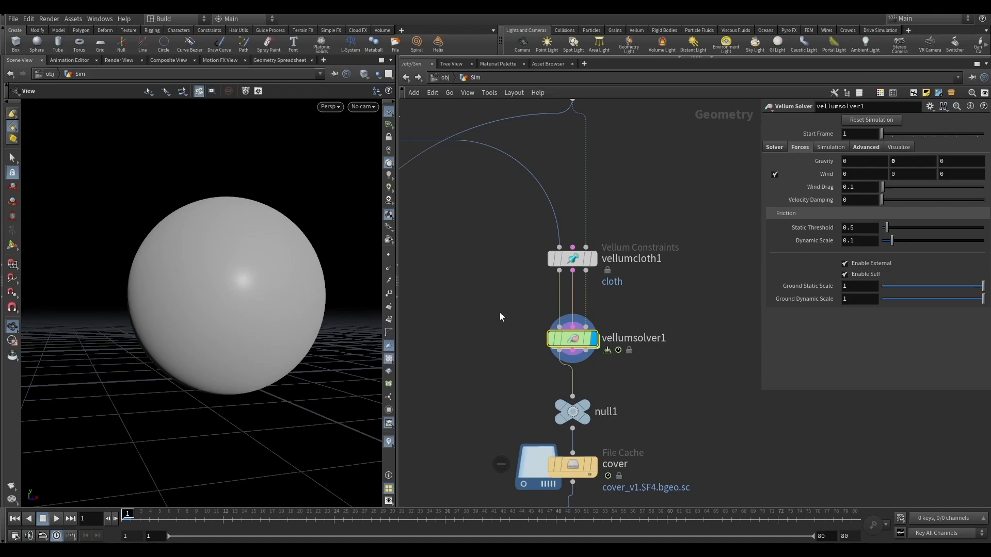
Step: Display the transform1 phone and the null1 simulation output in turn to compare them
scroll(600, 326, down, 3)
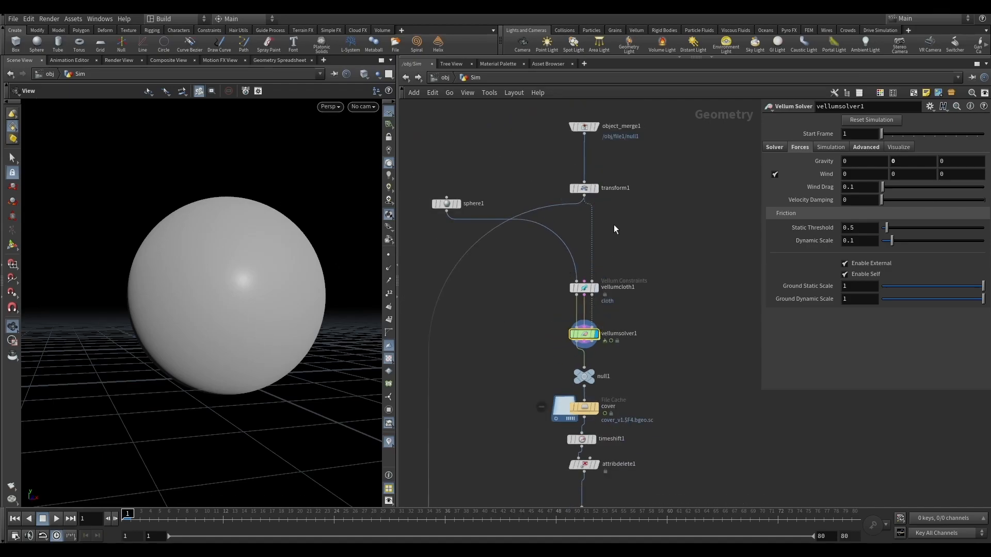
click(594, 188)
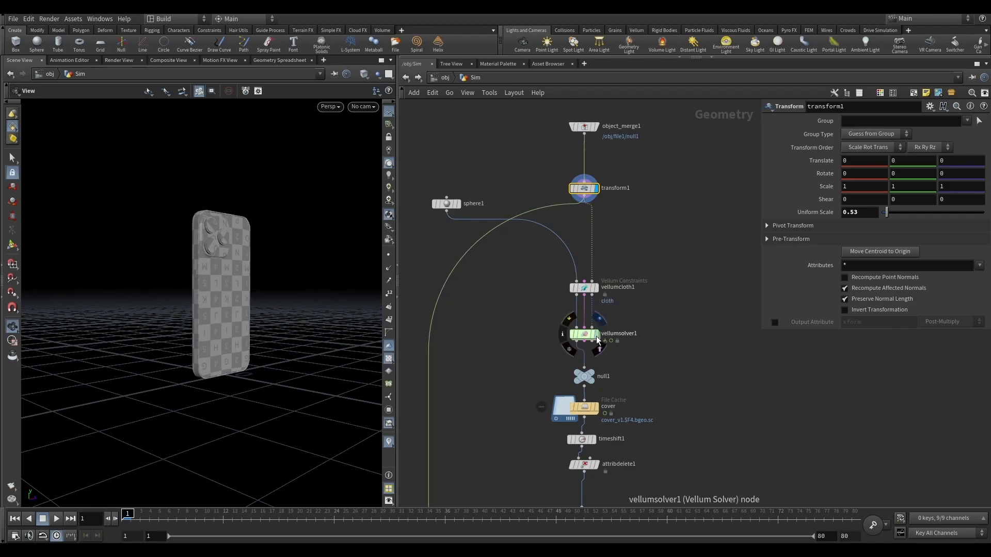
click(593, 376)
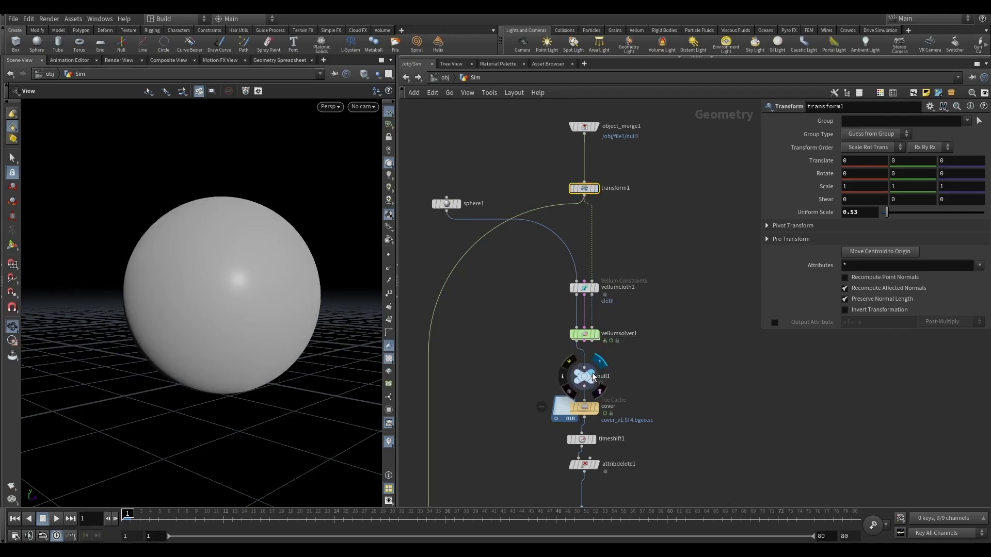
Step: Display the cover file cache and scrub the timeline to frame 9 to inspect the sphere shrinking into the phone cover
click(597, 409)
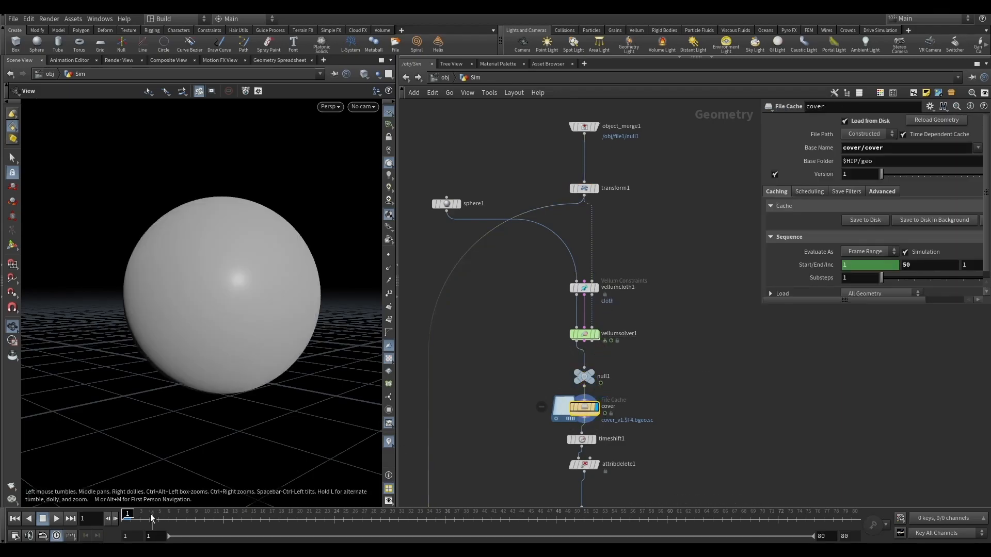
click(148, 514)
drag(150, 514, 186, 509)
right_drag(240, 276, 181, 268)
drag(206, 269, 255, 312)
scroll(213, 282, up, 3)
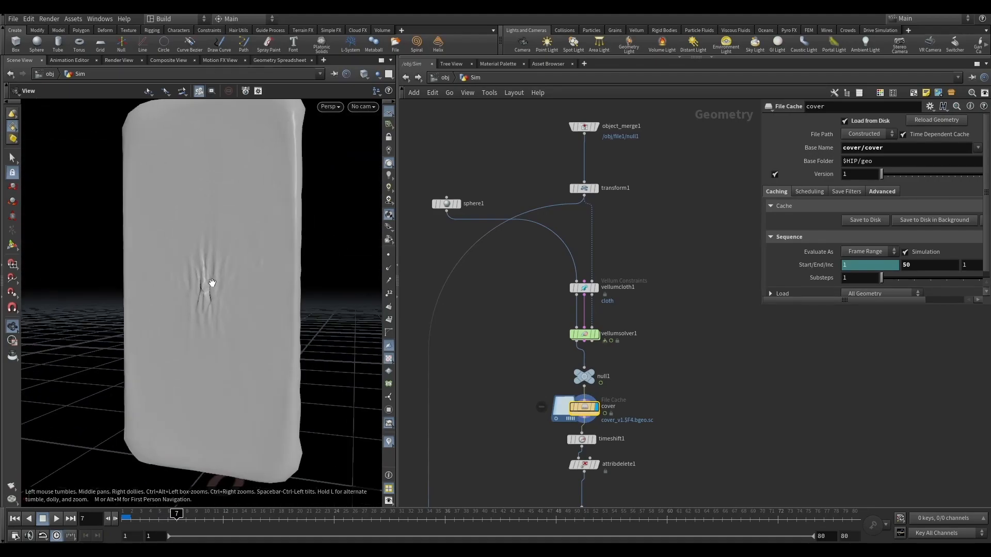
drag(198, 491, 250, 316)
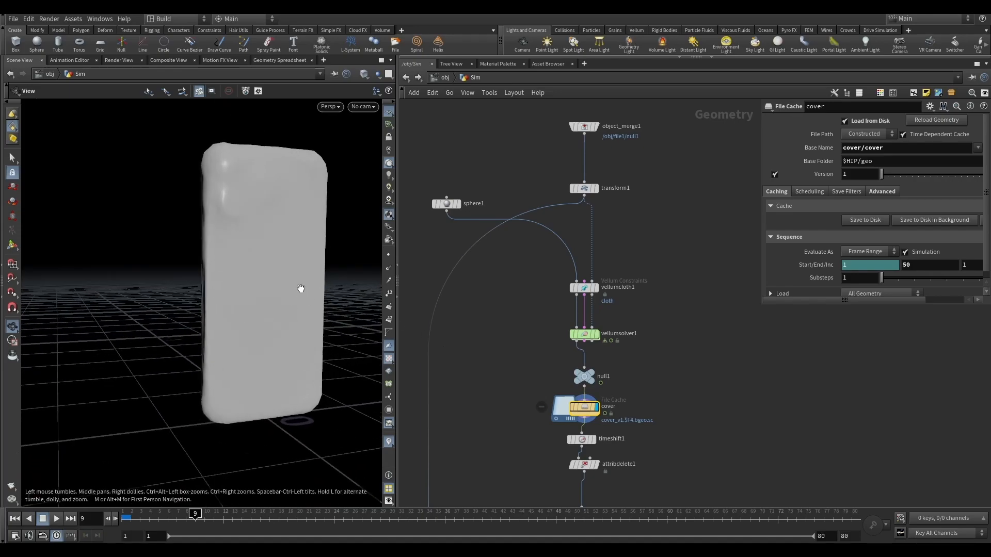
Step: Display timeshift1, review its frame setting, and scrub the timeline back to frame 1 to check the held cover shape
click(578, 439)
click(594, 440)
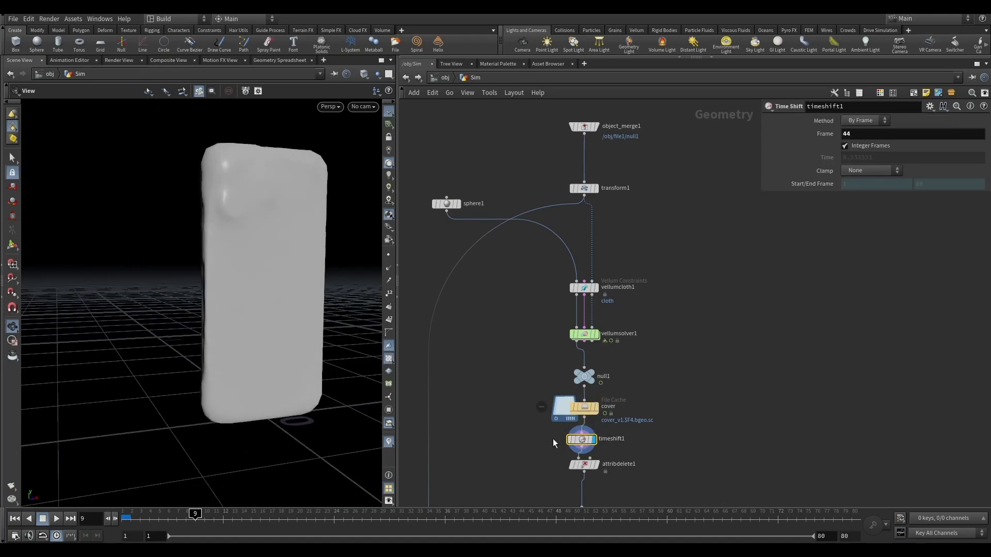
drag(281, 244, 281, 216)
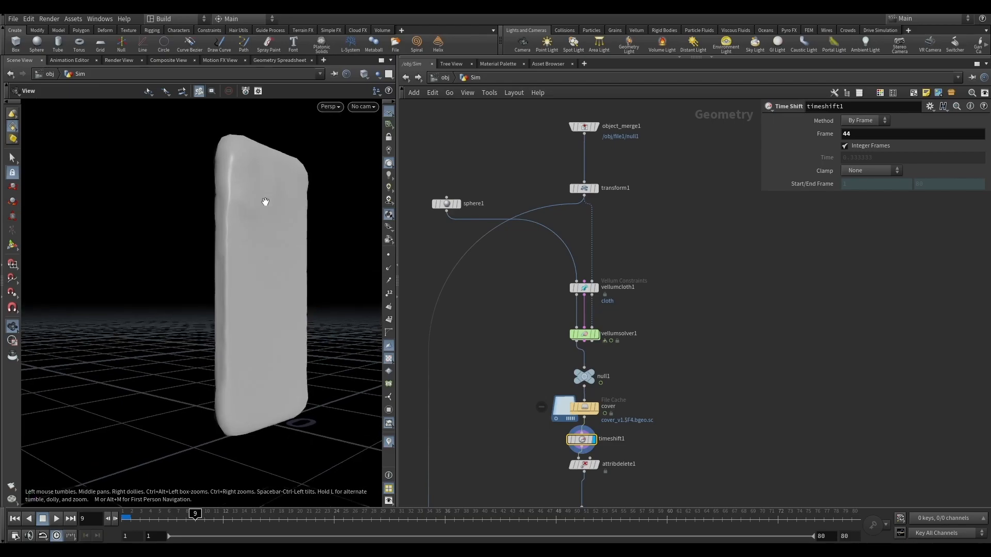
drag(865, 134, 836, 136)
click(685, 216)
middle_drag(645, 361, 676, 231)
scroll(614, 311, up, 4)
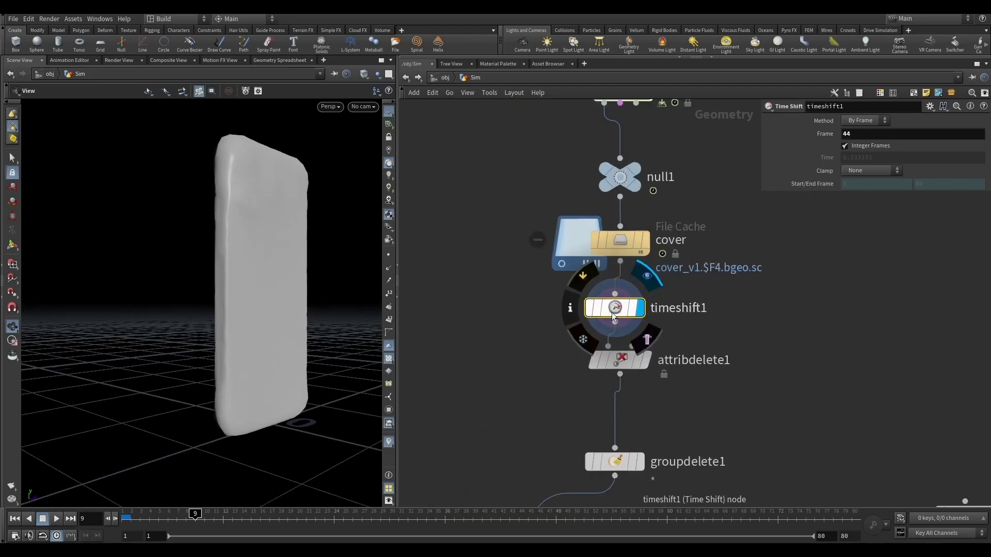
drag(169, 518, 125, 518)
Step: Move attribdelete1 farther below timeshift1 to leave more space between the two nodes
drag(584, 355, 579, 384)
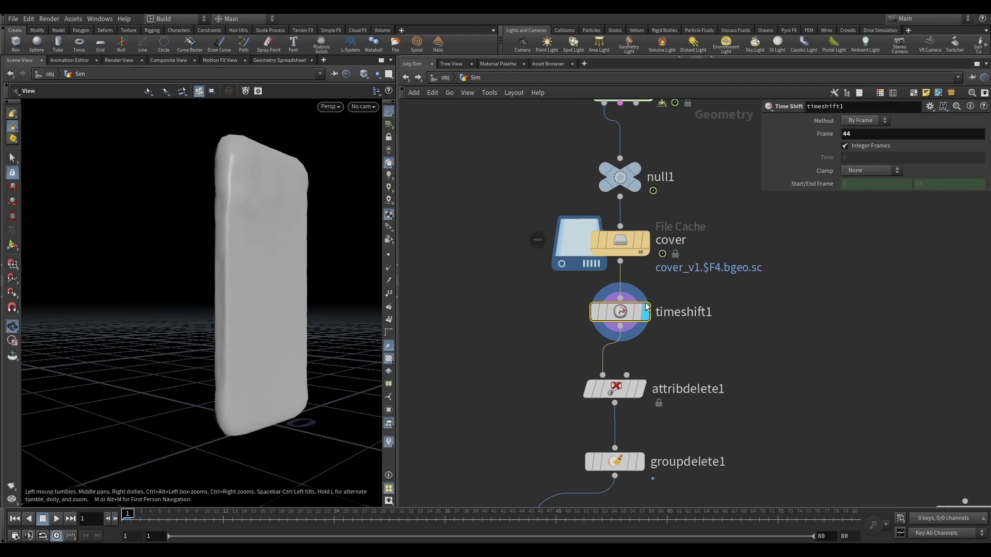
middle_drag(642, 414, 639, 360)
drag(619, 338, 626, 342)
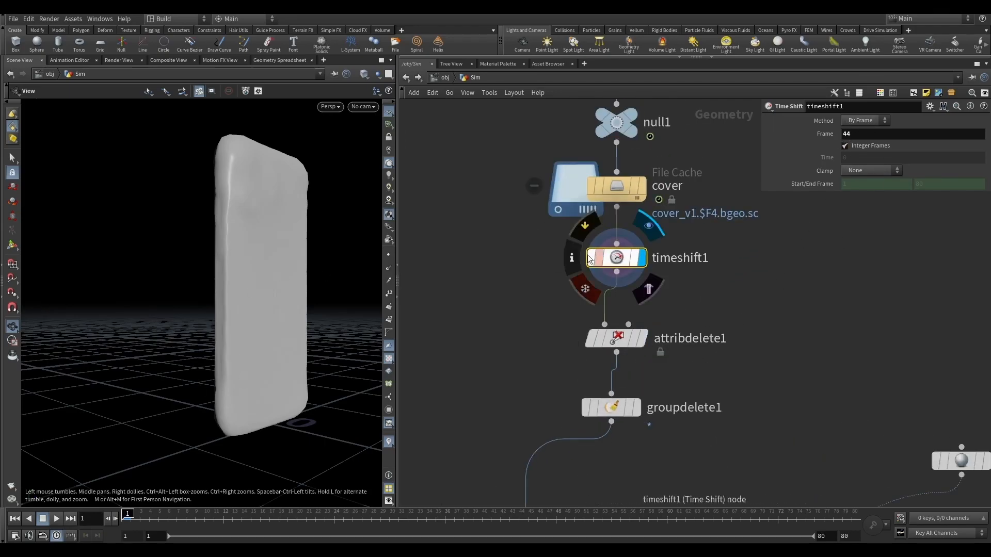
Step: Inspect the attributes and groups in timeshift1's node info, and select attribdelete1
click(572, 257)
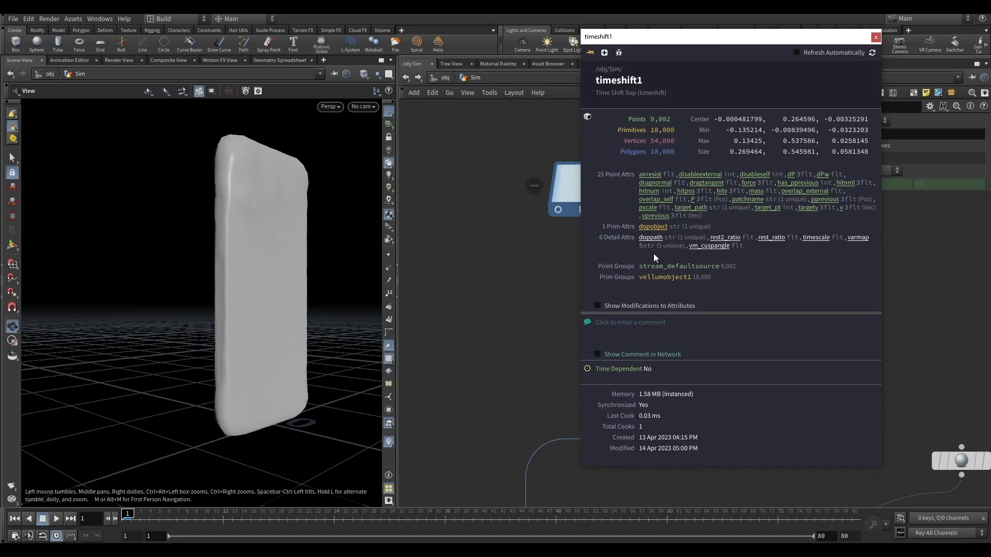
click(876, 37)
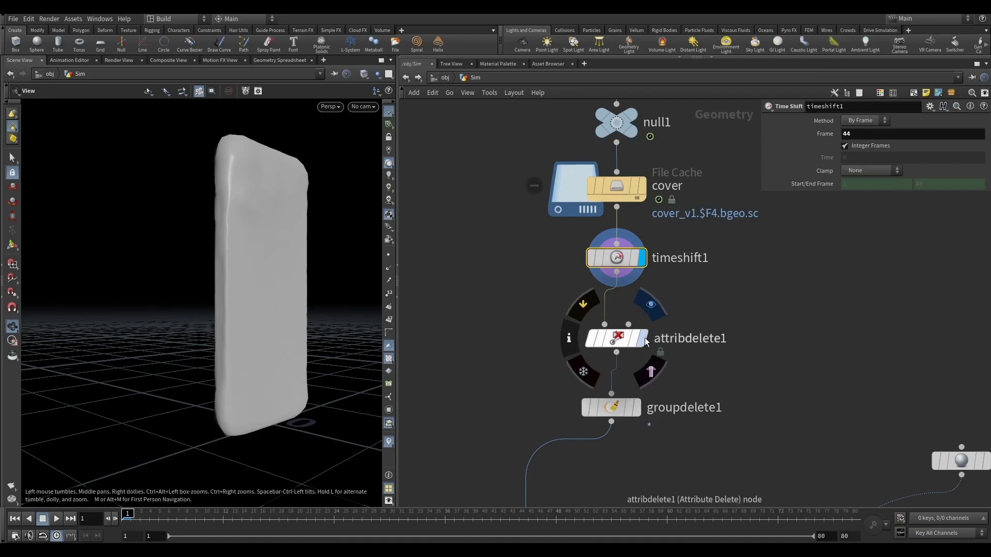
click(617, 339)
Step: Display groupdelete1 and inspect its node info for the attributes and groups left after the cleanup
click(637, 411)
click(615, 410)
scroll(669, 293, down, 3)
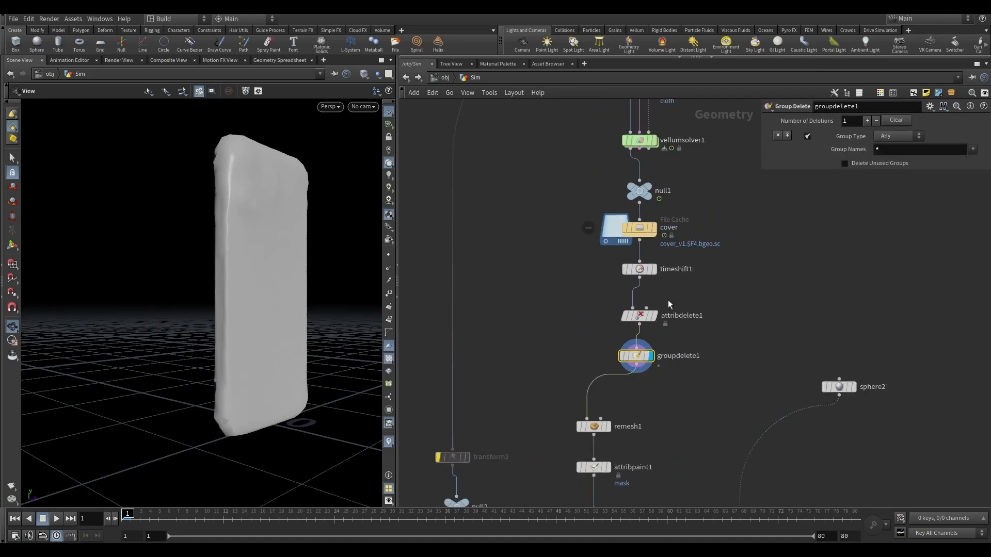
scroll(633, 357, up, 3)
click(597, 356)
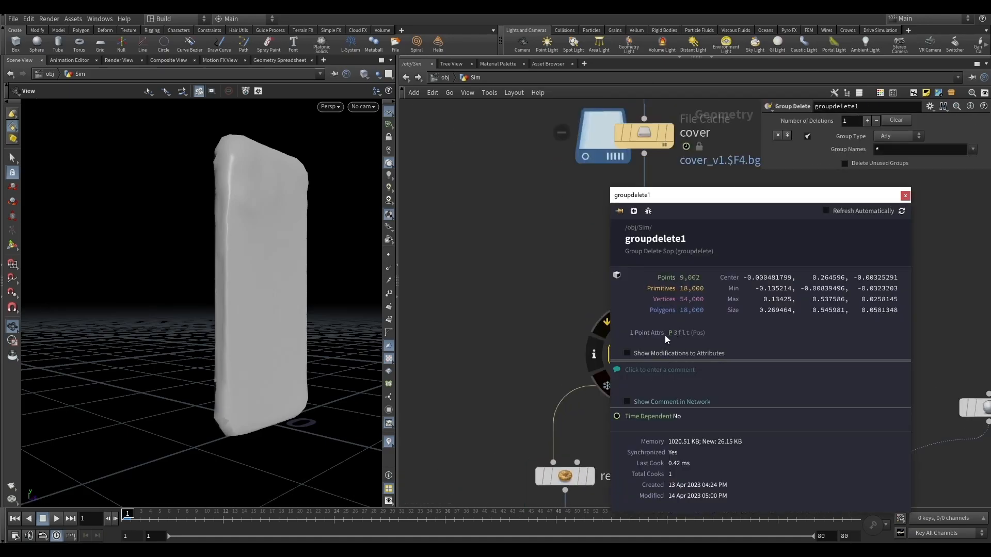
click(905, 196)
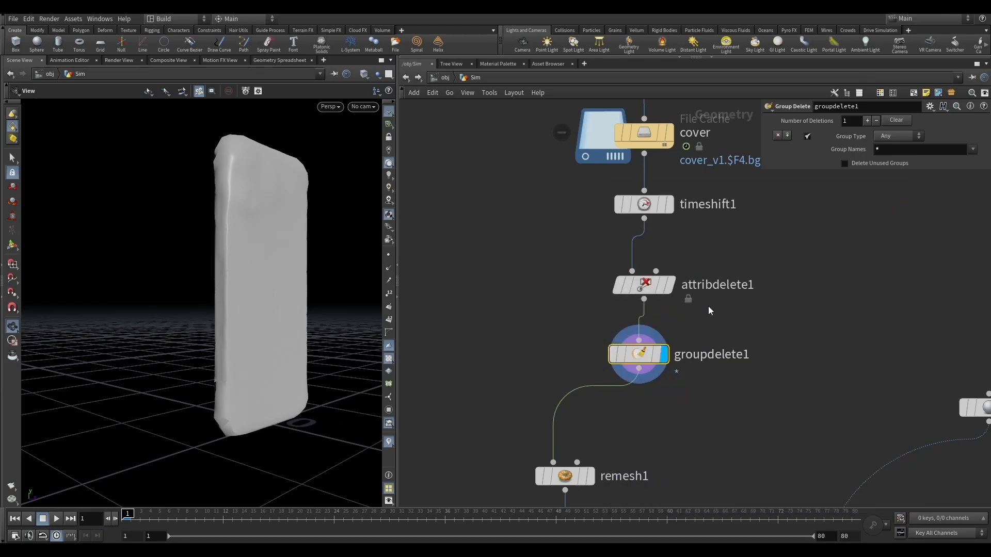
Step: Switch the viewport shading to show the cover's polygon edges over the shaded surface
scroll(628, 324, down, 5)
scroll(579, 381, up, 3)
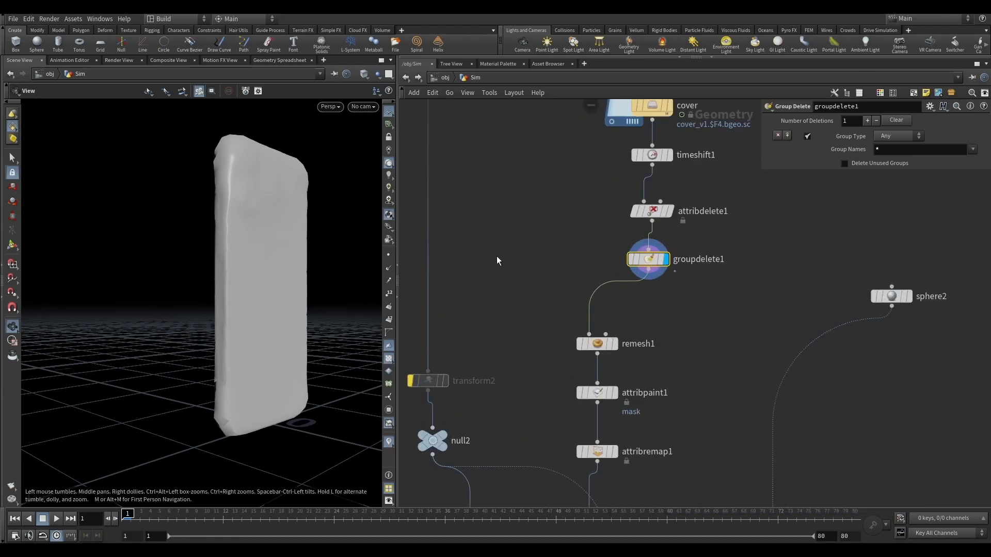
click(367, 75)
click(402, 199)
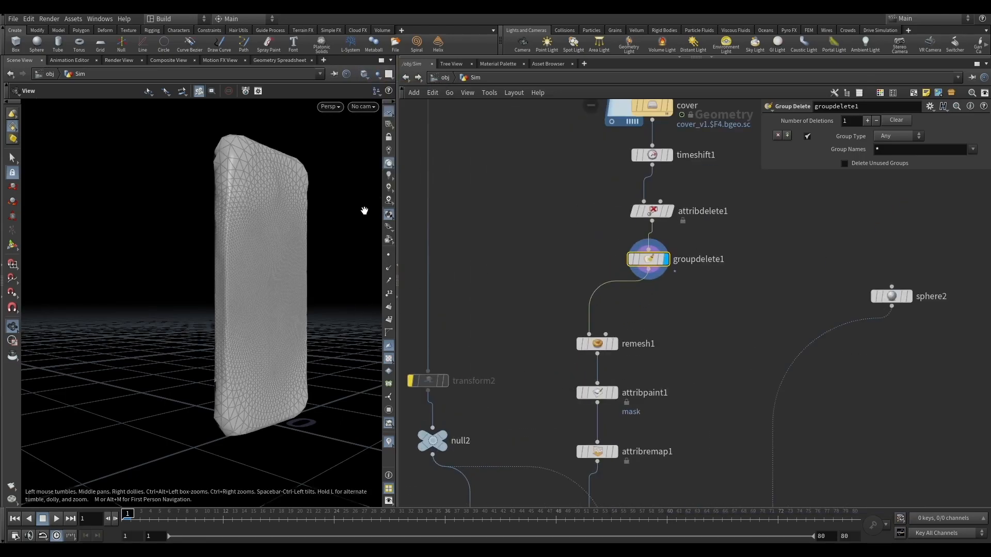
mouse_move(284, 246)
mouse_down()
mouse_move(248, 244)
mouse_move(309, 283)
mouse_move(188, 280)
mouse_move(258, 305)
mouse_move(265, 372)
mouse_move(268, 320)
mouse_move(255, 347)
mouse_move(280, 240)
mouse_move(300, 255)
mouse_up()
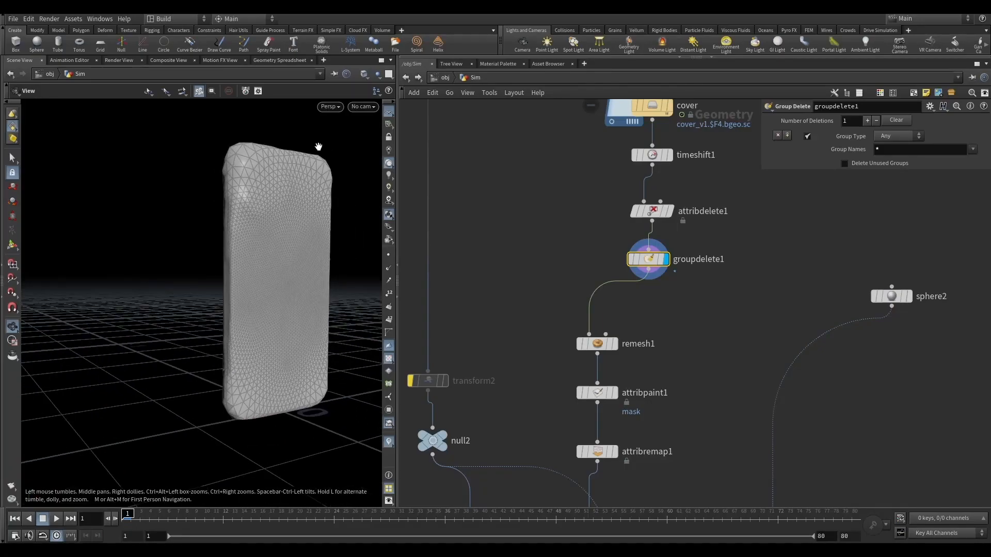
Step: Display remesh1 and examine the remeshed cover's triangle density from several angles alongside its element sizing settings
key(r)
click(596, 347)
drag(265, 166, 244, 175)
drag(227, 468, 278, 358)
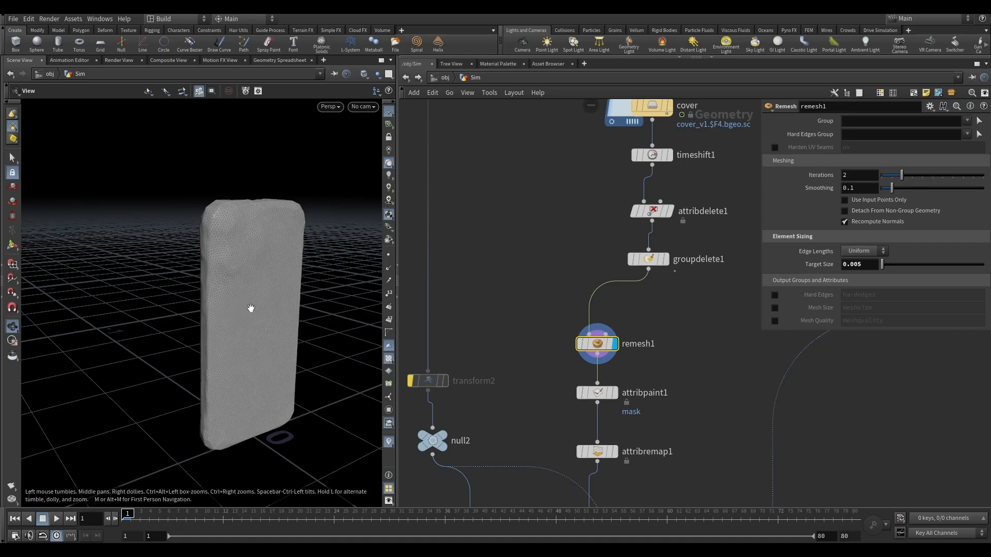
scroll(361, 287, down, 2)
drag(305, 289, 212, 289)
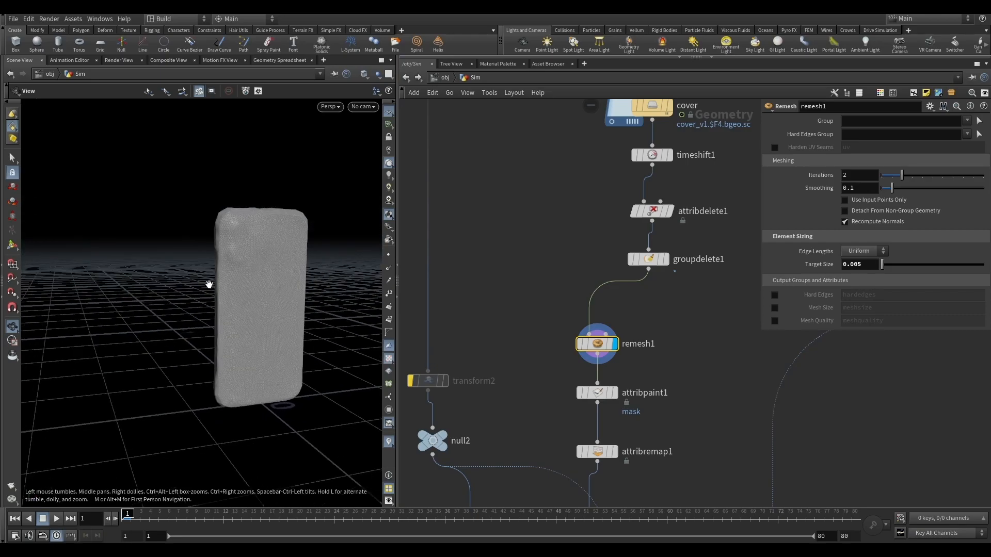
drag(282, 332, 157, 274)
right_drag(157, 274, 239, 351)
drag(239, 351, 233, 360)
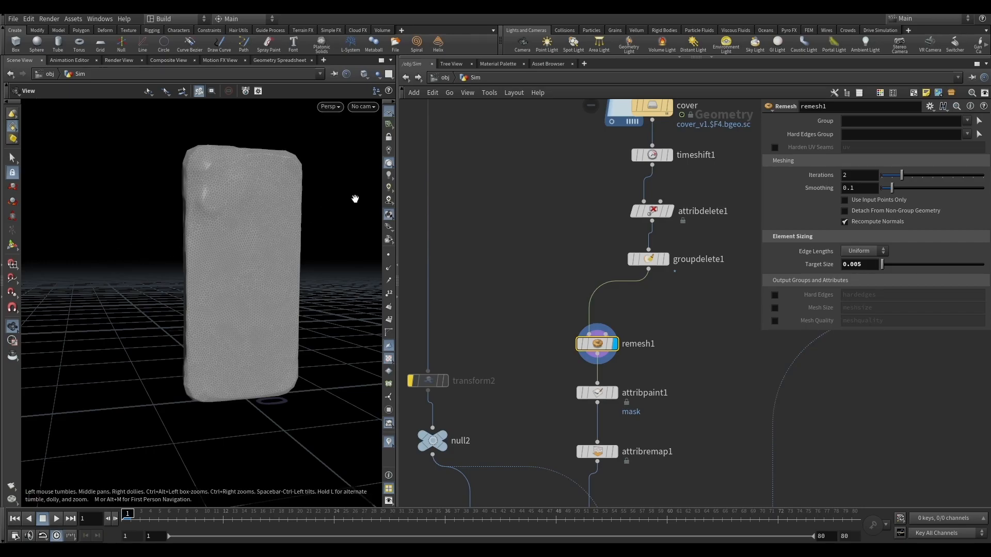
Step: Display attribpaint1, show its painted mask on the cover with the Attribute Paint tool, and return to the View tool
click(614, 394)
click(605, 397)
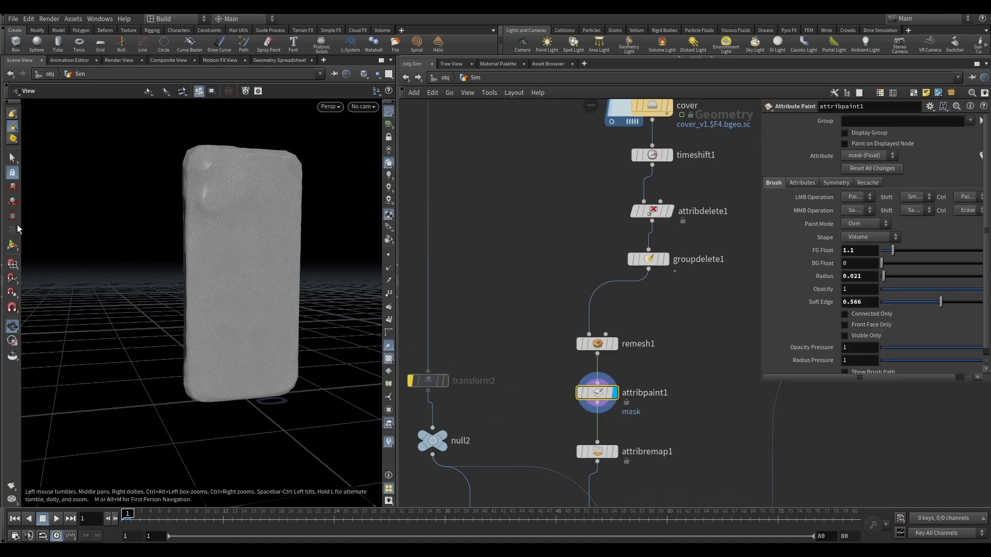
click(12, 247)
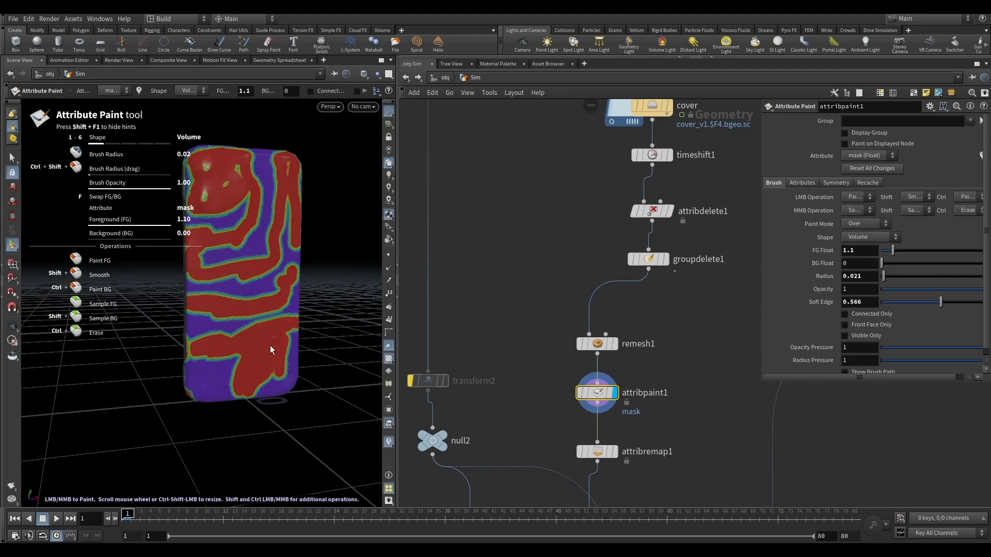
click(12, 326)
Step: Display attribremap1 and widen its parameter area to review the mask's remap ramp and output range
scroll(571, 357, down, 4)
scroll(571, 357, up, 4)
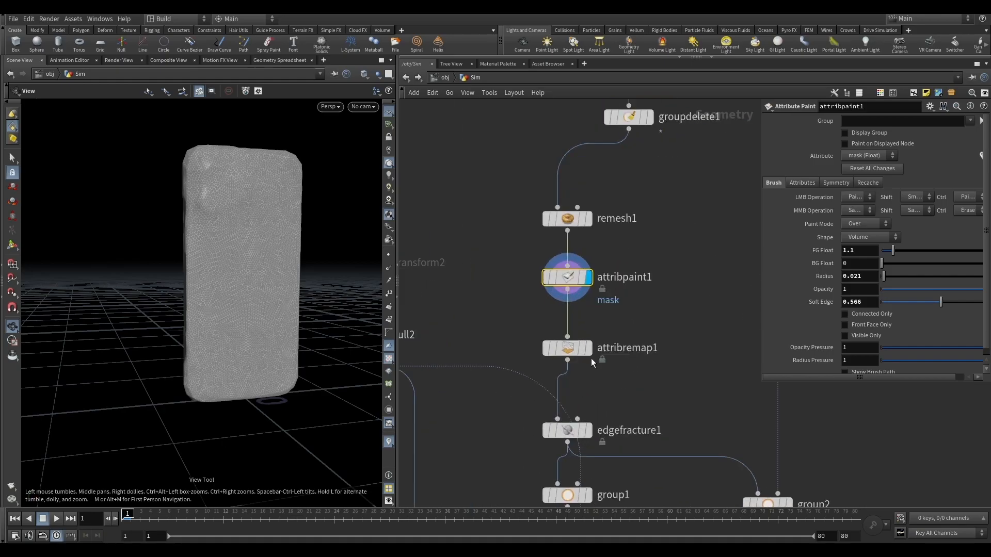
click(588, 349)
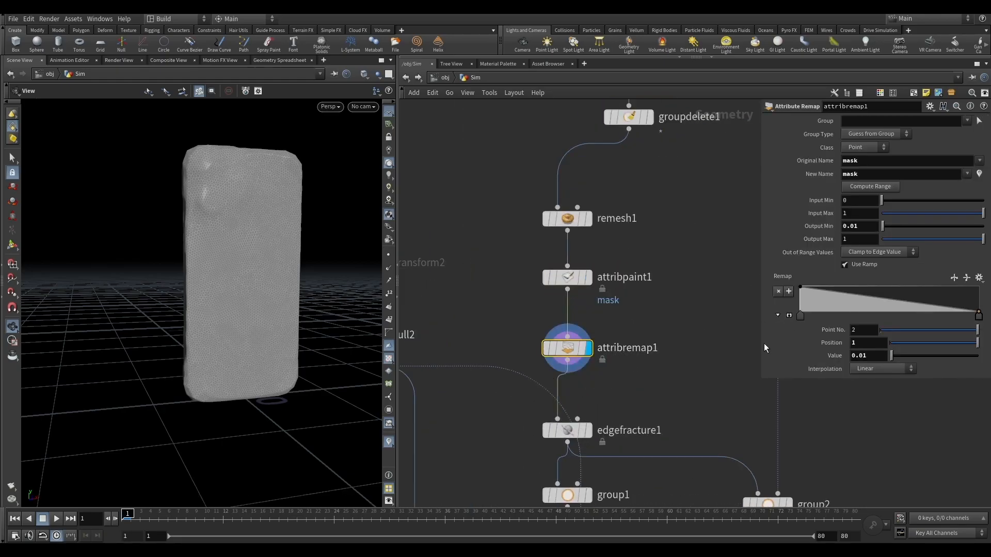
drag(758, 343, 713, 343)
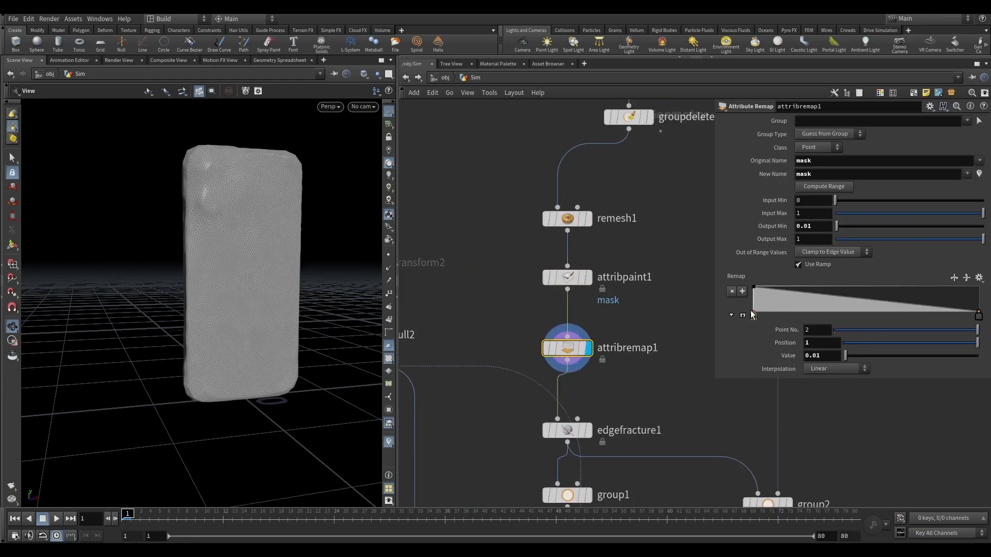
Step: Display edgefracture1 and visualize its piece primitive attribute in the viewport from the node info
scroll(682, 220, down, 3)
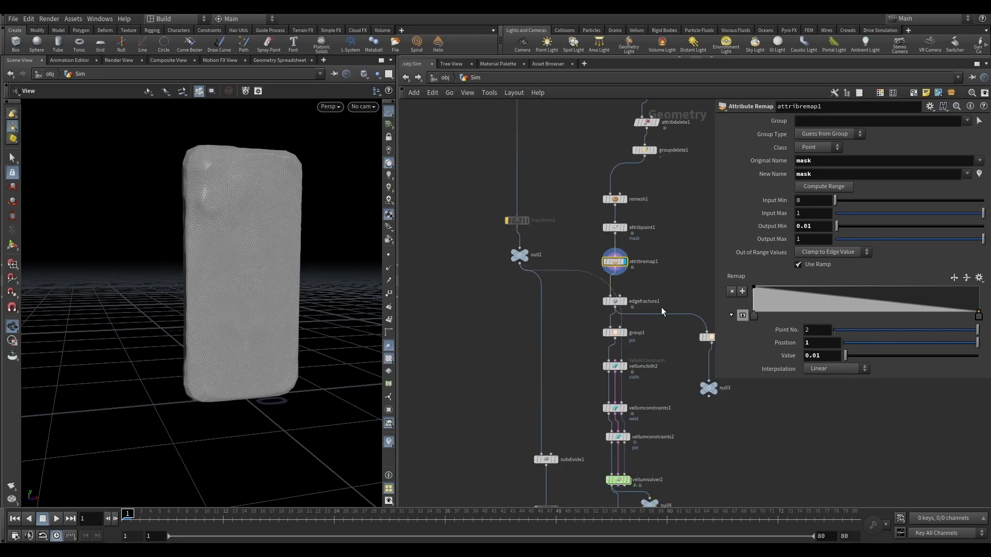
scroll(667, 305, up, 4)
click(588, 294)
click(563, 295)
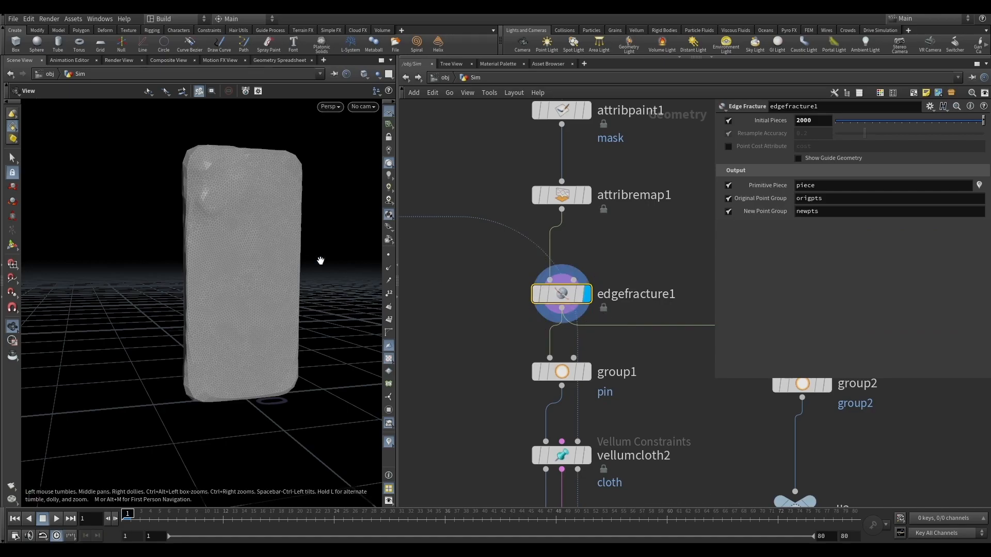
click(522, 297)
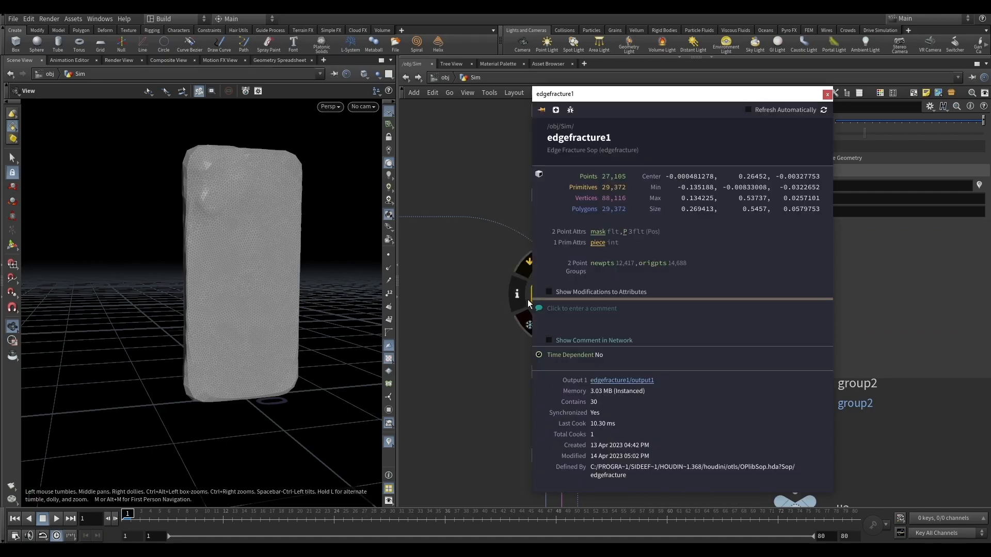
click(597, 244)
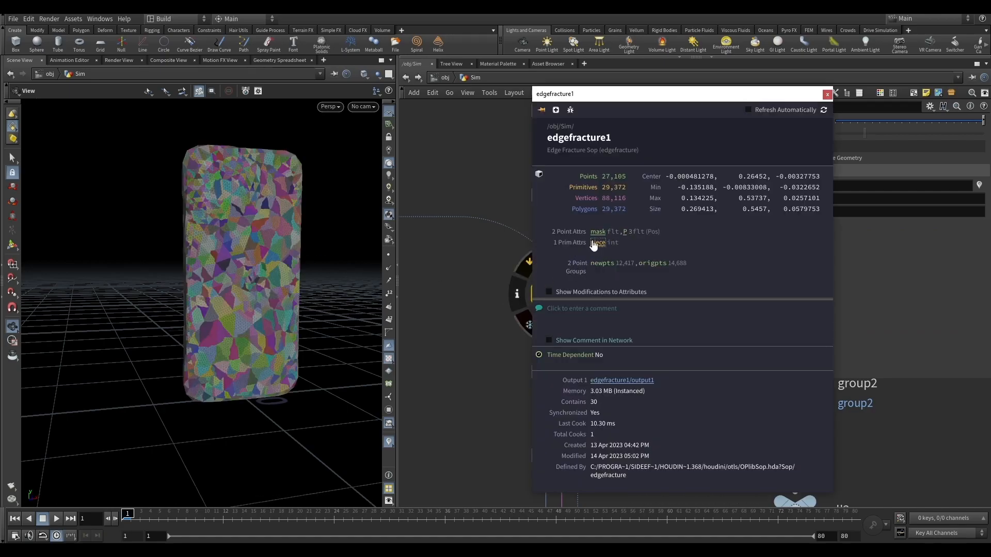
click(823, 110)
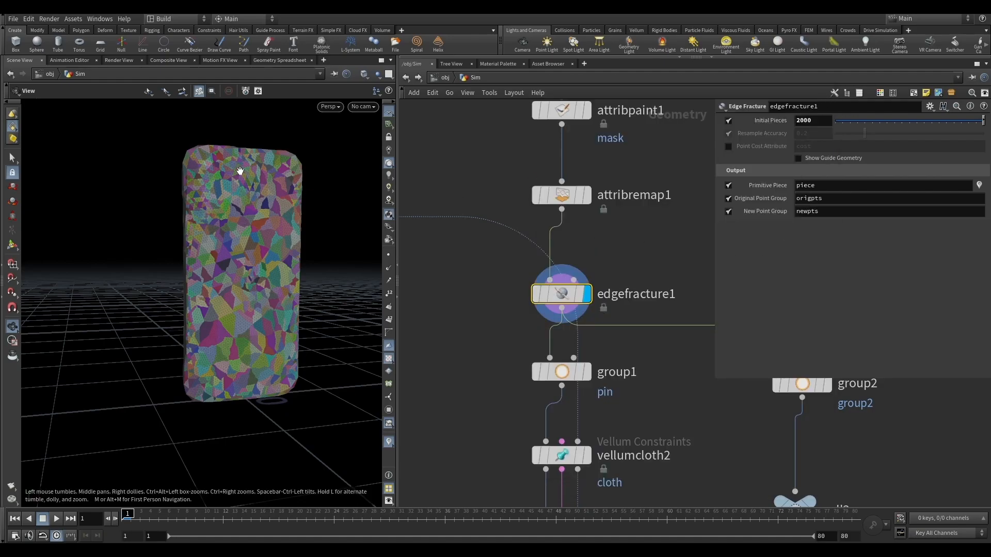
Step: Examine the colored fracture pieces around the cover from several angles alongside edgefracture1's Initial Pieces setting
scroll(278, 296, up, 3)
drag(256, 297, 230, 314)
right_drag(230, 314, 233, 256)
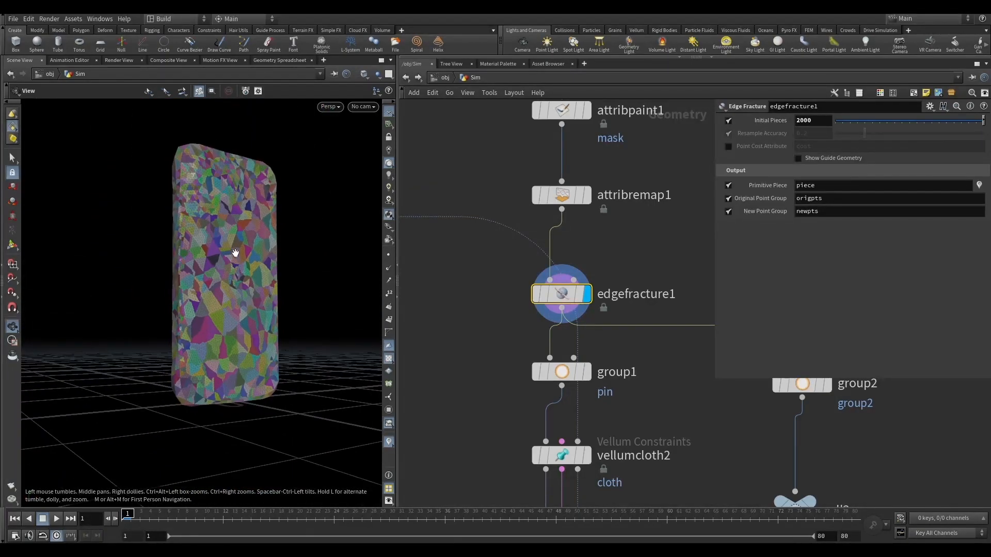
drag(232, 256, 187, 271)
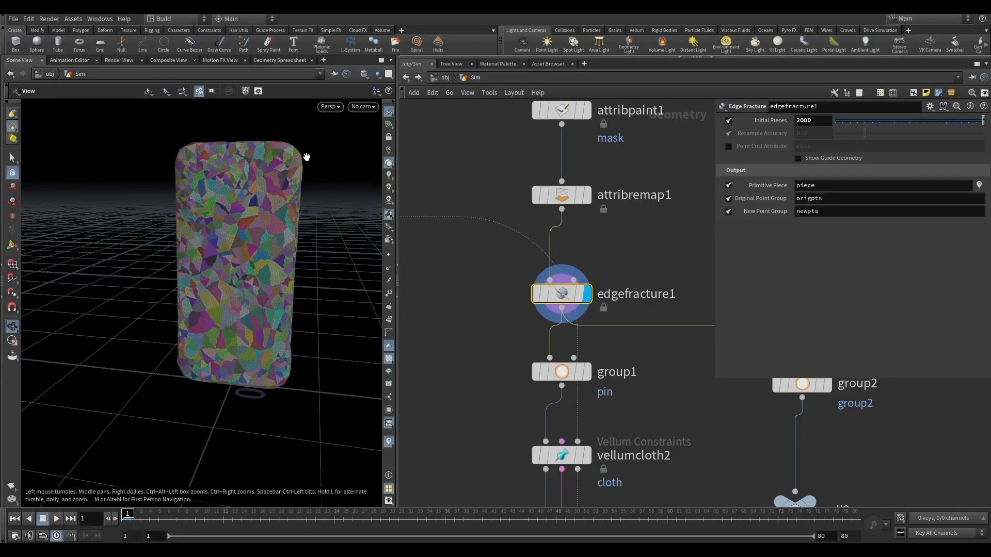
drag(379, 214, 336, 238)
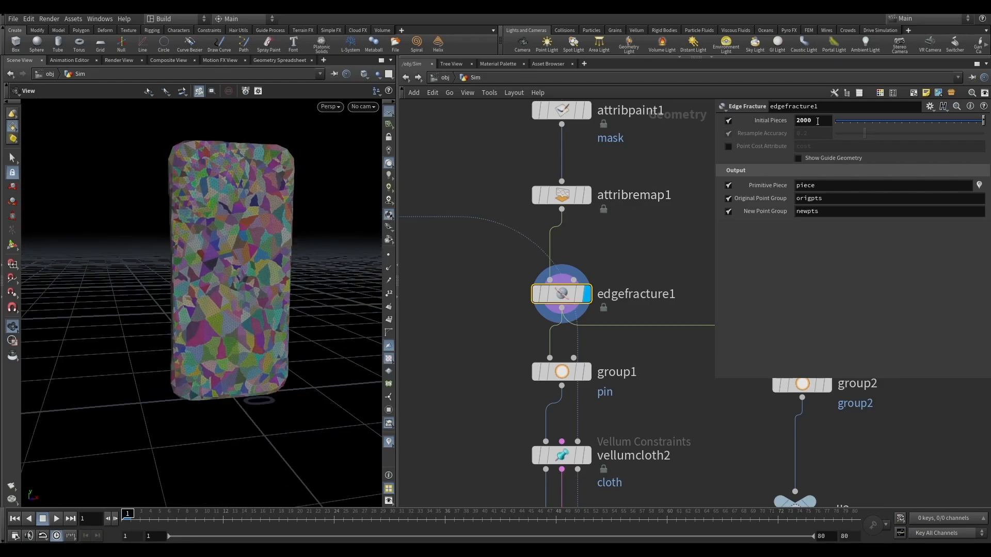
drag(289, 243, 250, 235)
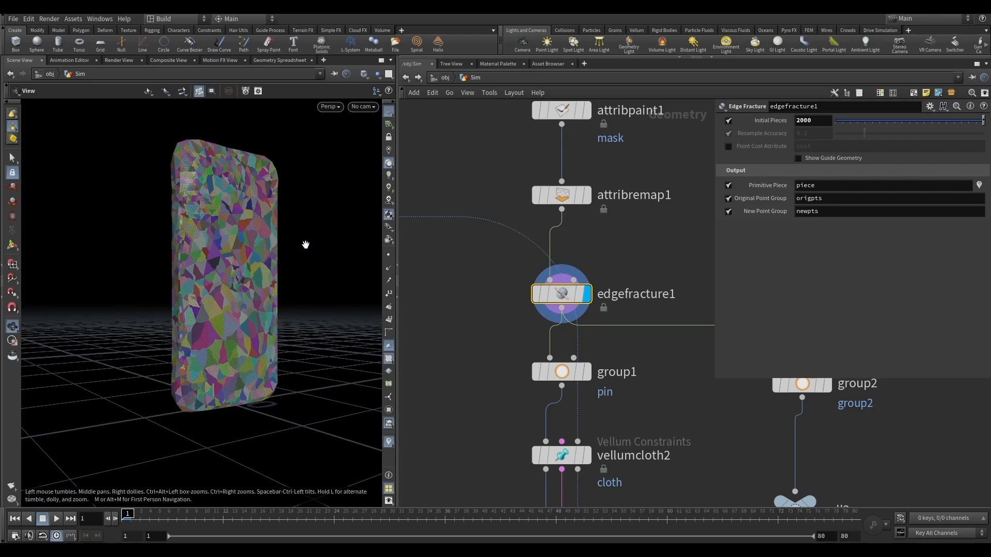
drag(318, 246, 237, 234)
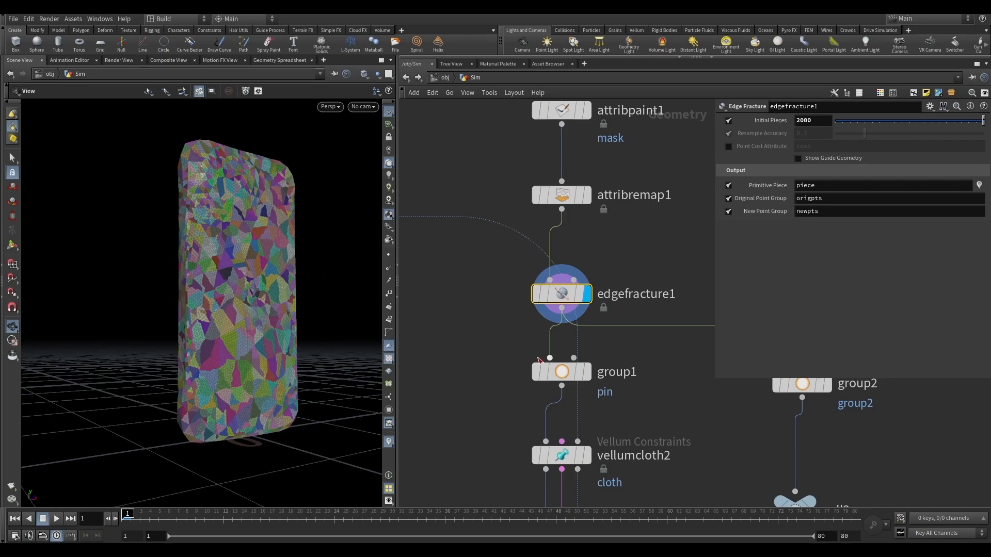
Step: Display group1 to review its pin point group on the fractured cover
click(565, 372)
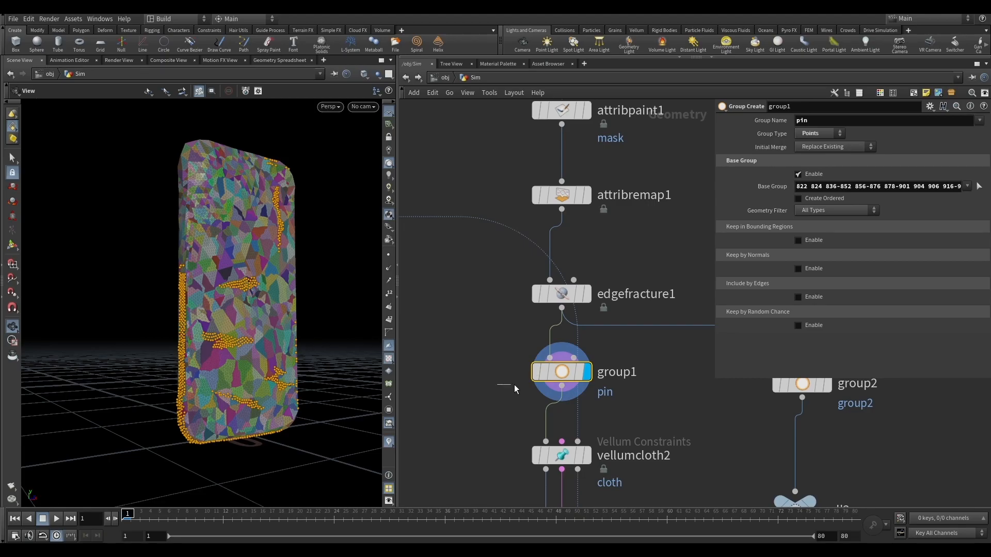
Step: Review group1's Group Name and Group Type settings for the pin points on the fractured cover
drag(147, 316, 153, 342)
drag(316, 305, 355, 353)
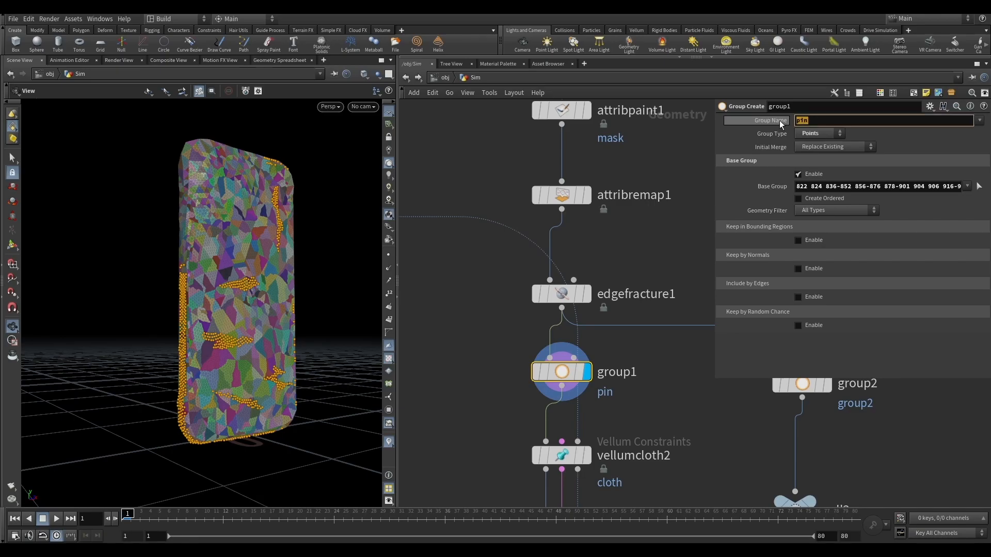
click(819, 132)
click(815, 135)
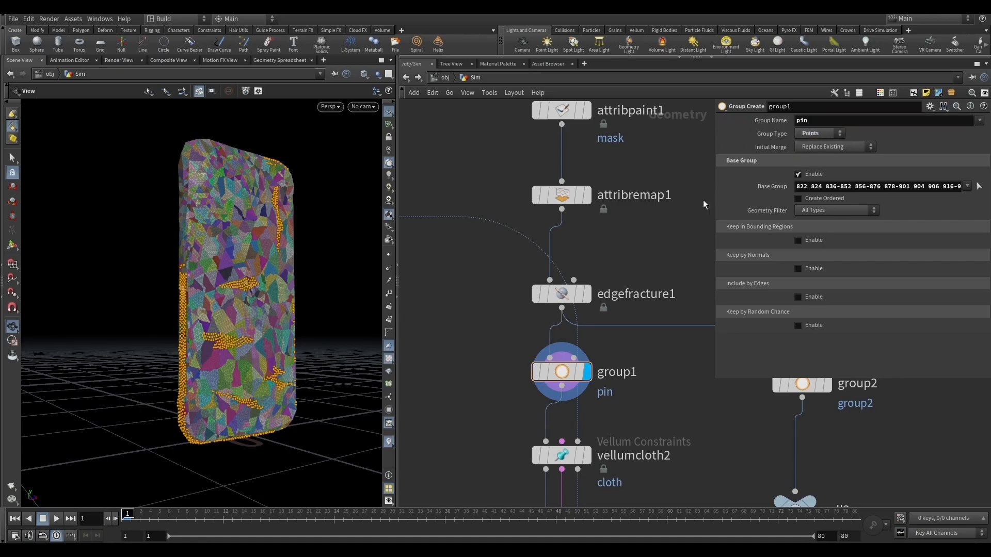
Step: Display vellumcloth2 and review its mass, thickness, drag, stretch and bend settings
scroll(636, 183, down, 3)
scroll(636, 183, down, 1)
scroll(626, 338, up, 2)
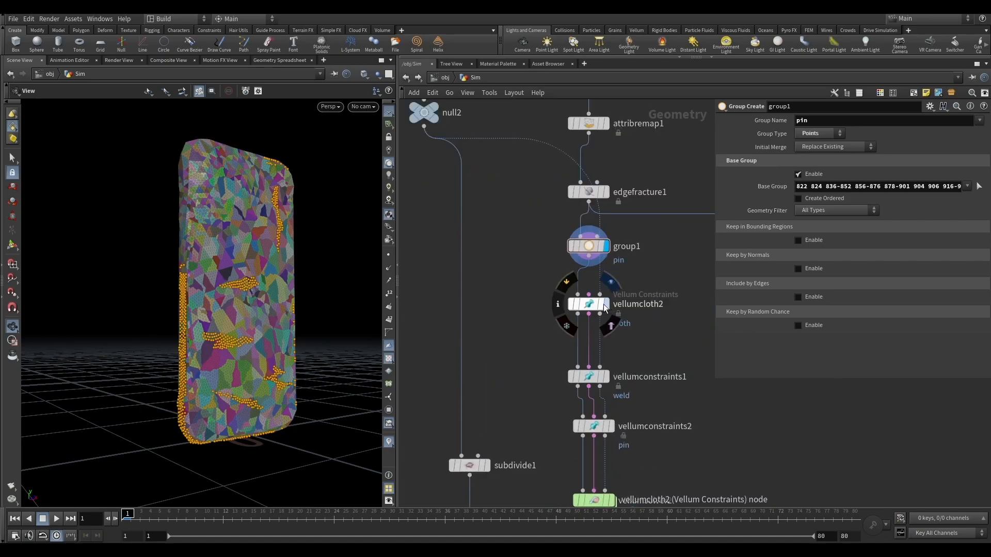
scroll(495, 220, down, 2)
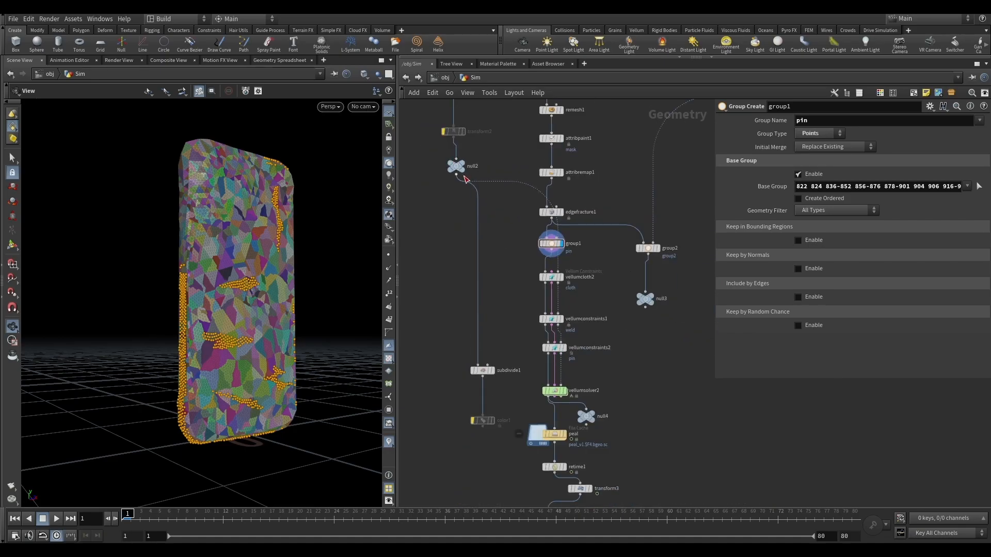
scroll(560, 275, up, 2)
click(548, 278)
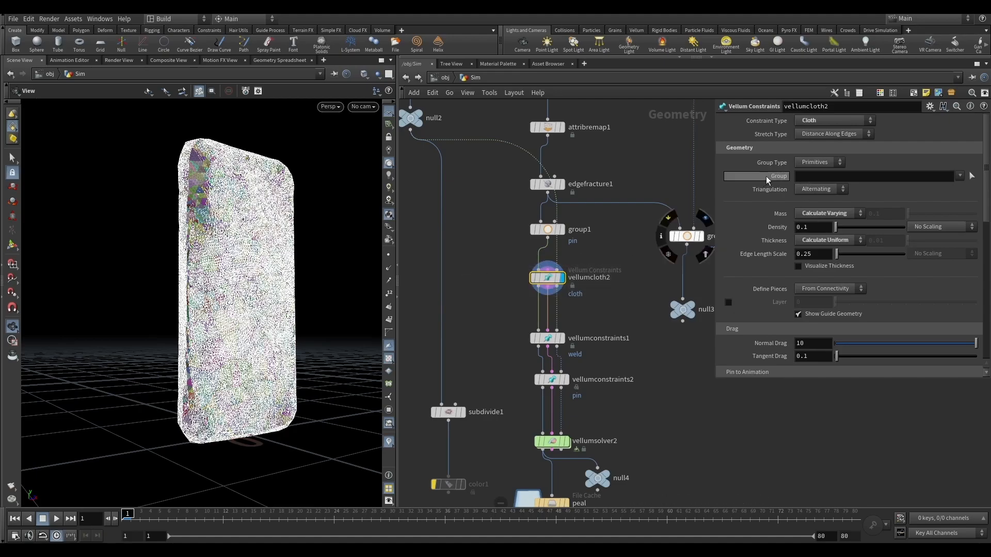
scroll(791, 271, down, 3)
scroll(789, 268, up, 3)
scroll(782, 240, down, 6)
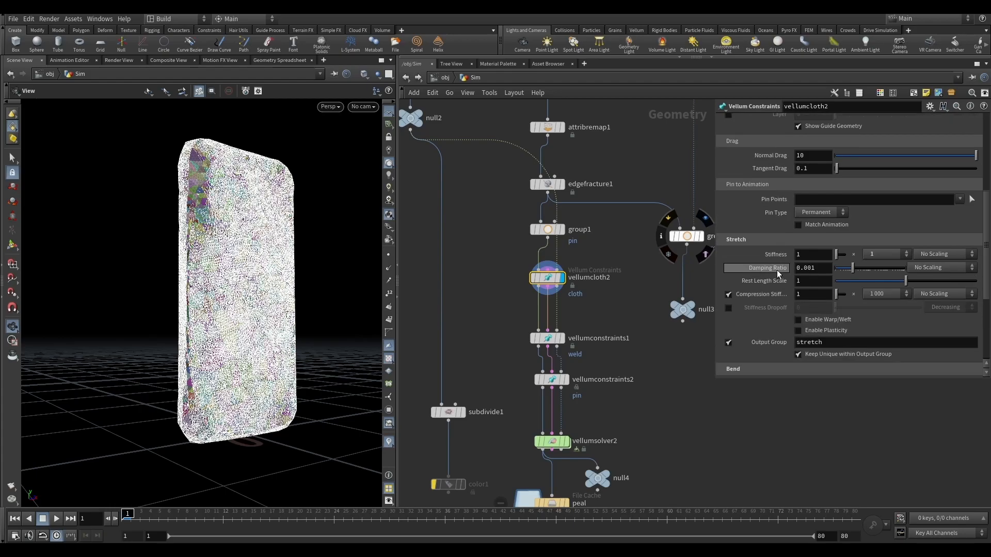
scroll(766, 242, down, 2)
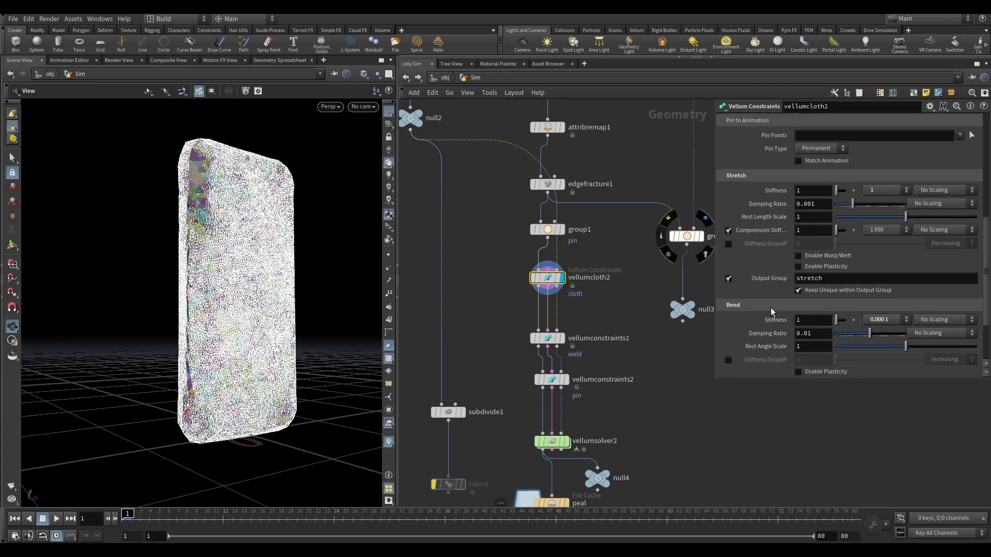
scroll(762, 289, down, 3)
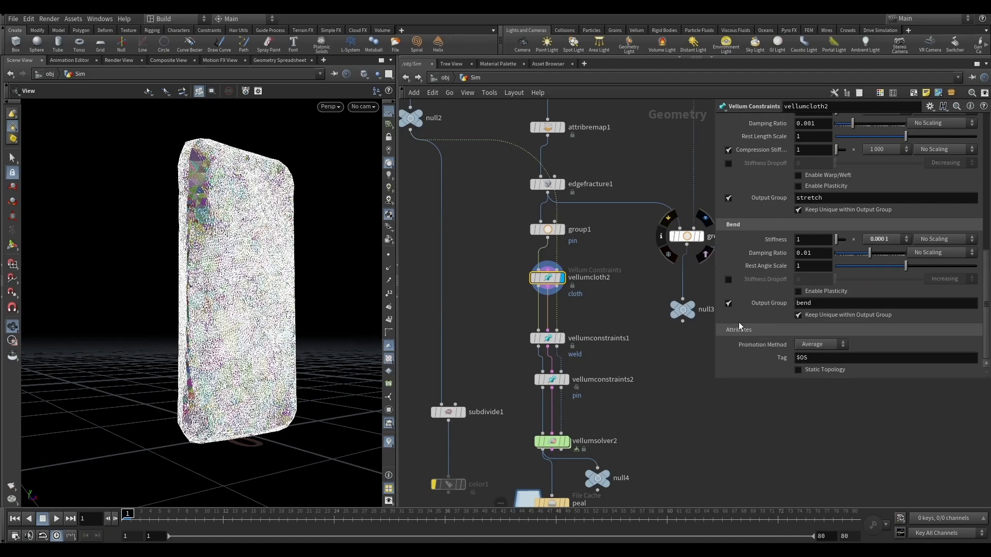
scroll(748, 309, up, 2)
Step: Display vellumconstraints1 and review its weld settings, including the breaking threshold and its mask threshold attribute
click(559, 338)
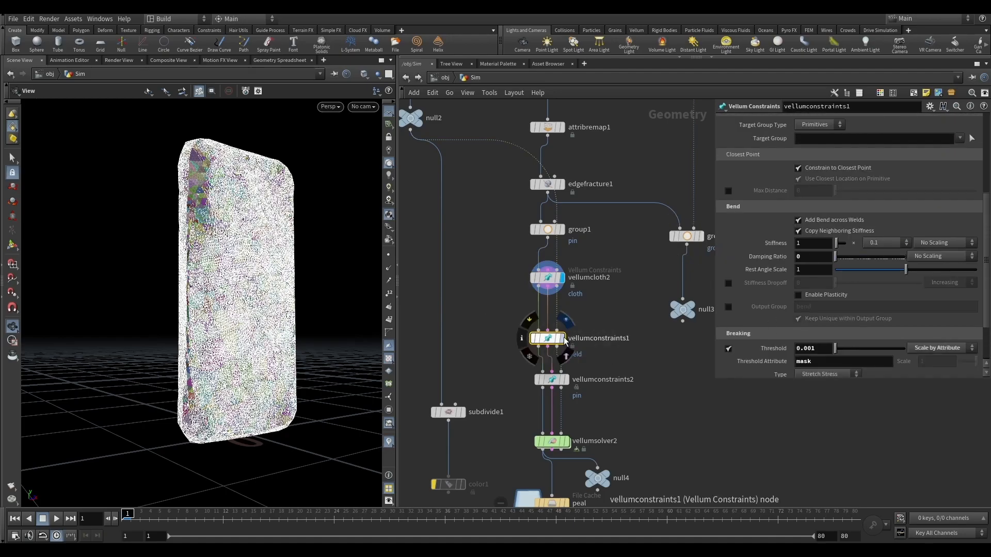
click(564, 339)
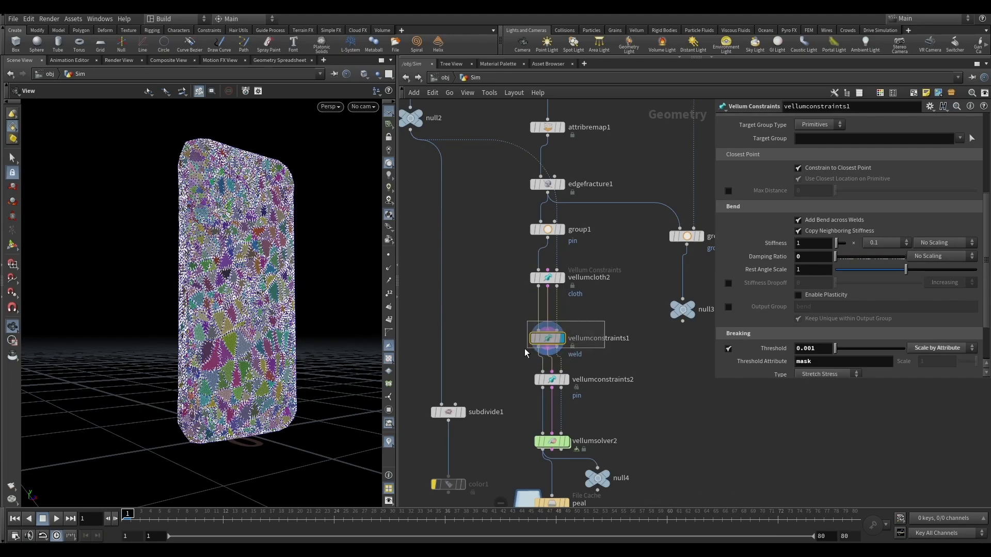
scroll(769, 211, up, 6)
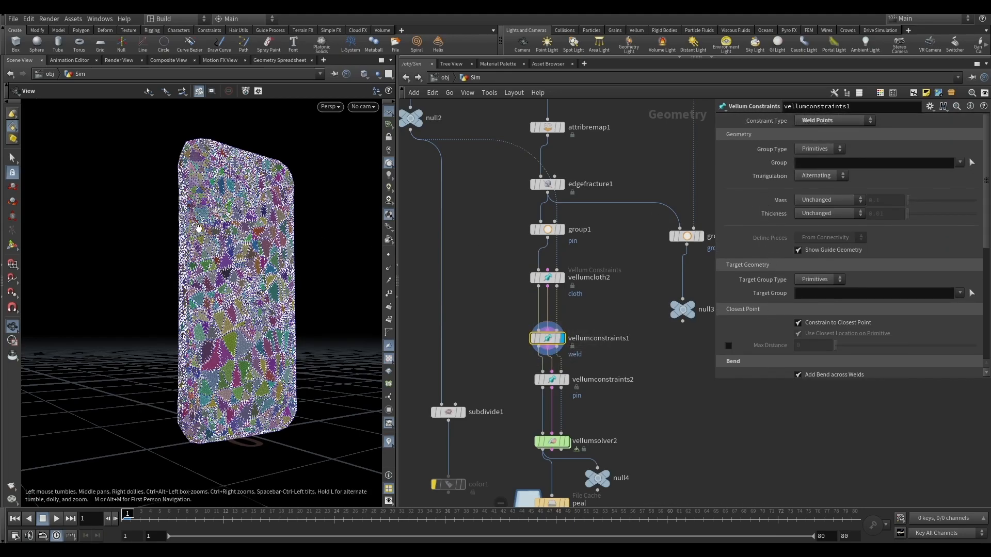
scroll(773, 274, down, 8)
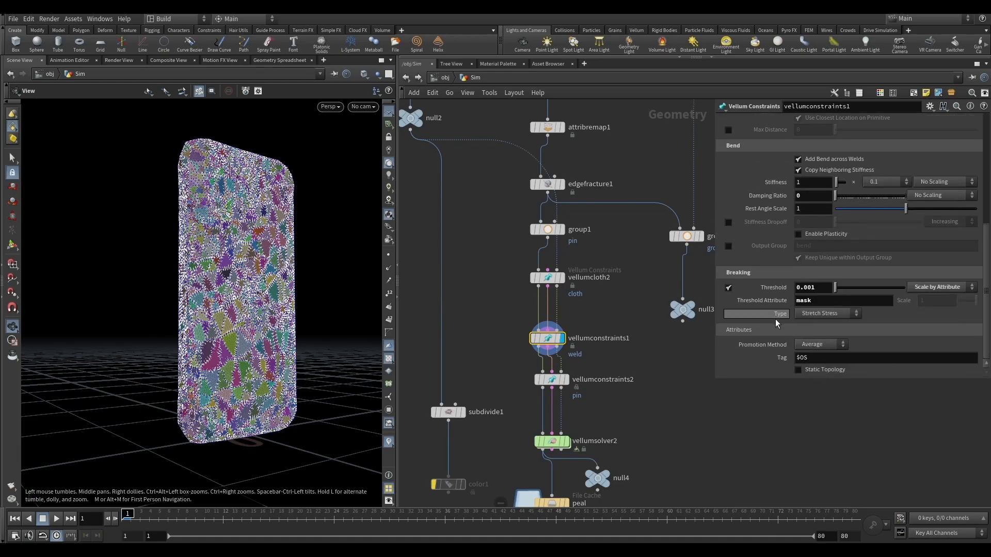
double_click(802, 304)
drag(822, 290, 799, 288)
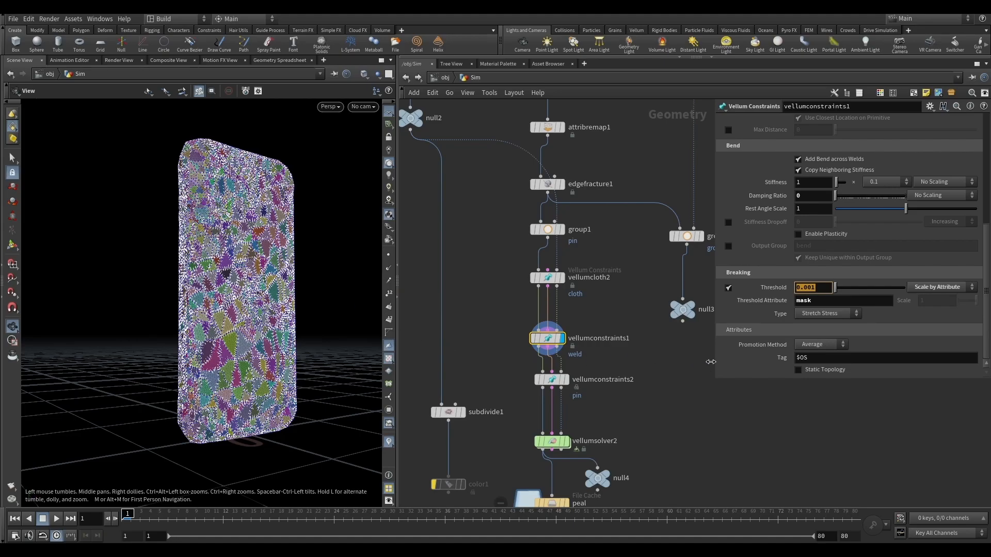
scroll(756, 343, up, 8)
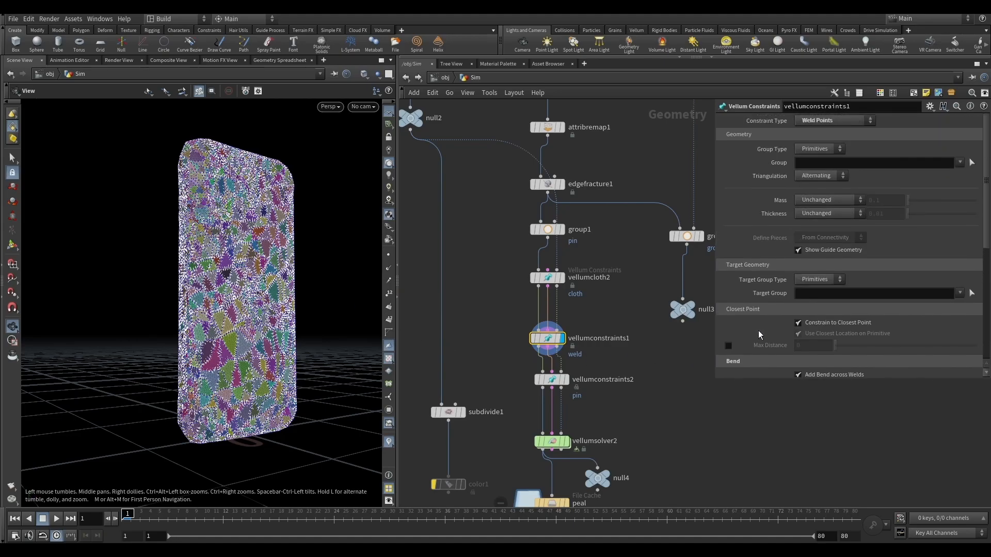
scroll(759, 332, down, 8)
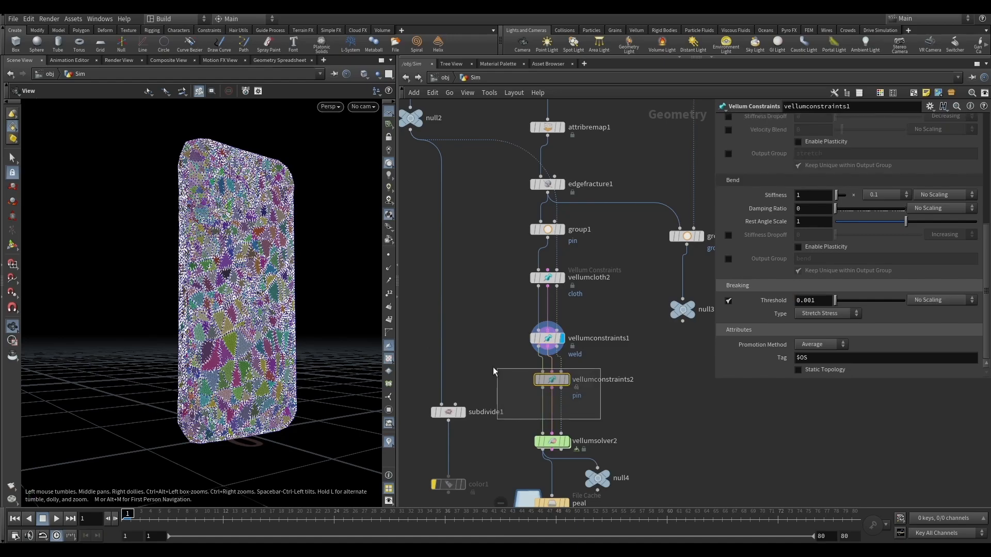
Step: Display vellumconstraints2 and review its Pin to Target settings, including the point group, pin type and Match Animation option
click(567, 380)
click(566, 380)
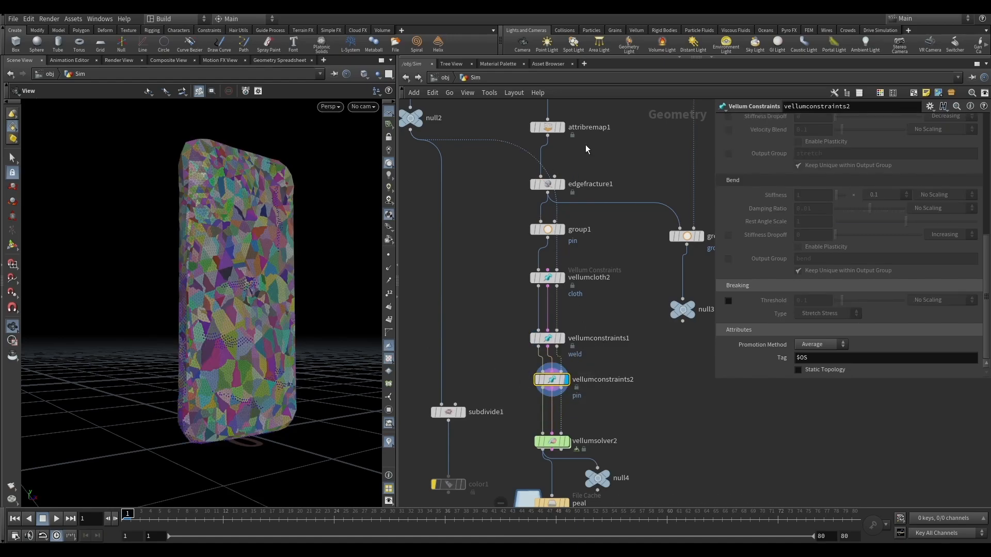
click(547, 229)
click(553, 381)
scroll(760, 234, up, 5)
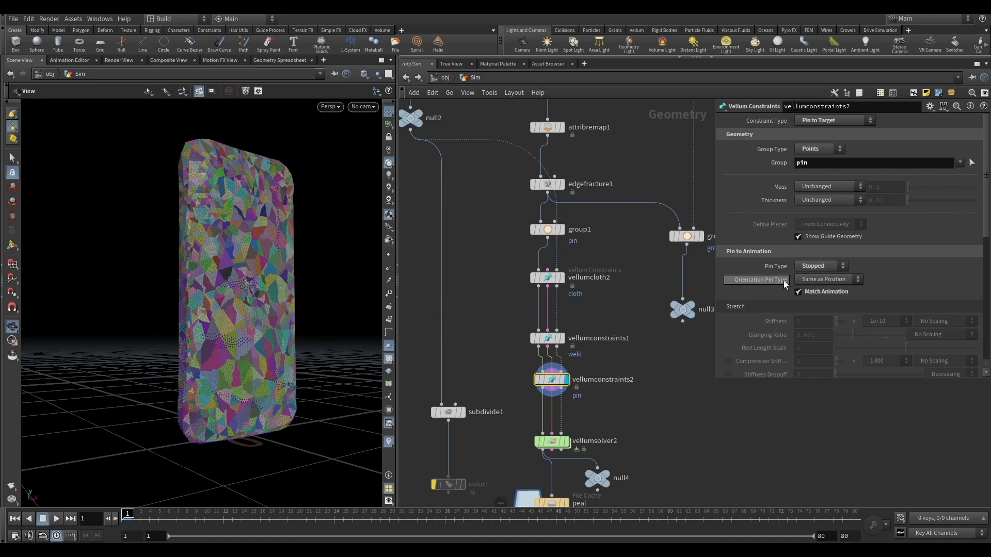
scroll(778, 279, down, 10)
scroll(773, 280, up, 5)
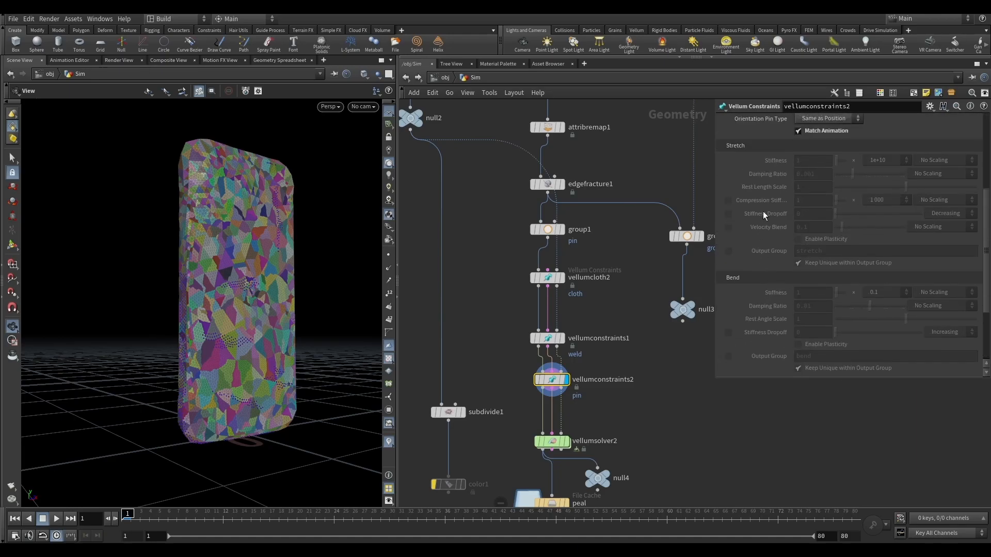
scroll(757, 266, down, 5)
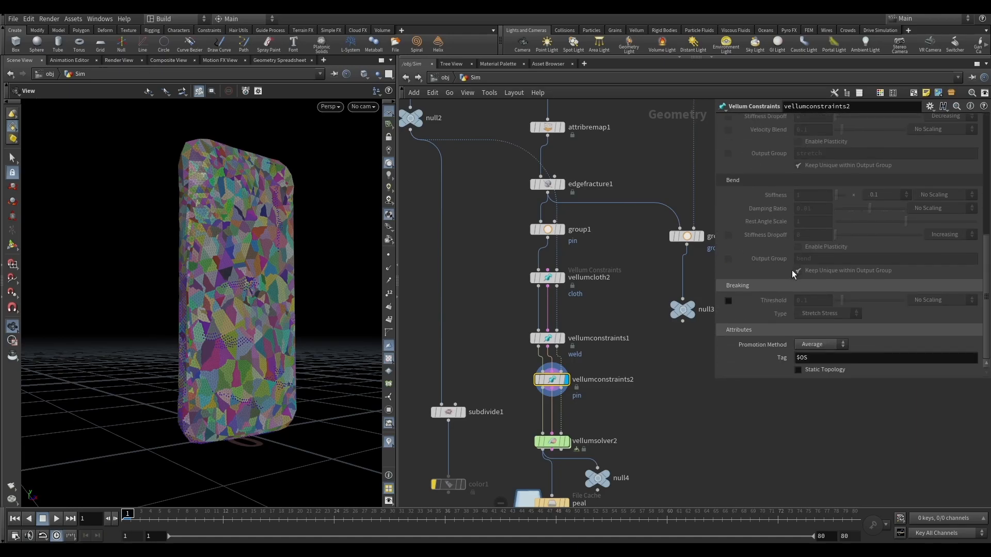
Step: Examine the pinned points on the cover up close and from a distance with vellumconstraints2 displayed
scroll(183, 375, up, 5)
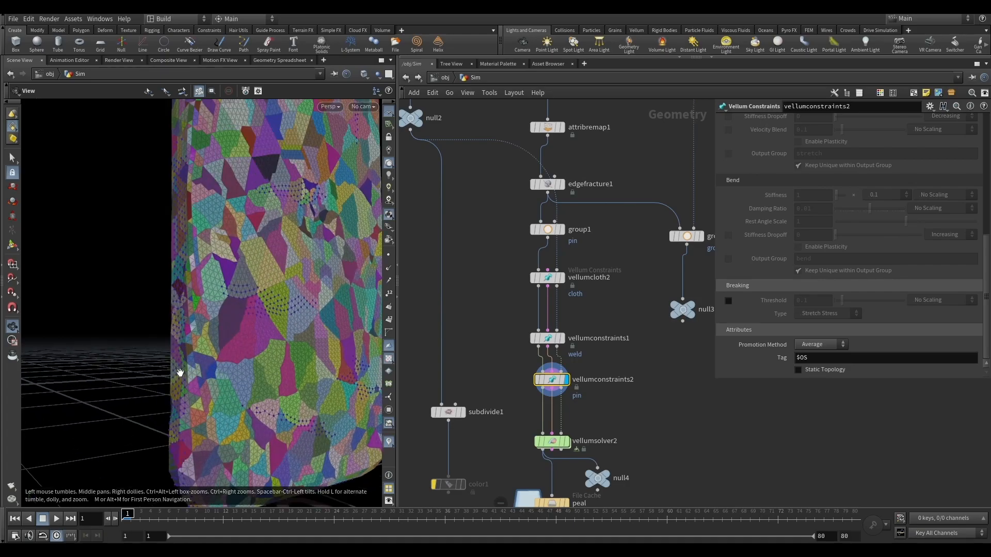
scroll(180, 373, down, 5)
scroll(155, 360, up, 5)
scroll(114, 360, down, 5)
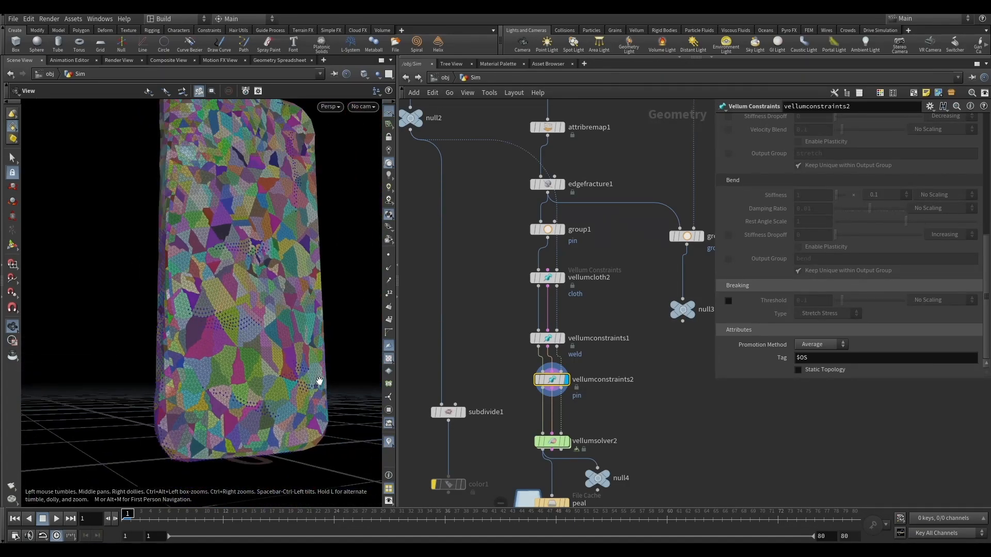
scroll(322, 375, down, 5)
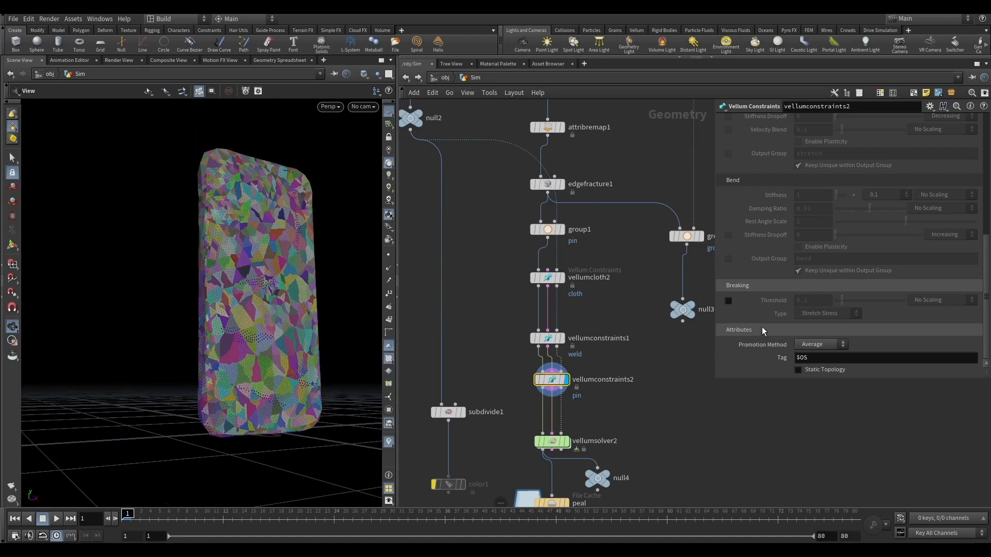
scroll(562, 443, up, 5)
Step: Display vellumsolver2 and review its substeps, constraint iterations, collision settings and forces
drag(574, 381, 573, 353)
click(573, 354)
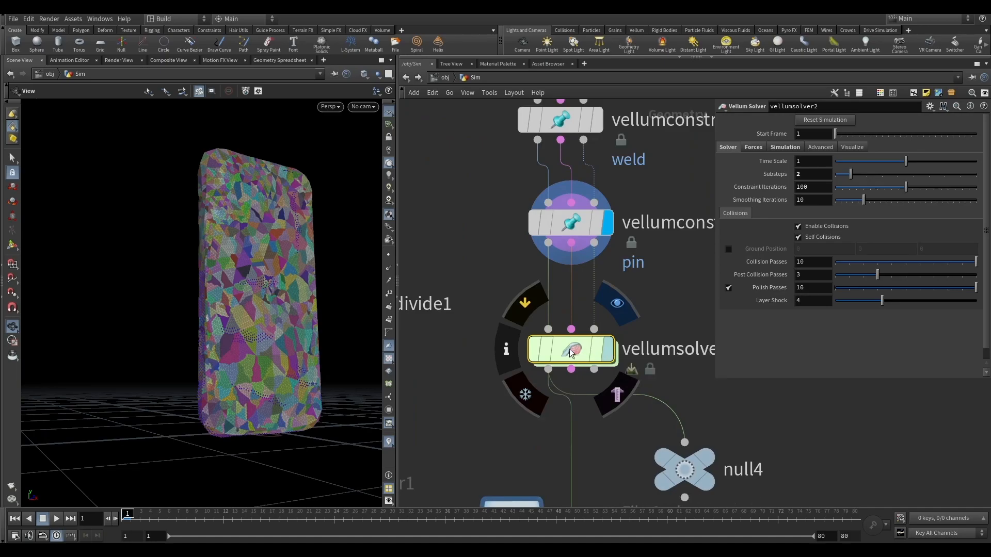
click(617, 303)
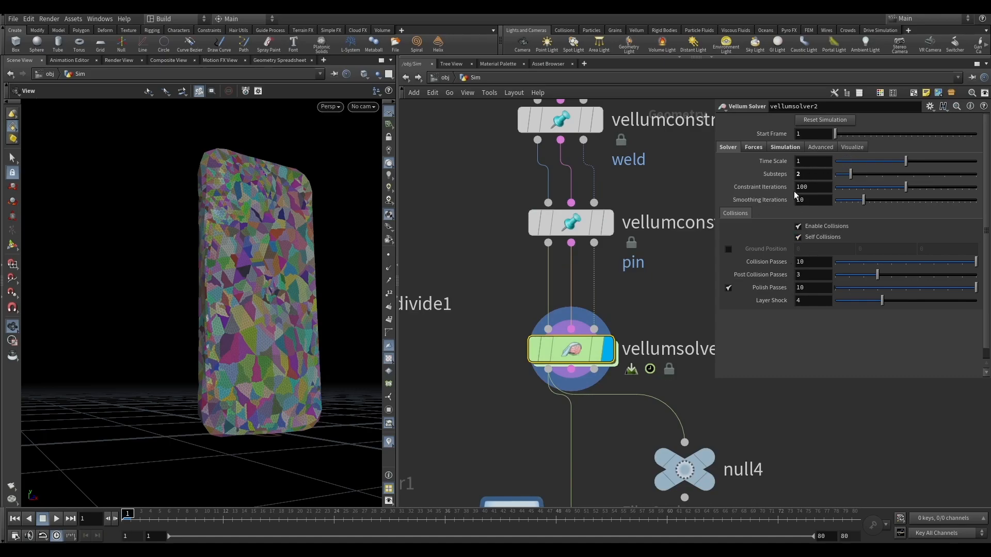
click(752, 148)
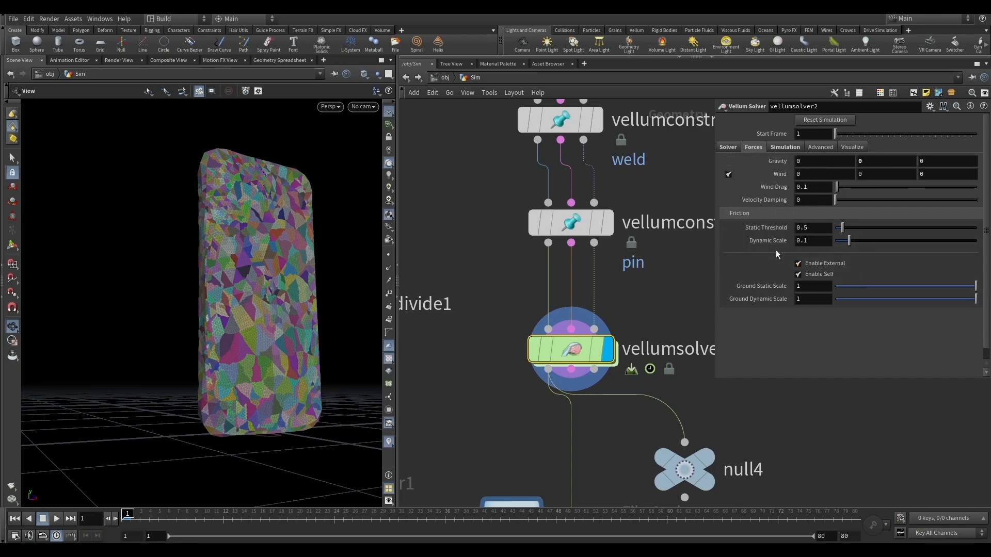
Step: Look through vellumsolver2's simulation, advanced and visualization settings and examine its cache memory limit
click(782, 149)
click(829, 147)
click(846, 148)
click(824, 148)
click(791, 147)
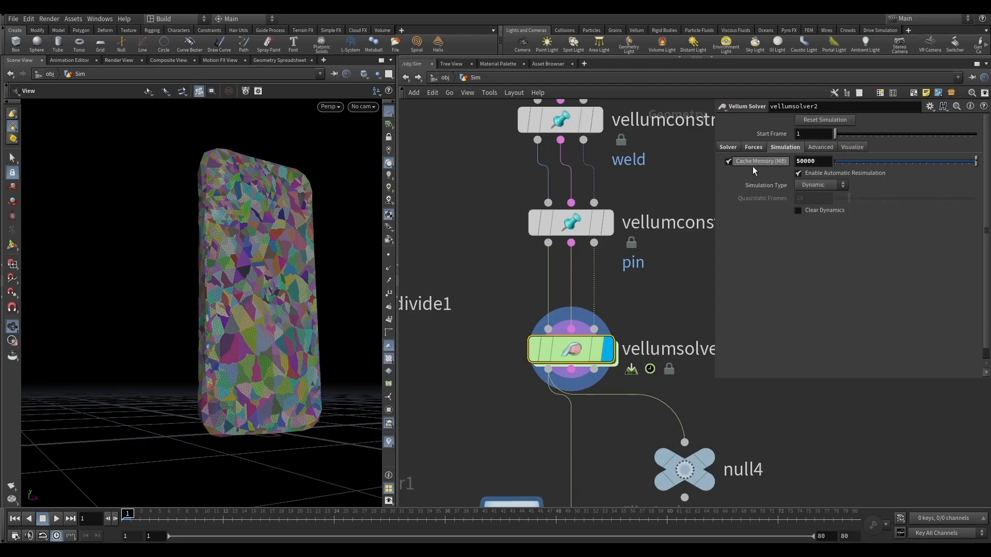
drag(810, 164, 779, 166)
click(820, 162)
Step: Check the peal file cache's settings and bring back vellumsolver2's main solver parameters
scroll(646, 169, down, 3)
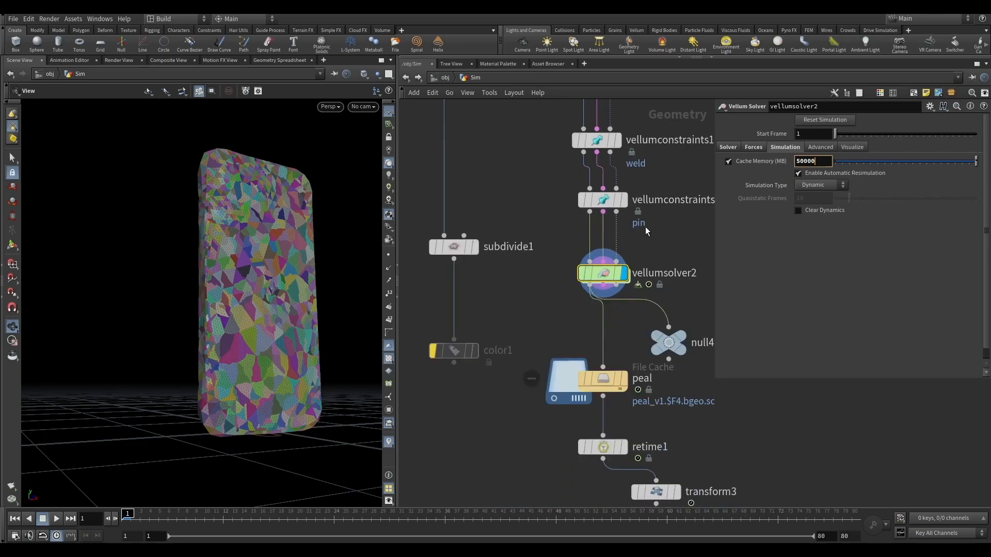
click(593, 383)
click(603, 395)
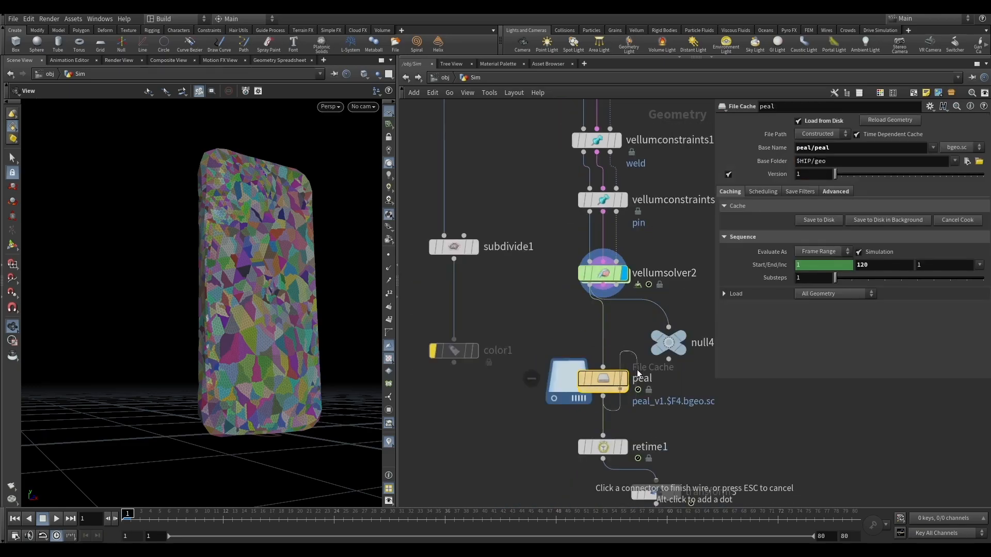
key(Escape)
click(603, 273)
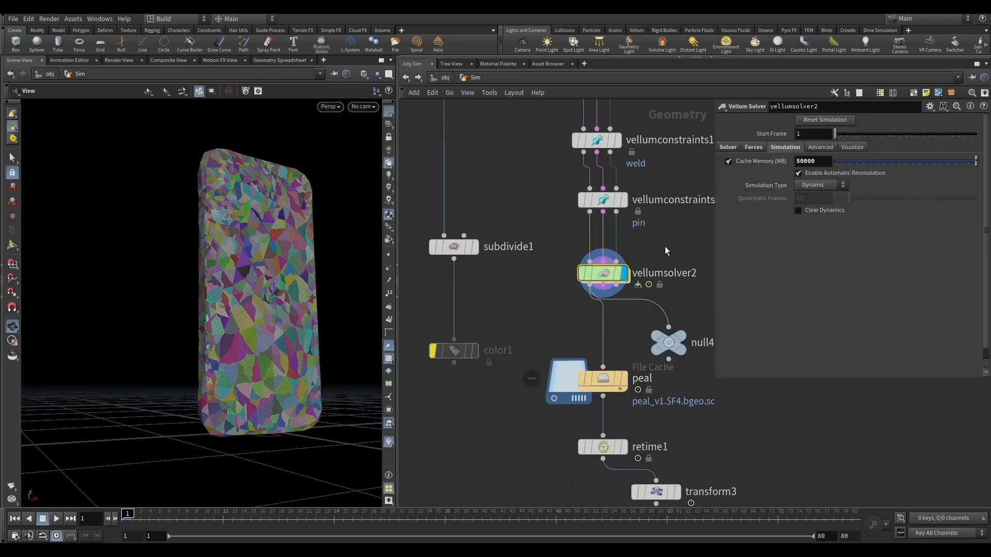
click(728, 147)
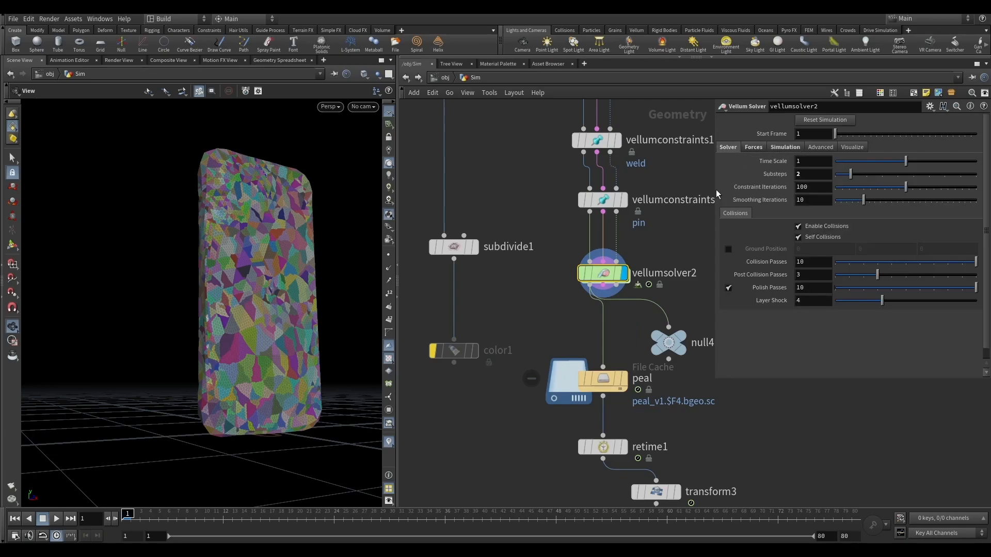
Step: Enter vellumsolver2's internal forces network and select popwrangle1 at the start of the force chain
double_click(601, 278)
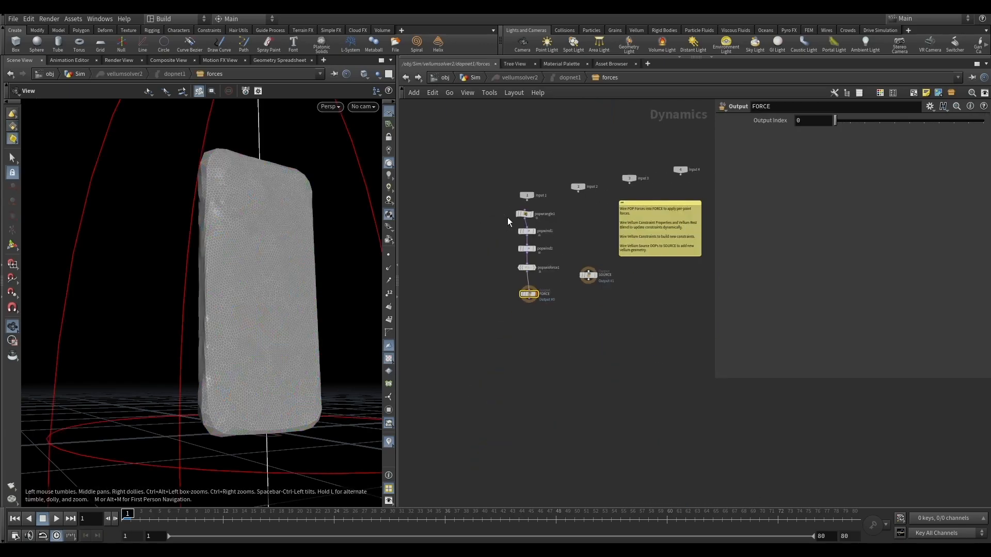
drag(176, 235, 217, 265)
drag(486, 239, 641, 201)
drag(571, 223, 577, 223)
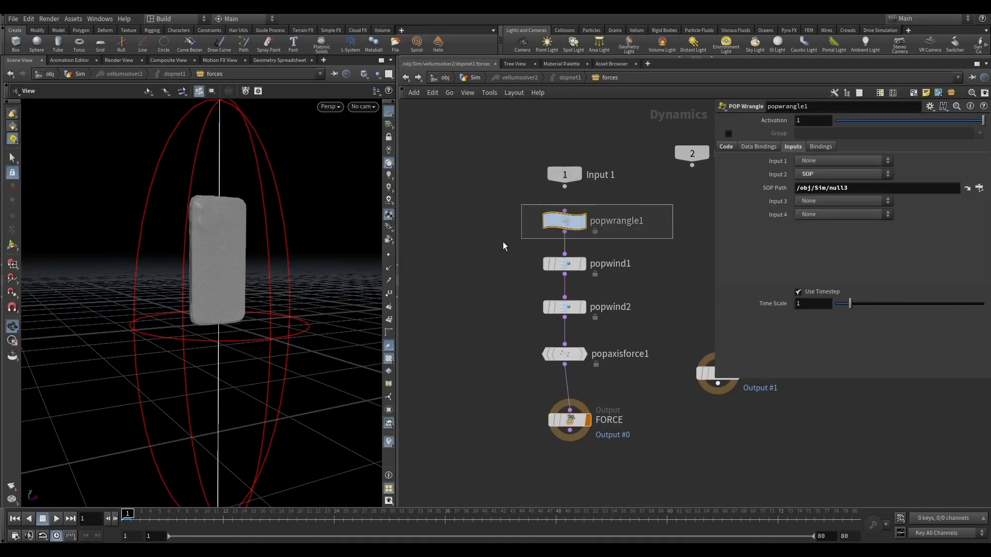
Step: Examine popwrangle1's Input 2 SOP path and jump to the null3 node it references in the Sim network
drag(857, 189, 767, 195)
click(836, 188)
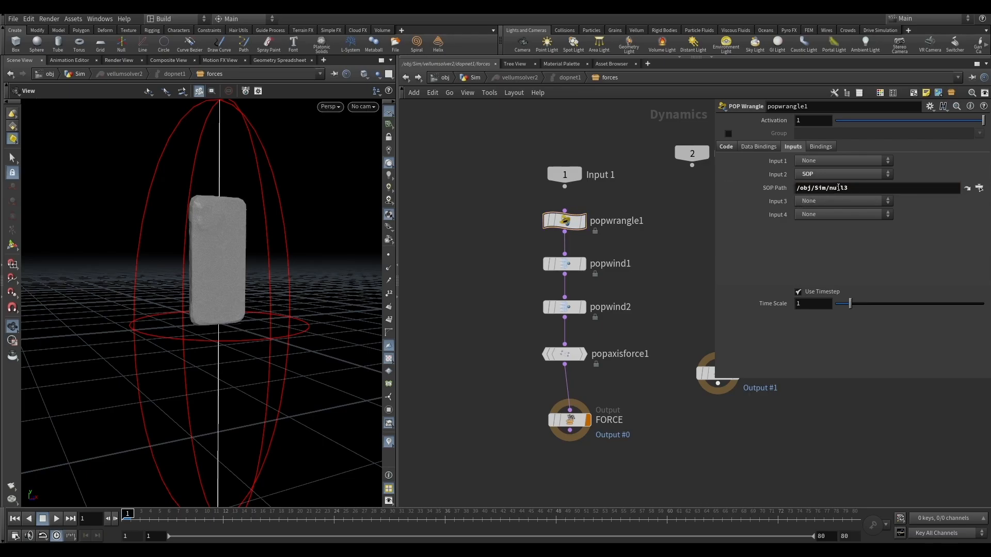
drag(243, 217, 161, 199)
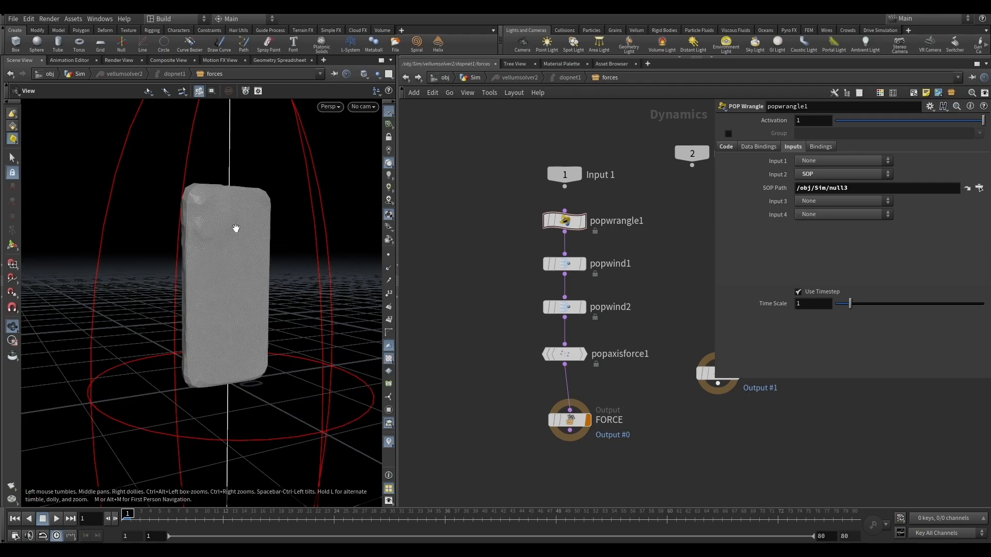
click(968, 189)
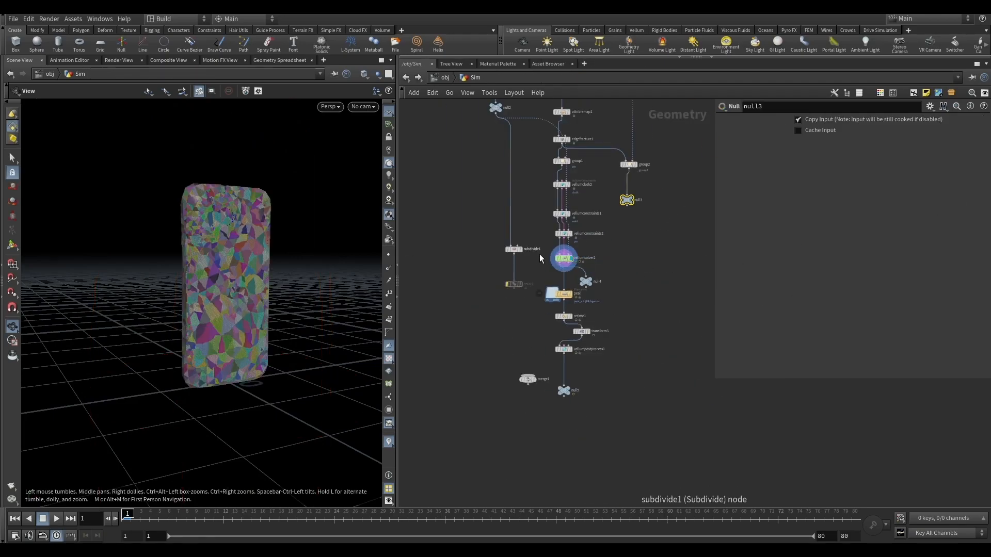
Step: Display group2 in the Sim network and examine the points its bounding object captures on the fractured cover
scroll(562, 265, down, 5)
scroll(576, 226, up, 4)
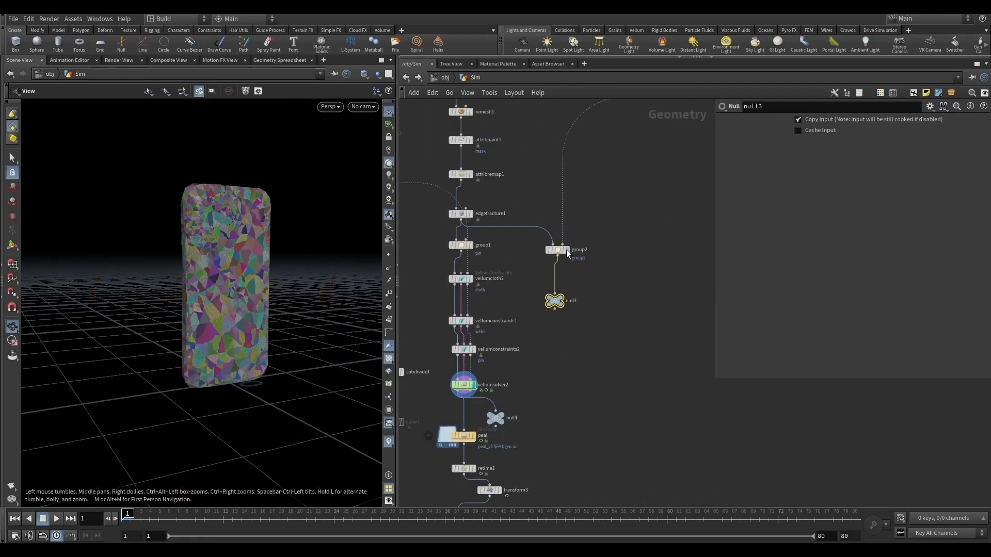
click(568, 250)
click(559, 250)
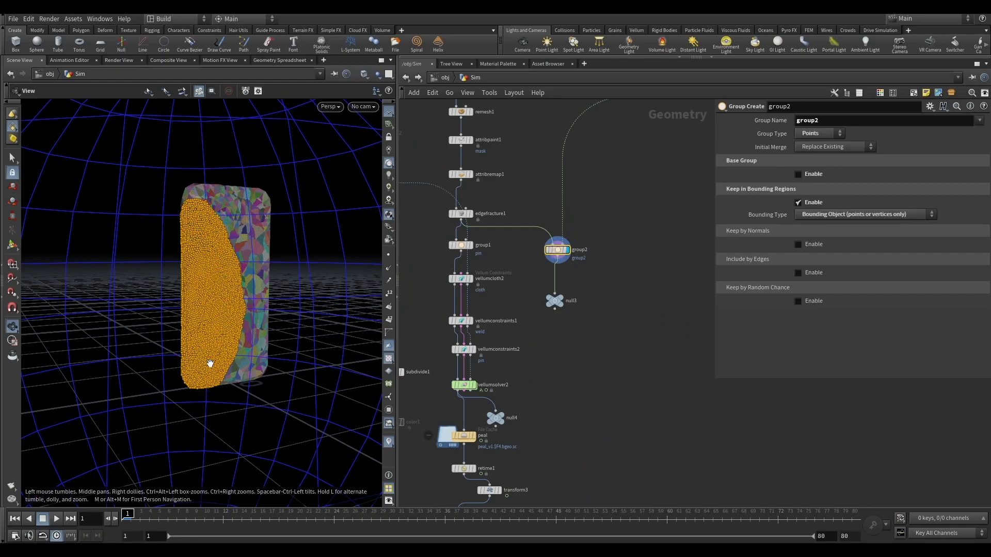
scroll(564, 305, down, 5)
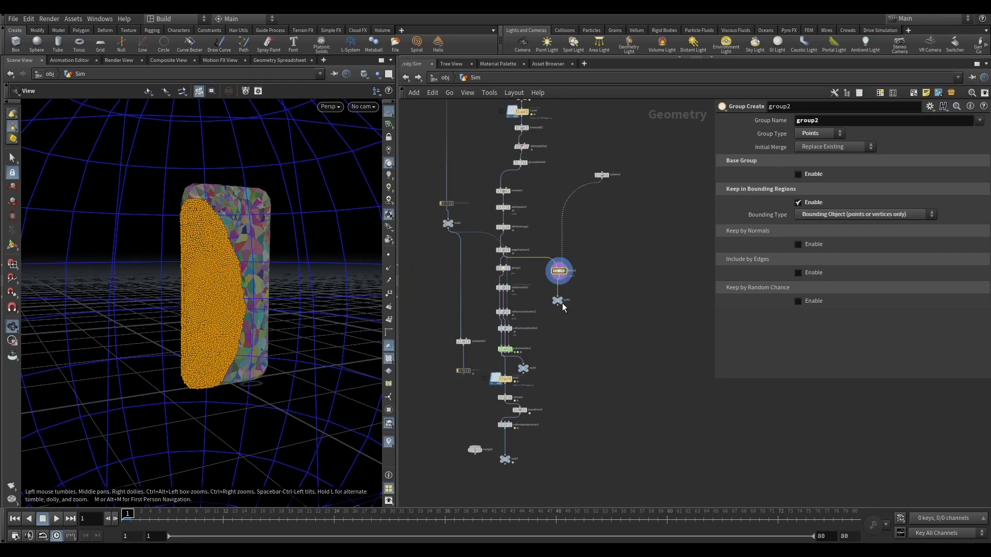
Step: Inspect sphere2 as the bounding input, bring group2 back into display, and check the null3 output below it
scroll(588, 217, up, 4)
click(607, 206)
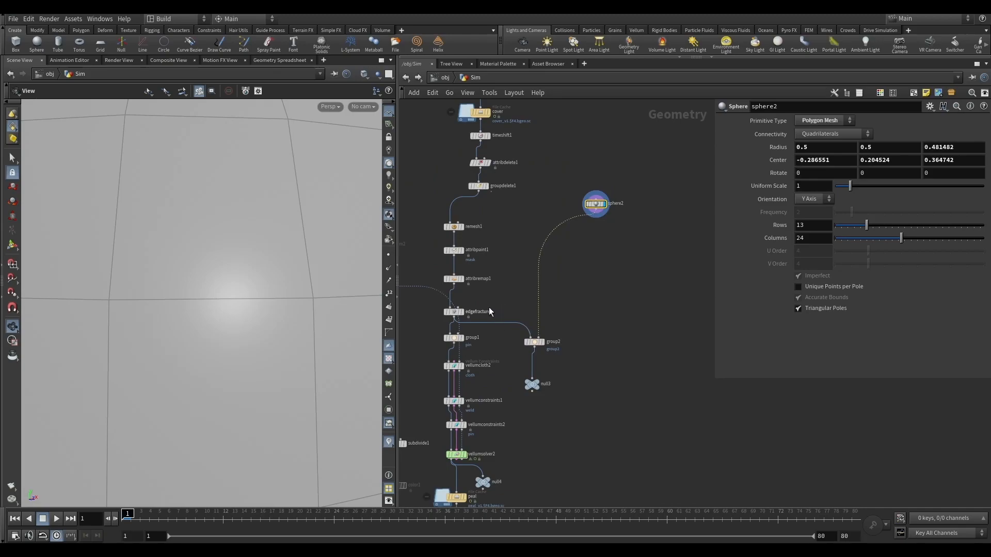
click(458, 314)
click(534, 342)
click(543, 342)
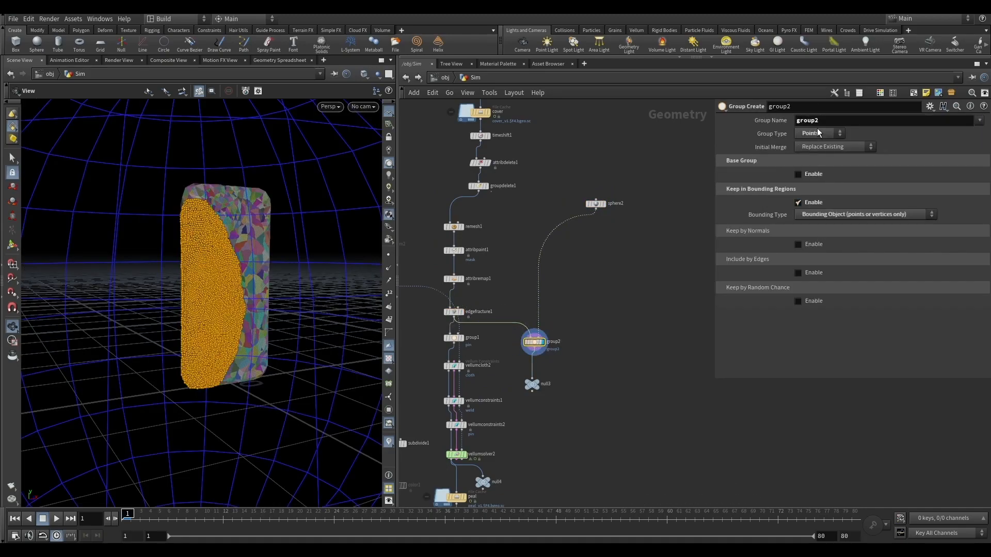
drag(515, 397, 511, 400)
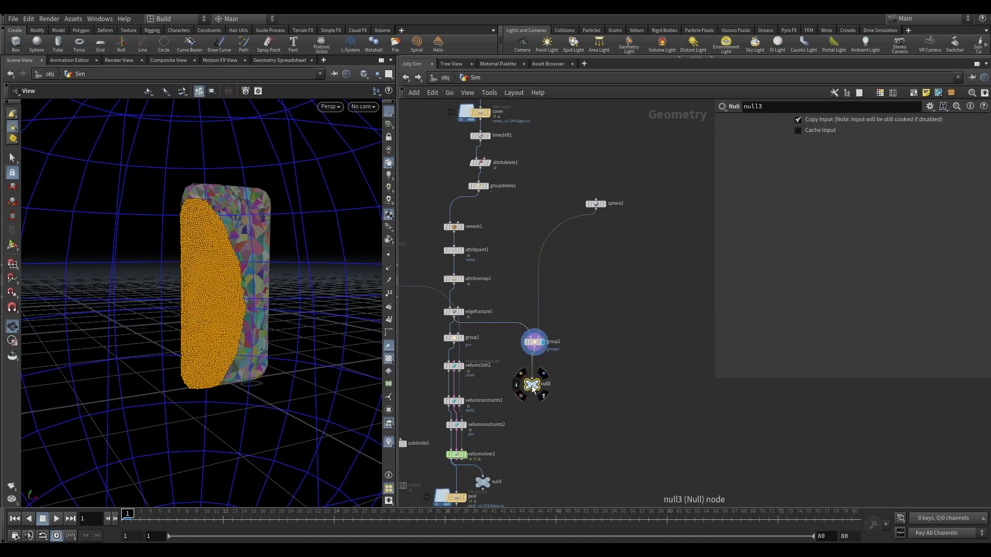
scroll(600, 333, down, 5)
scroll(548, 392, up, 6)
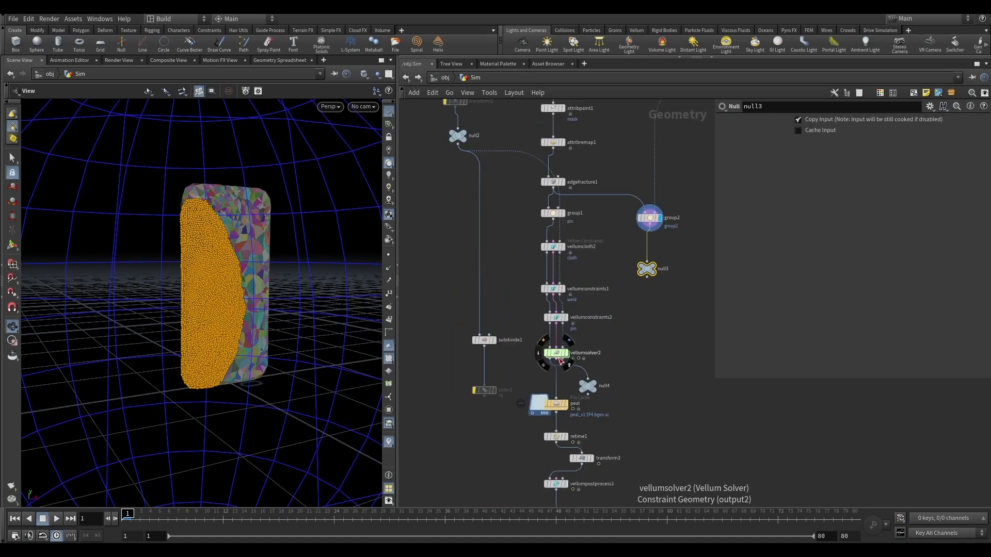
Step: Re-enter vellumsolver2's forces network and examine popwrangle1's VEXpression that fills the active group from the windup points
double_click(555, 353)
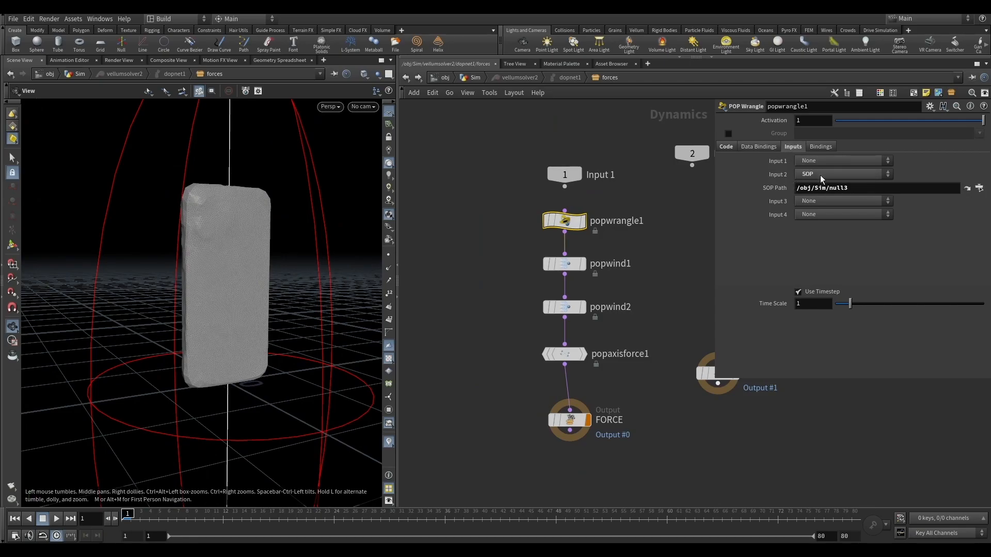
click(728, 147)
drag(928, 177, 735, 174)
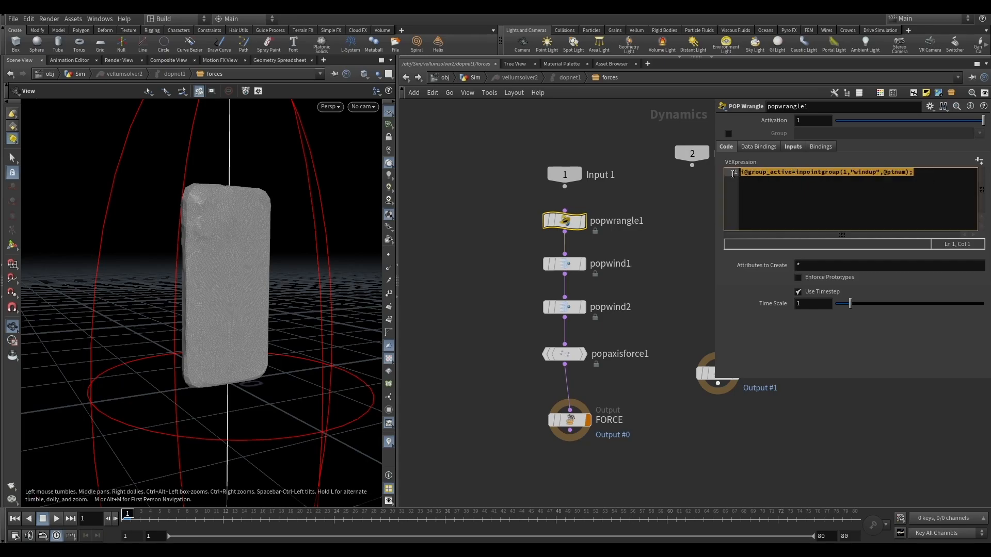
click(814, 172)
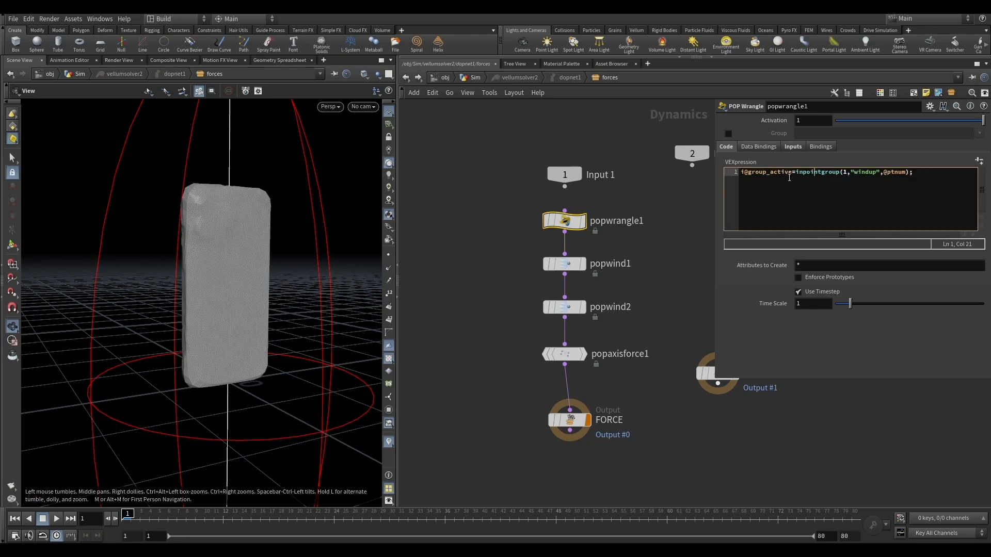
click(847, 174)
drag(717, 328, 758, 332)
Step: Compare popwind1's group and wind settings with popwrangle1's active group expression
click(565, 264)
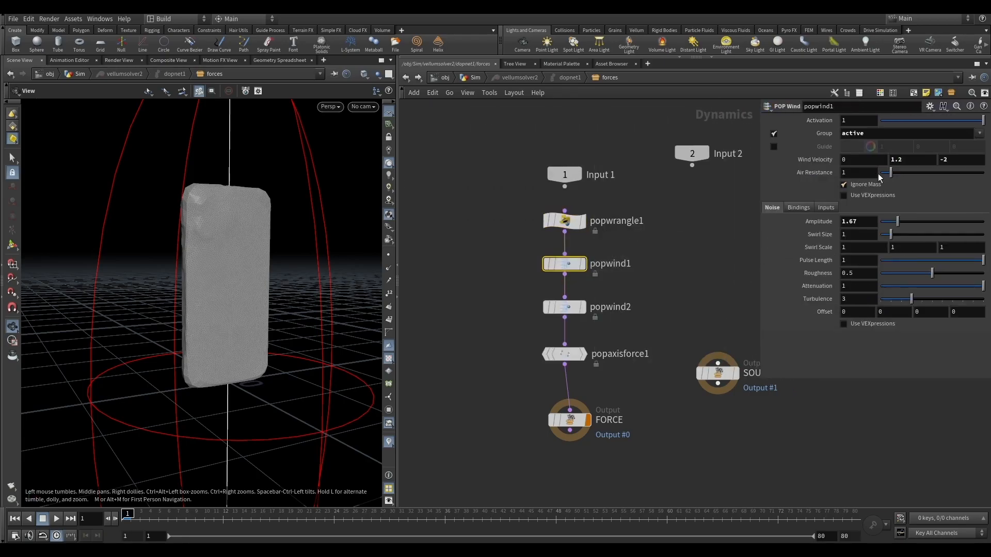
click(565, 221)
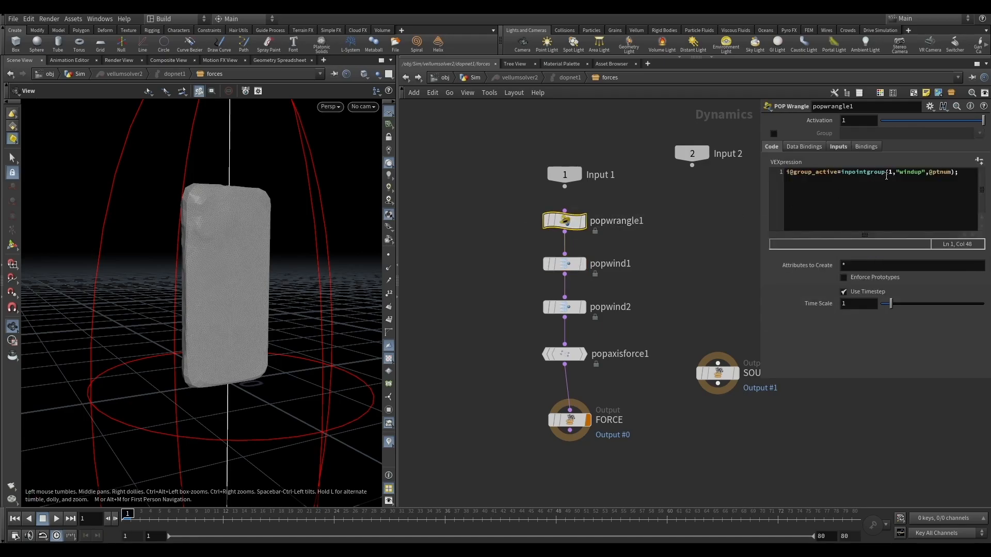
click(565, 264)
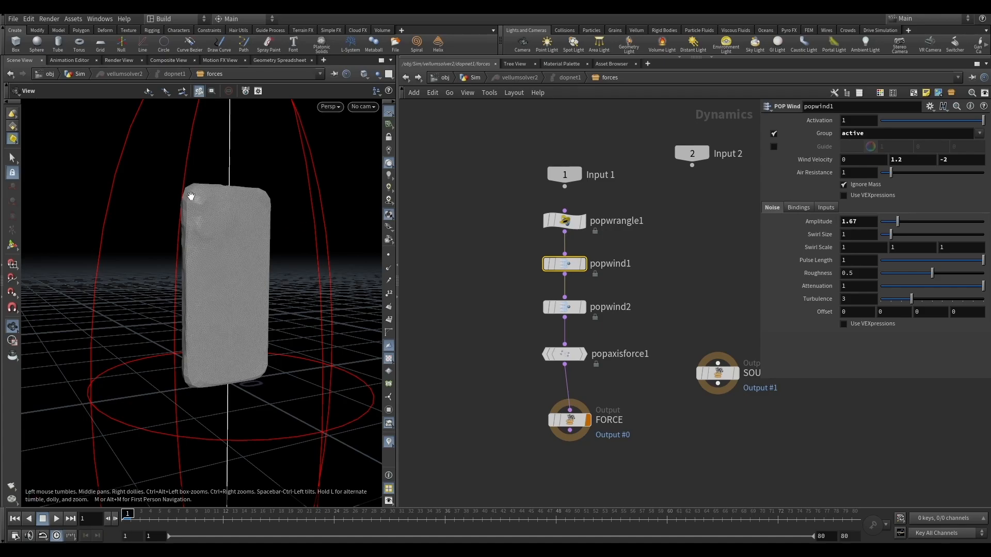
Step: Examine popwind2's inverted active group and its Y and Z wind velocity values
click(573, 306)
click(844, 133)
text(!)
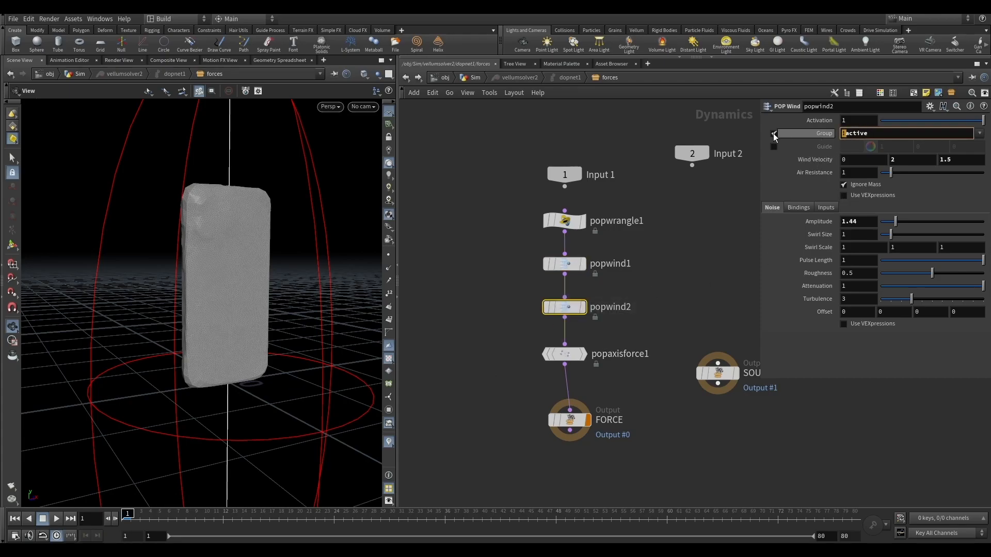
click(743, 129)
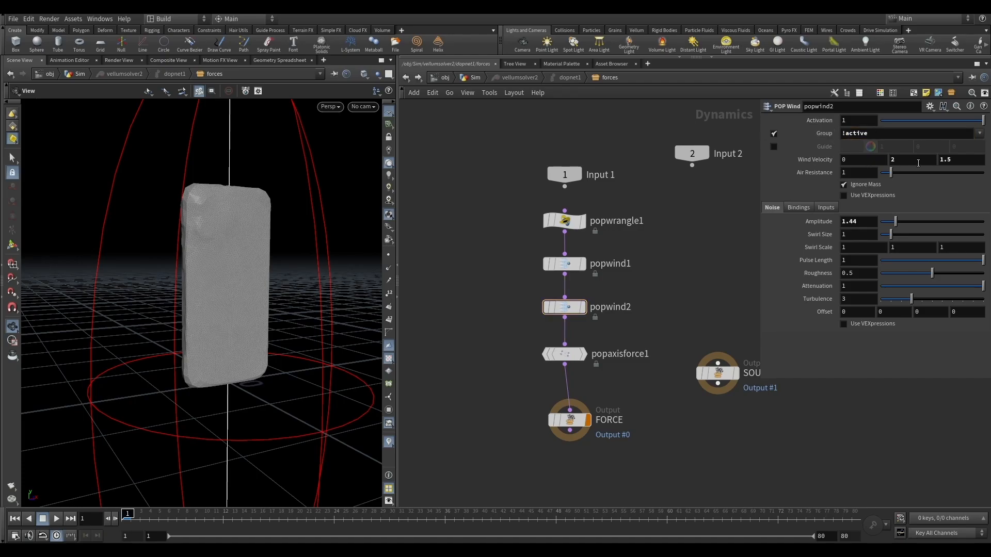
click(955, 164)
click(901, 161)
click(953, 165)
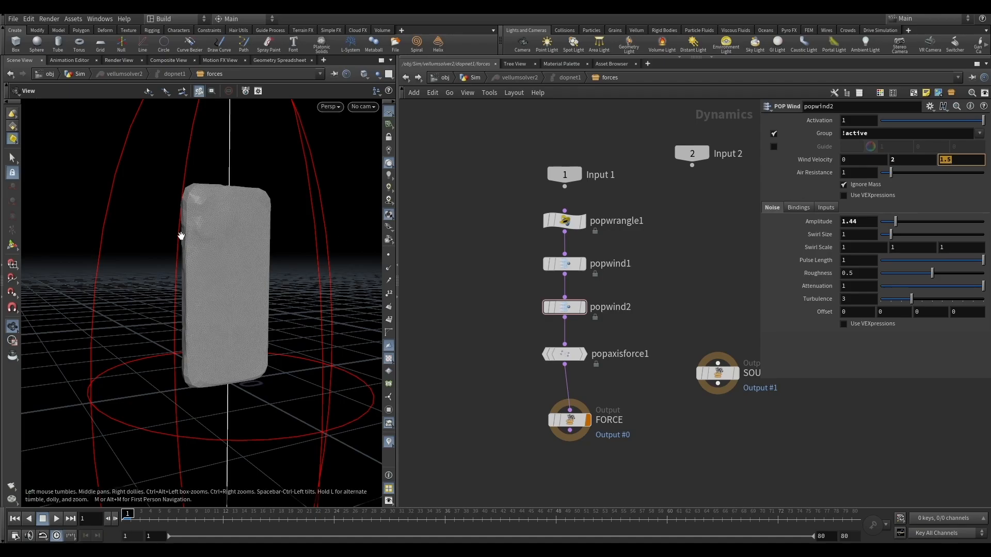
click(892, 161)
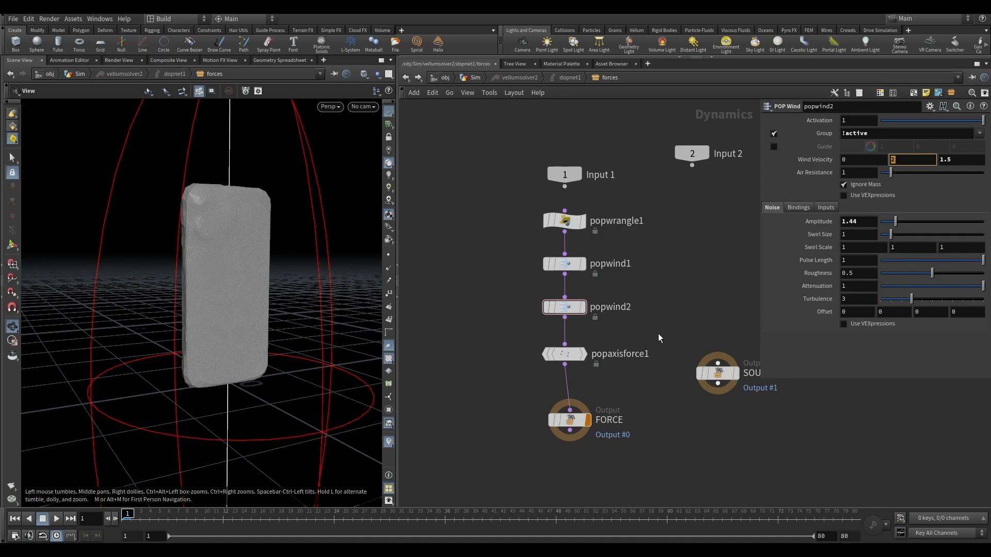
Step: Show popaxisforce1's handle in the viewport, look through its shape and speed settings, and select the FORCE output
click(564, 355)
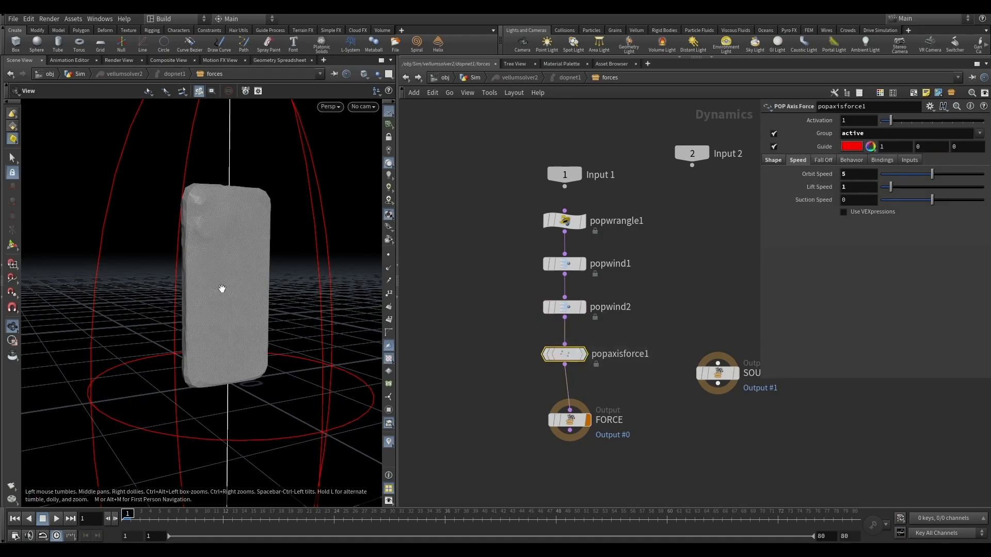
click(574, 356)
click(589, 419)
click(12, 245)
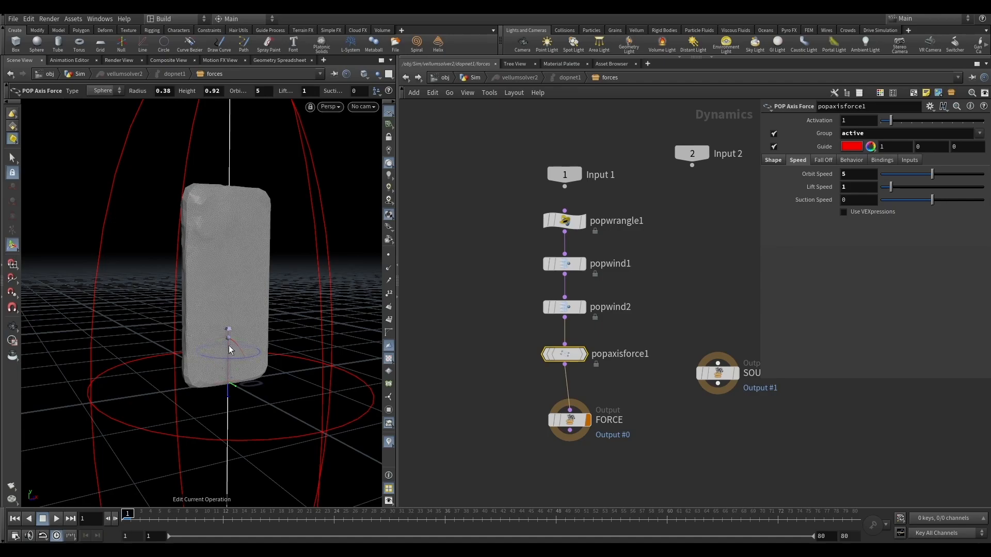
click(774, 160)
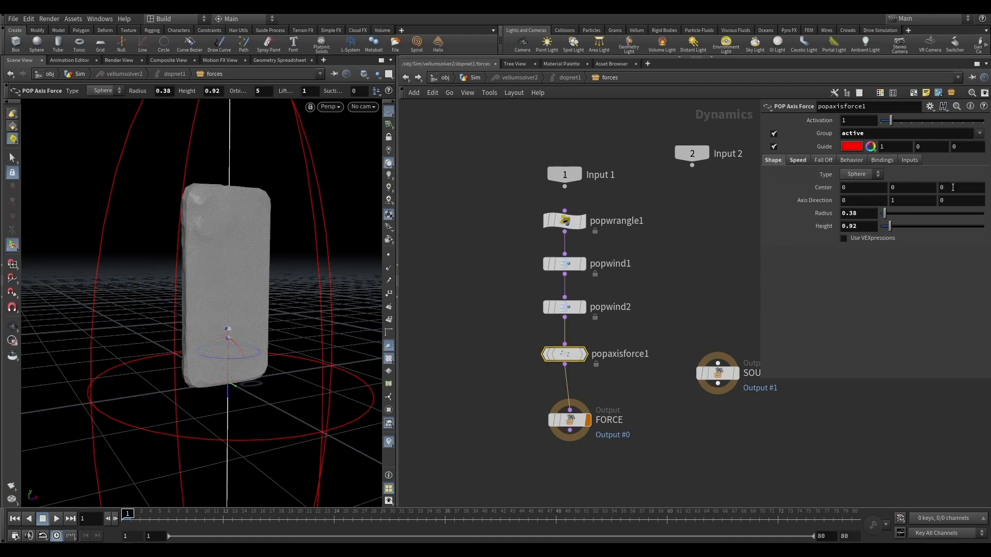
click(806, 161)
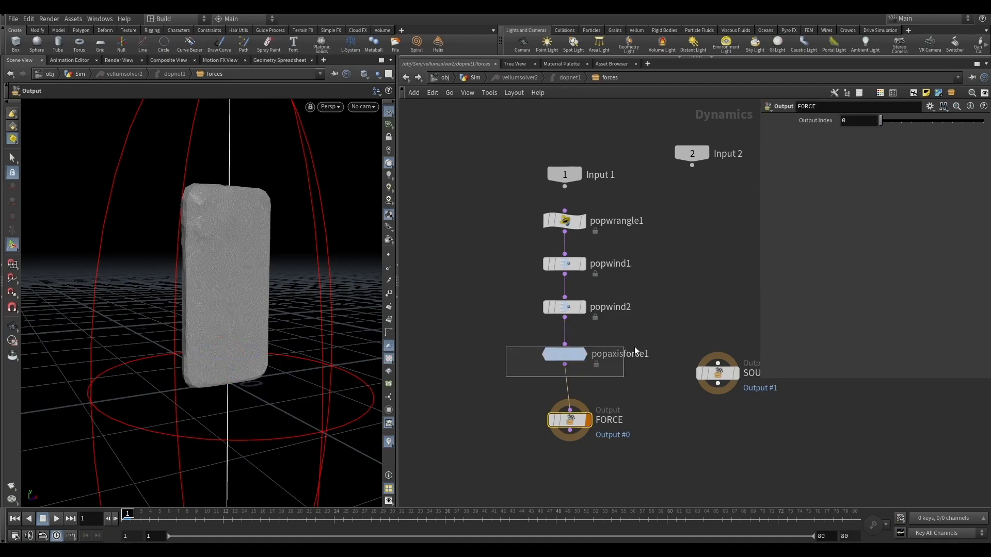
click(570, 419)
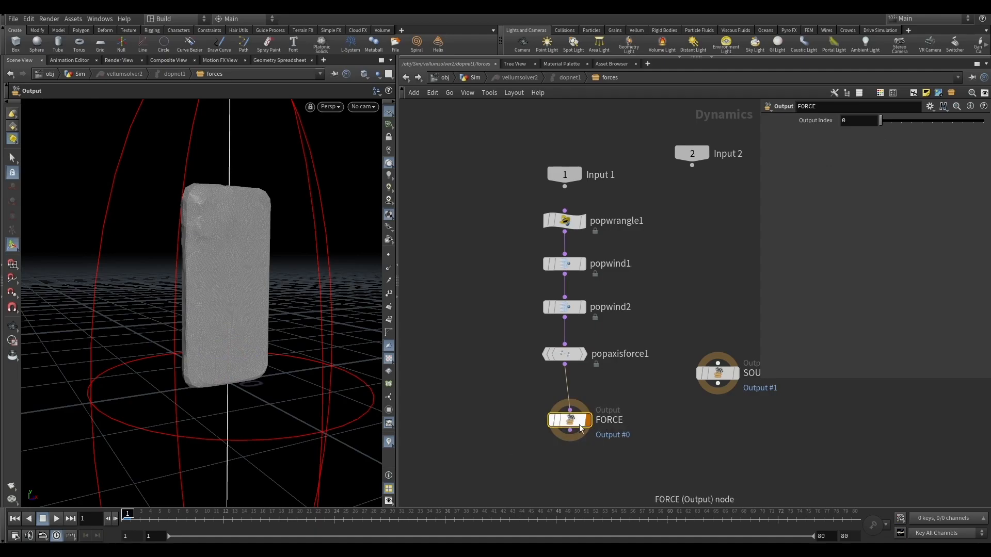
Step: Return to the Sim network, play back the displayed peal file cache, and scrub the timeline back to frame 1
click(471, 77)
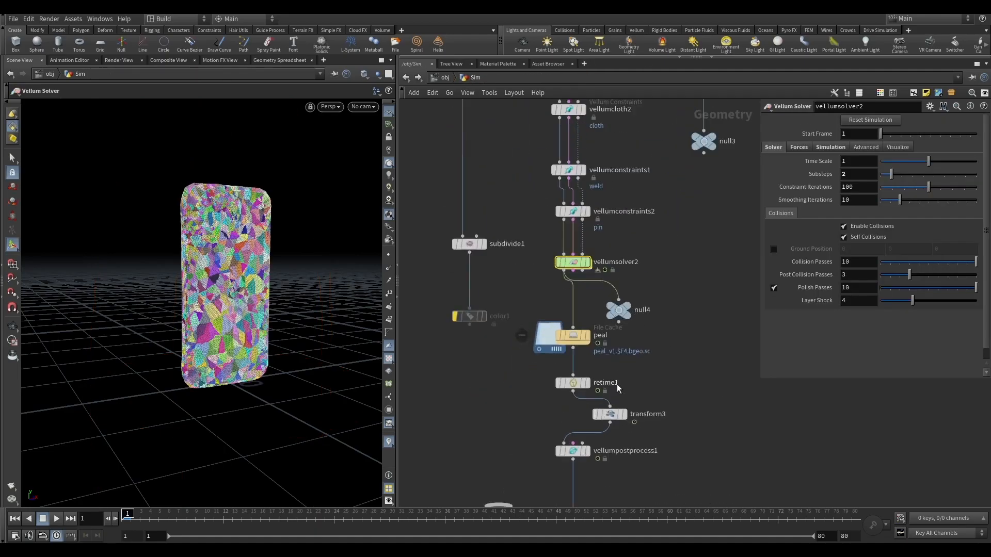
click(578, 336)
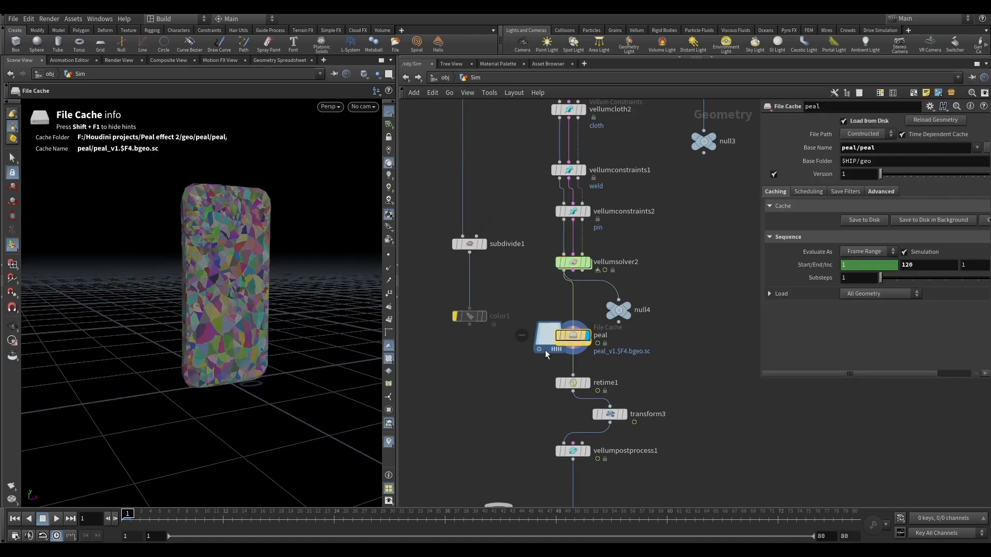
click(56, 519)
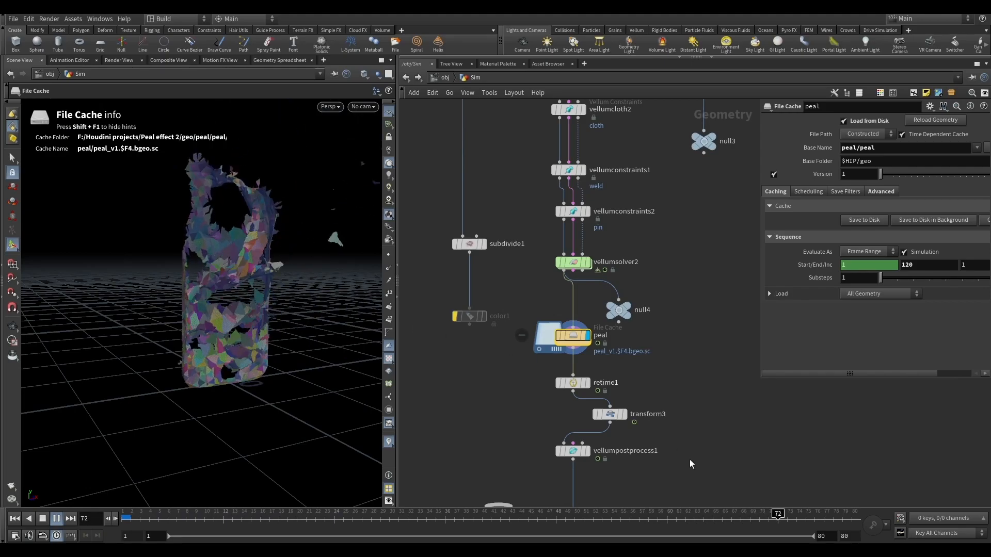
drag(393, 516, 173, 494)
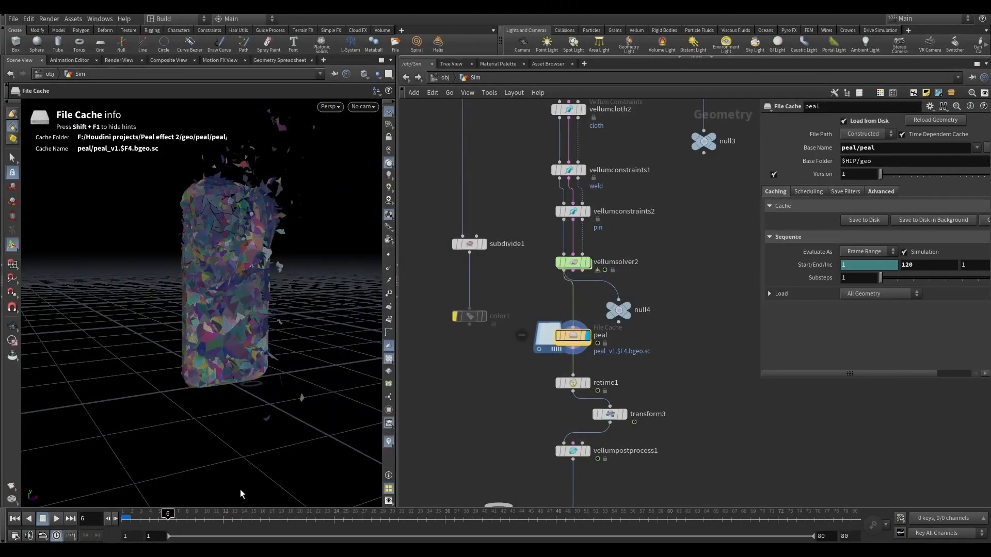
drag(162, 514, 124, 514)
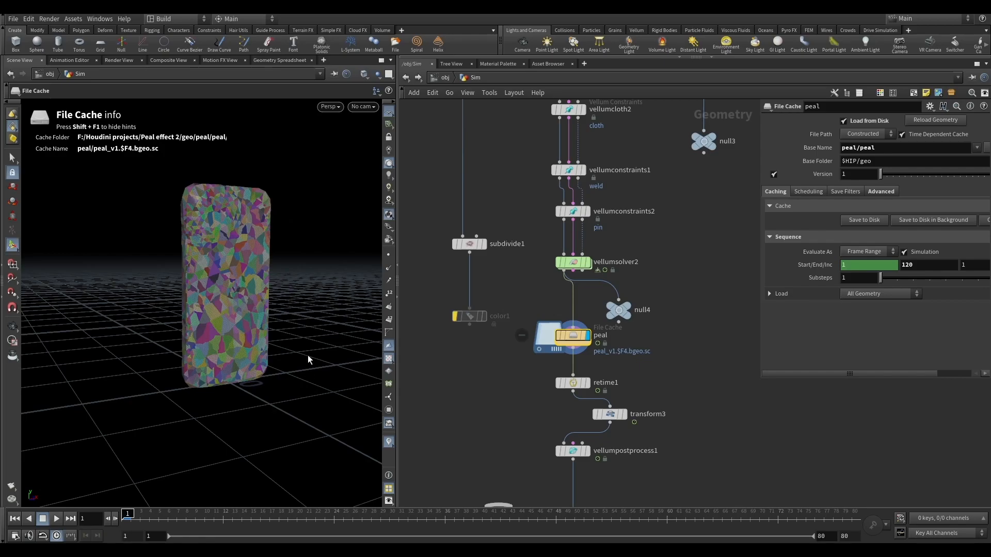
Step: Examine retime1's input frame range, output frame range and speed
drag(498, 408, 645, 365)
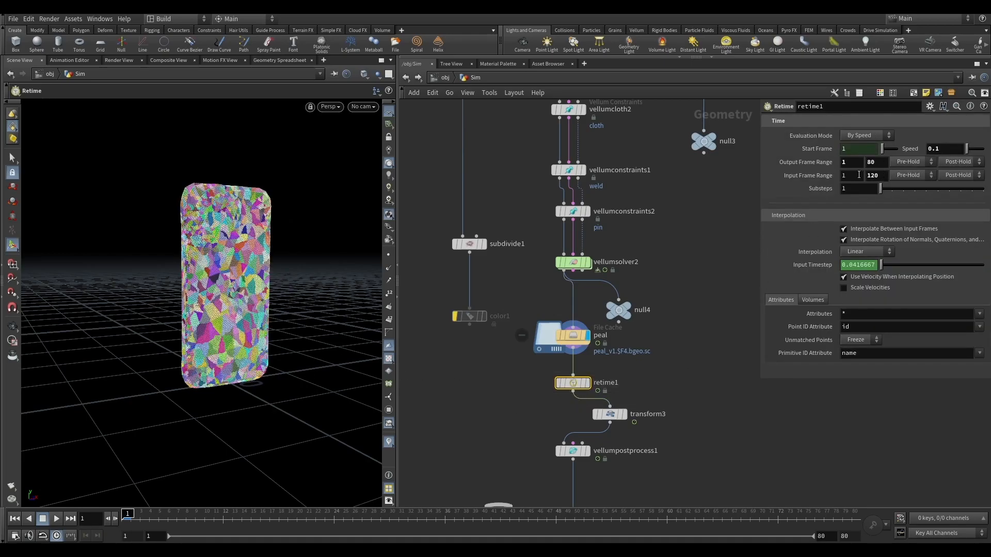
drag(856, 174, 810, 177)
drag(881, 175, 851, 176)
click(718, 239)
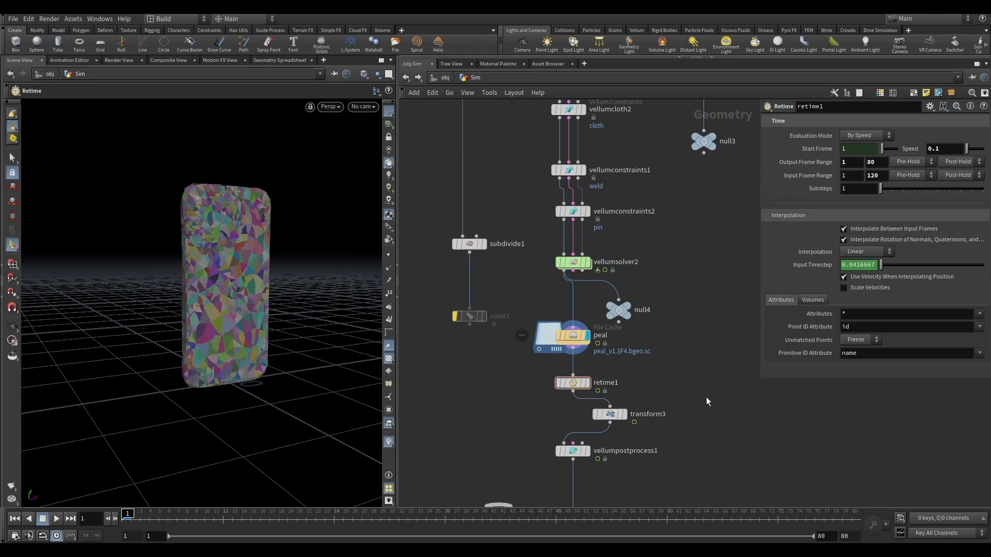
drag(864, 164, 840, 163)
click(874, 160)
click(946, 150)
Step: Reselect the peal file cache, scrub through its cached animation, and play it at original speed
click(574, 336)
click(620, 513)
drag(619, 514, 127, 513)
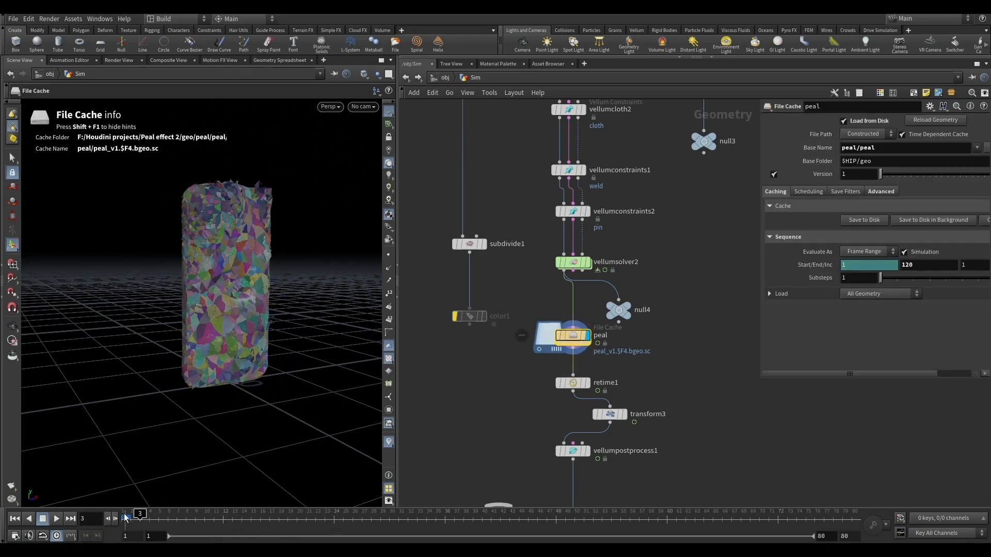
click(57, 518)
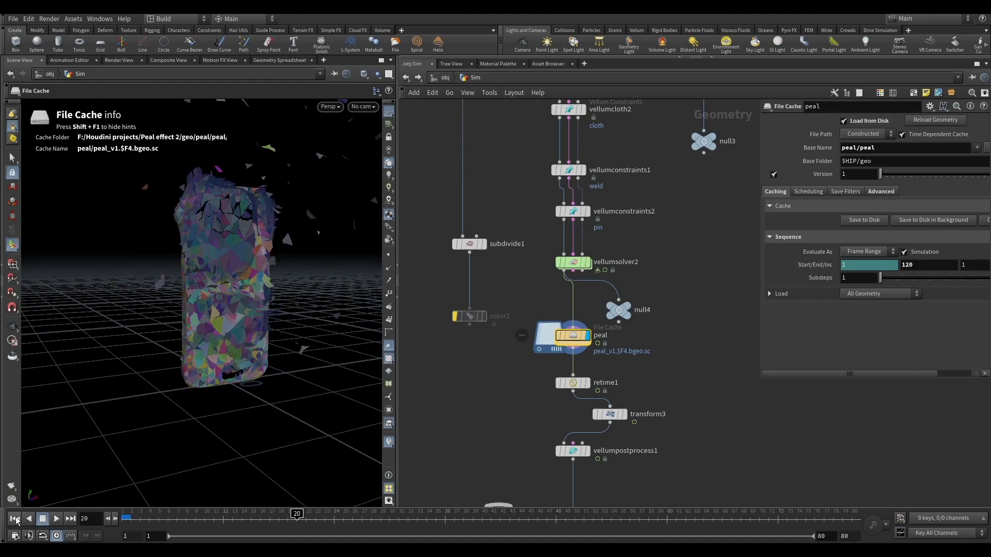
Step: Display retime1, play its slowed-down peel animation, and rewind to the first frame
click(570, 383)
click(587, 383)
click(57, 519)
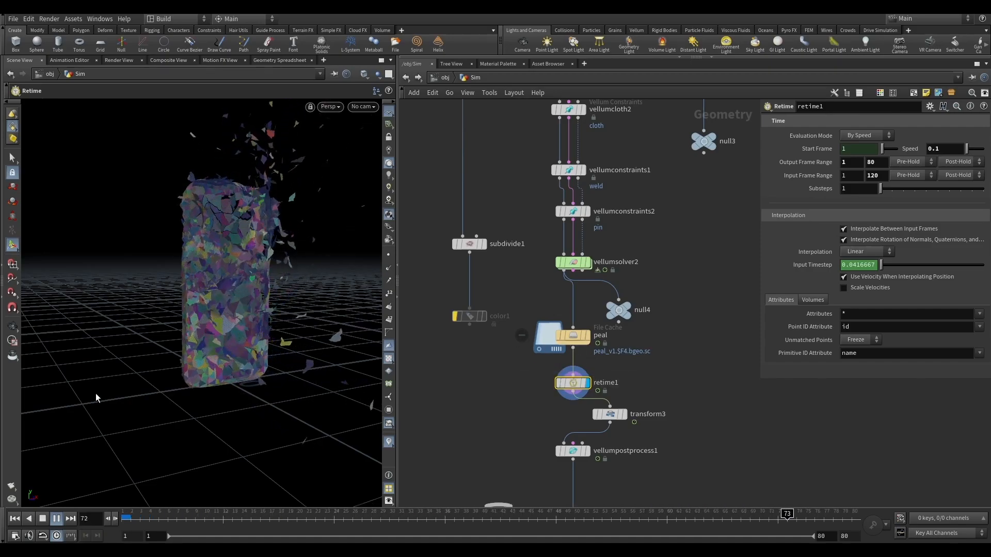
click(43, 519)
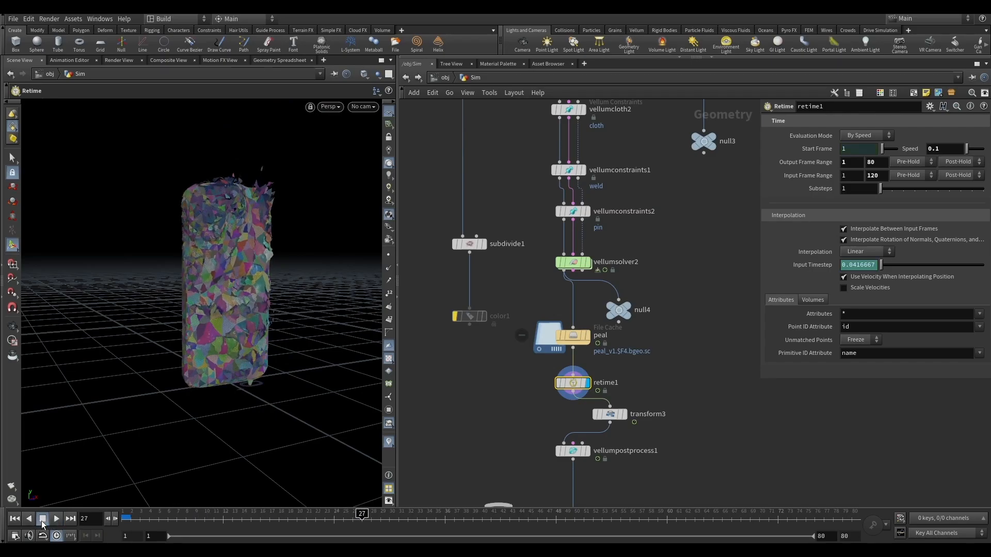
click(16, 519)
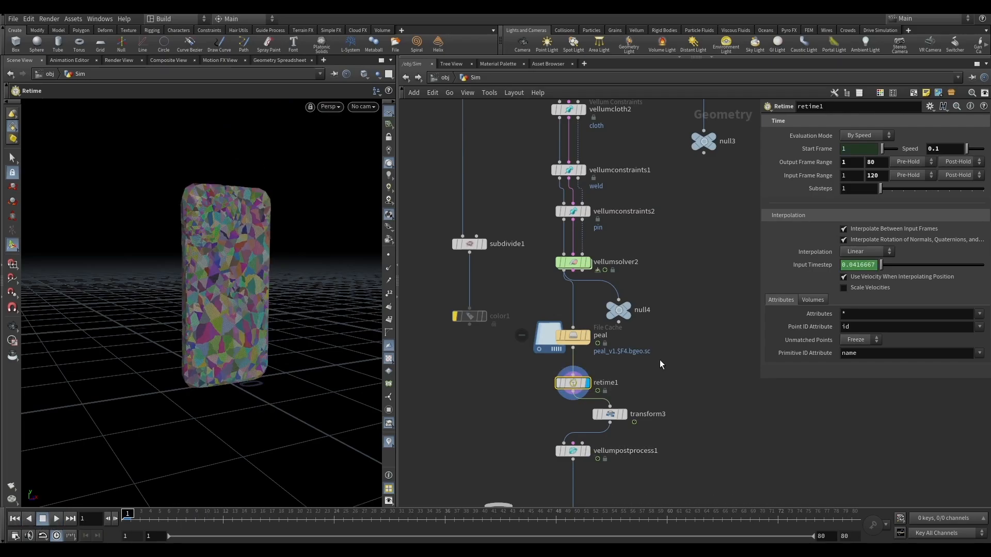
Step: Recheck vellumsolver2's forces settings and return to its main solver parameters
click(572, 262)
click(797, 147)
click(778, 148)
Step: Step past retime1 and display transform3 to examine its inverted uniform scale on the cover
click(573, 383)
click(610, 414)
click(624, 415)
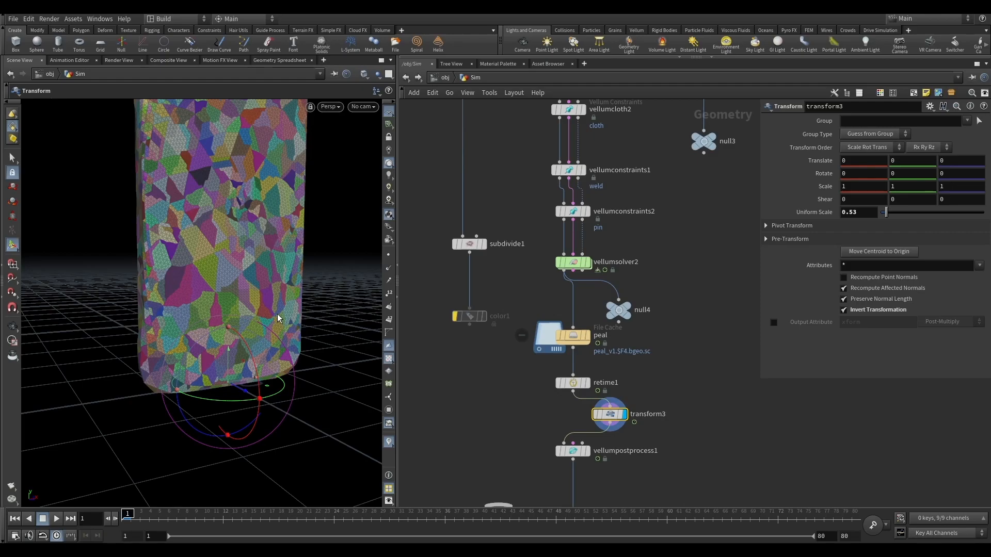
Step: Display vellumpostprocess1 and turn off the piece attribute's color visualization in its node info
right_drag(258, 322, 229, 296)
drag(229, 295, 186, 313)
scroll(677, 359, down, 4)
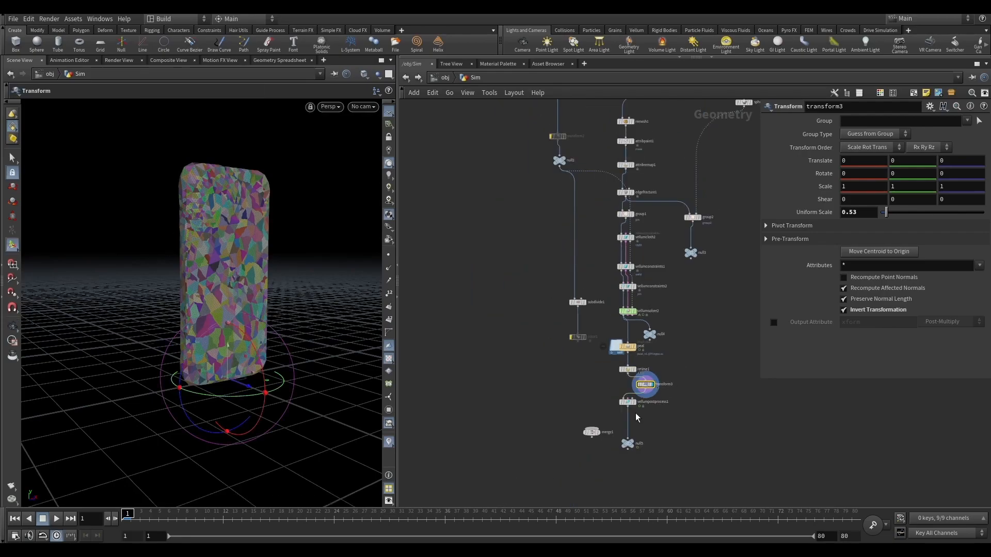
scroll(637, 412, up, 5)
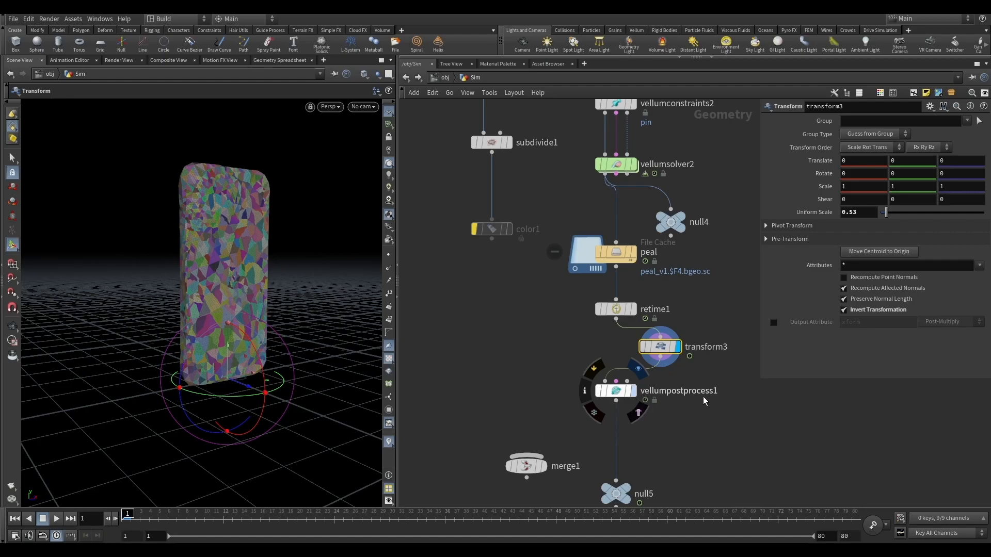
click(713, 395)
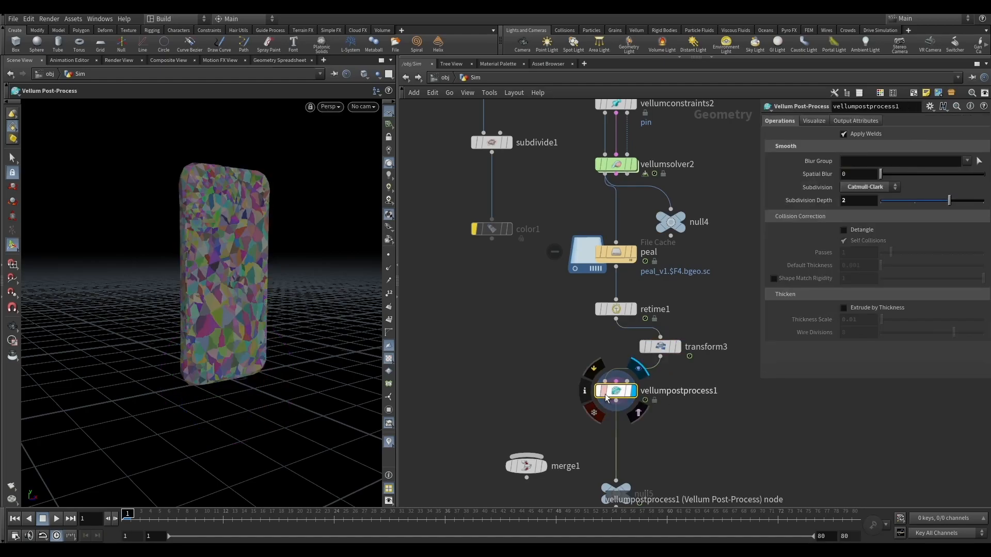
click(586, 391)
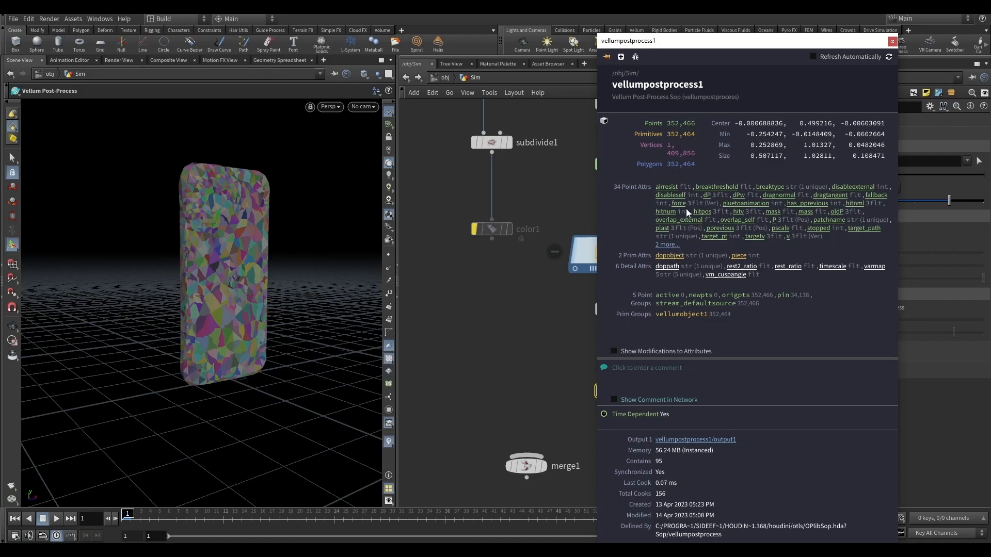
click(741, 257)
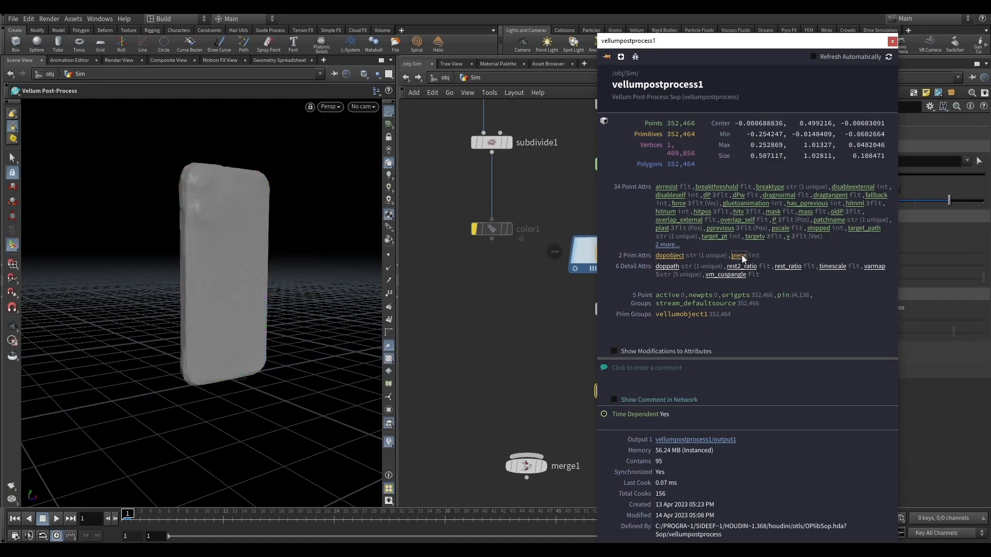
click(892, 40)
Step: Scrub to frame 33 and compare the peeling pieces from transform3 and vellumpostprocess1 up close
scroll(599, 379, up, 5)
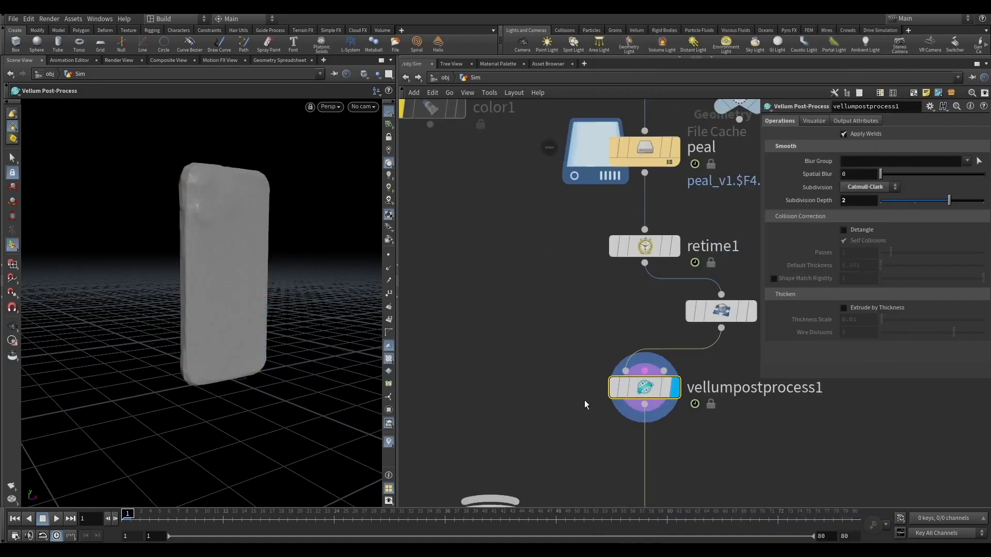
scroll(488, 352, down, 5)
scroll(625, 324, up, 3)
click(628, 323)
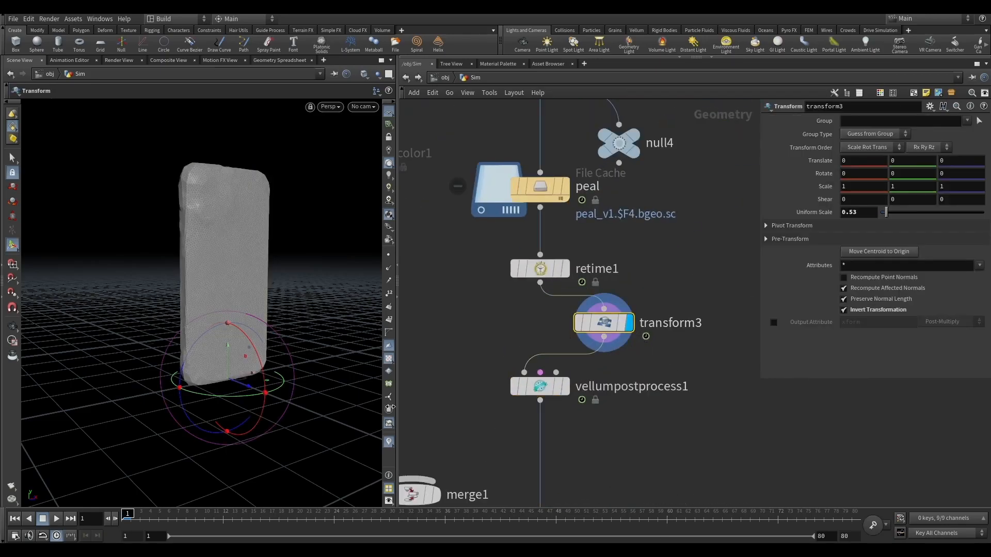
drag(346, 517, 418, 517)
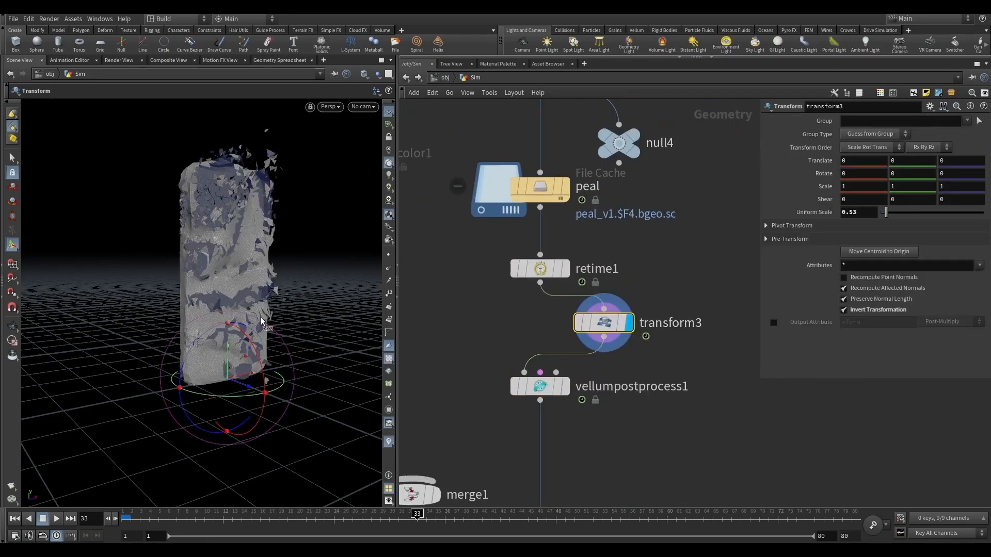
scroll(215, 202, up, 3)
alt+drag(251, 186, 303, 170)
scroll(292, 190, up, 3)
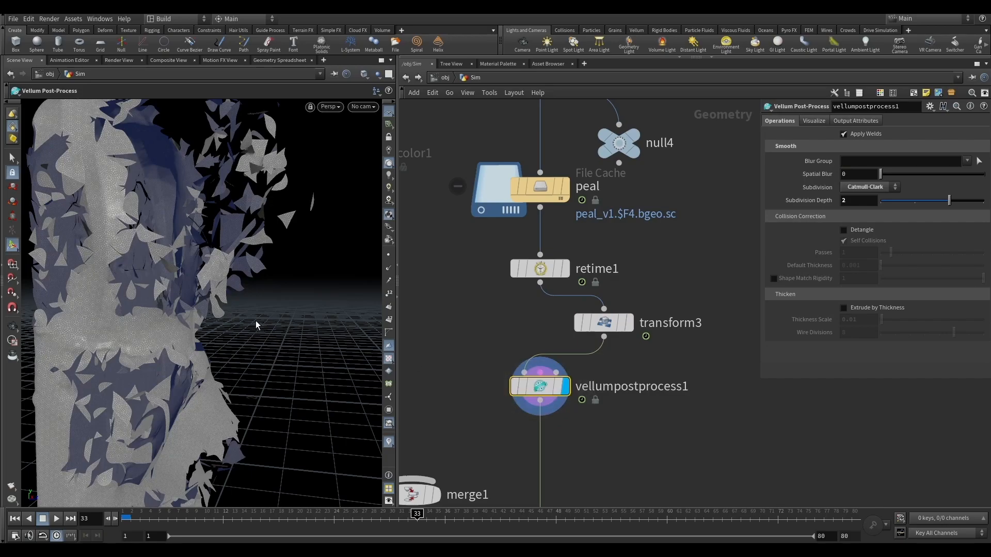
alt+right_drag(252, 296, 201, 267)
alt+drag(202, 268, 264, 283)
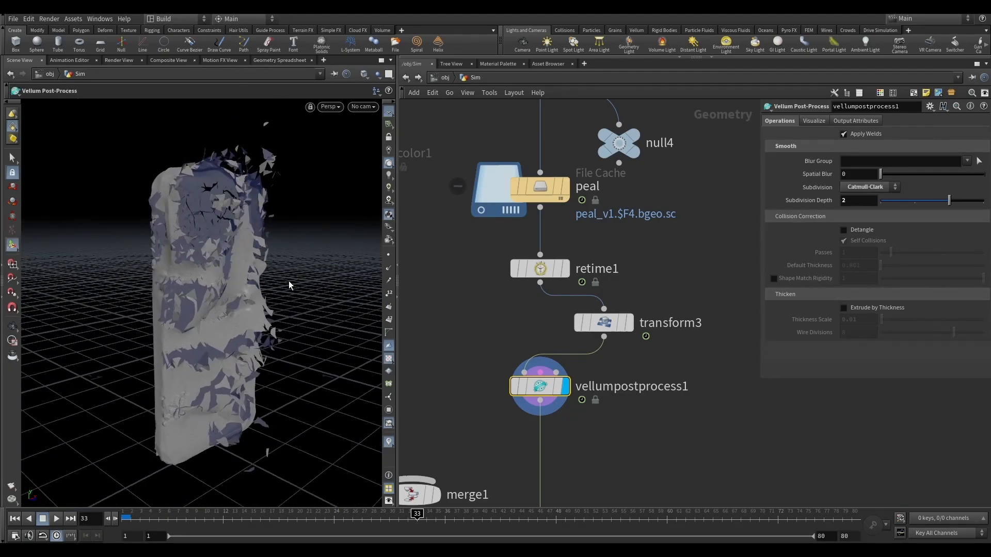
Step: Display null5 as the Sim network's output and return to the object level
scroll(553, 302, down, 5)
scroll(567, 358, up, 4)
click(536, 381)
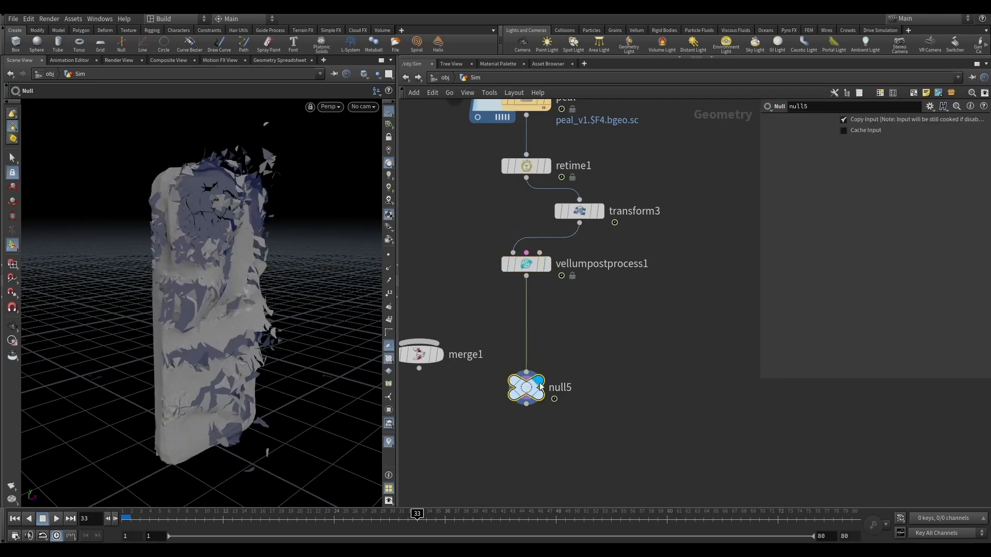
click(447, 78)
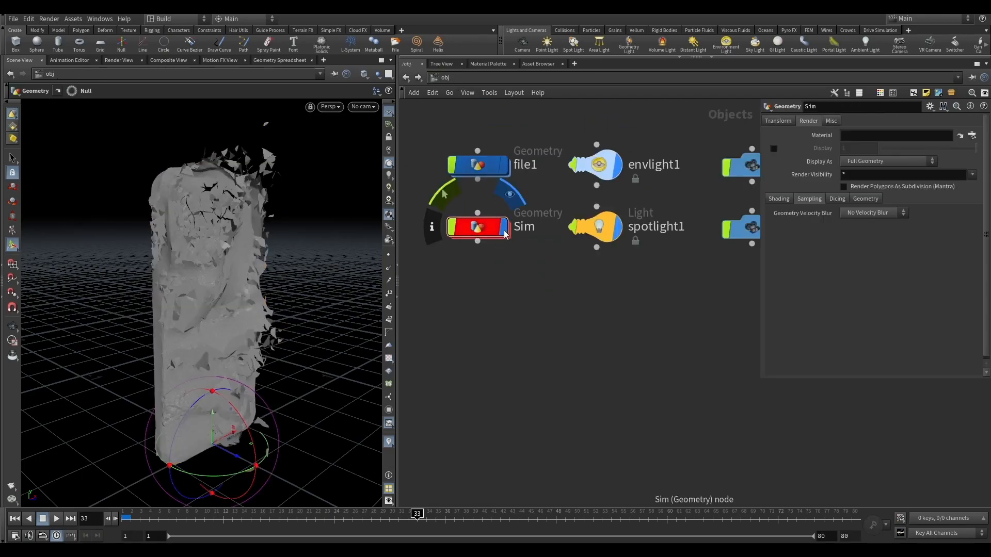
Step: Display material1 inside the file1 object and return to the object level to show the phone under the peeling cover
click(484, 169)
double_click(484, 169)
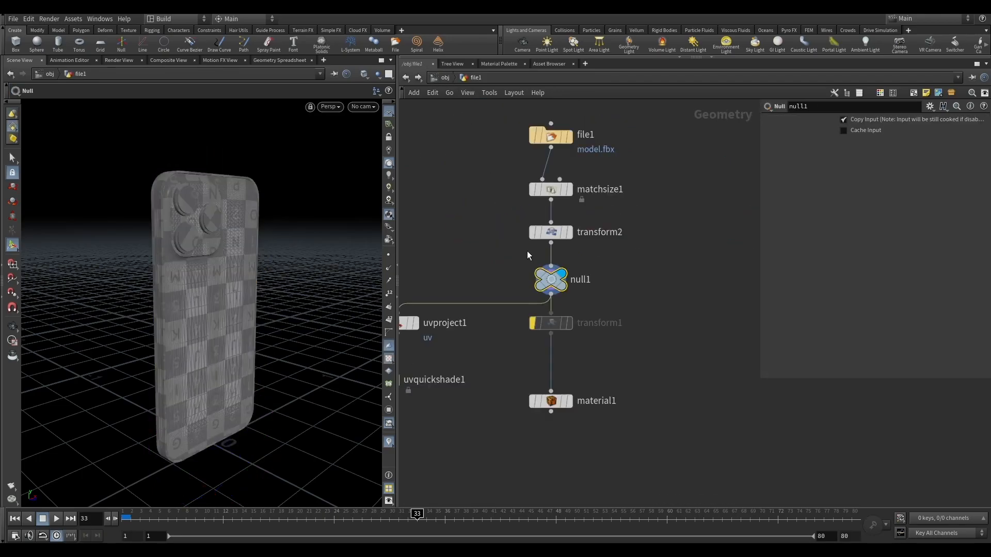
click(445, 77)
click(540, 355)
alt+drag(254, 298, 237, 285)
key(r)
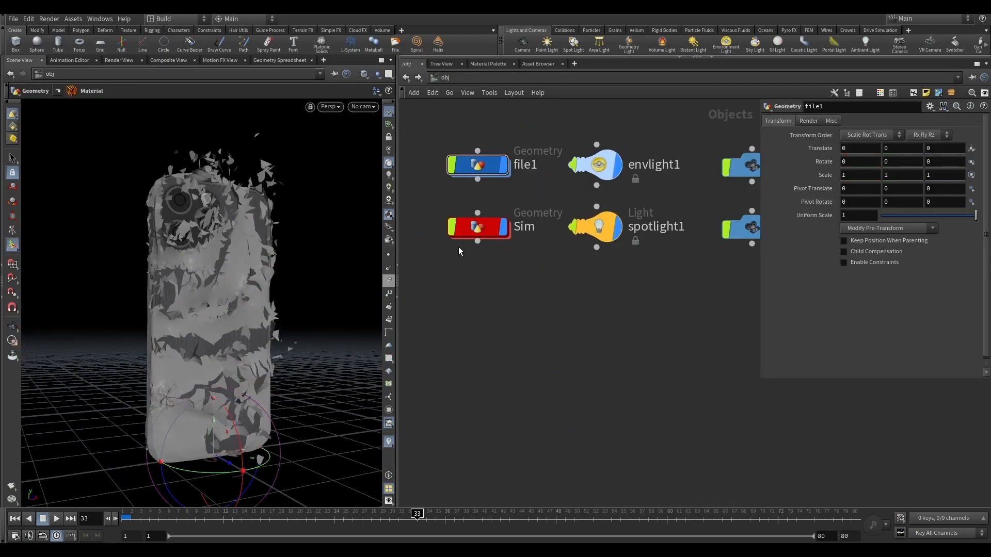
Step: Select file1 and Sim in turn to highlight the phone model and its peeling cover
click(477, 165)
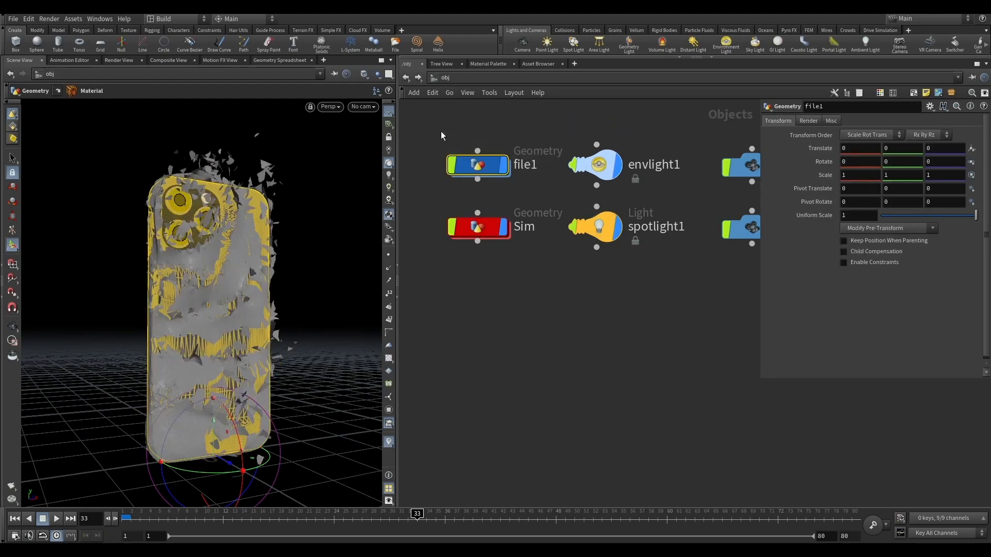
drag(435, 132, 525, 202)
click(477, 227)
drag(427, 288, 528, 205)
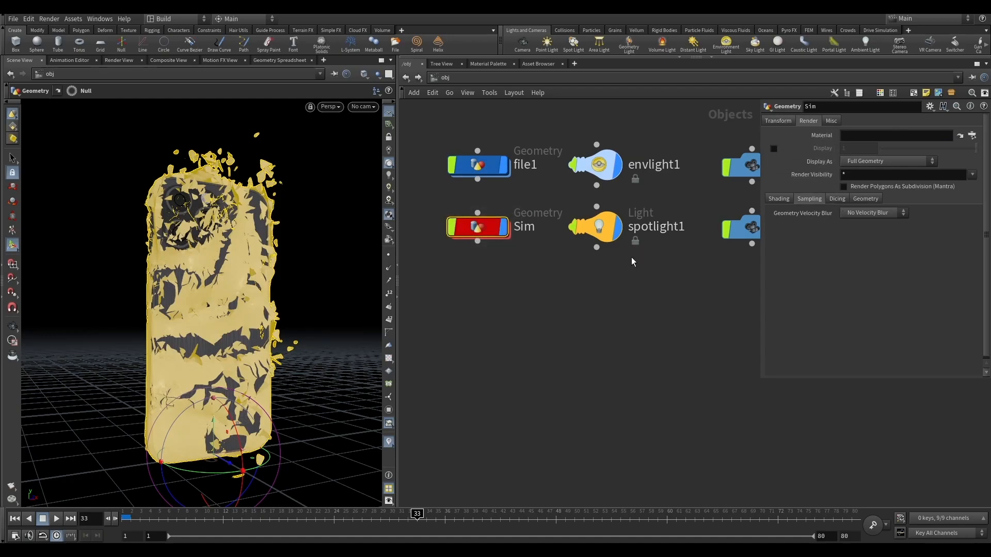
Step: Assign /mat/pianolacquer as the Sim object's material and open that shader's parameters
drag(506, 269, 440, 191)
click(495, 64)
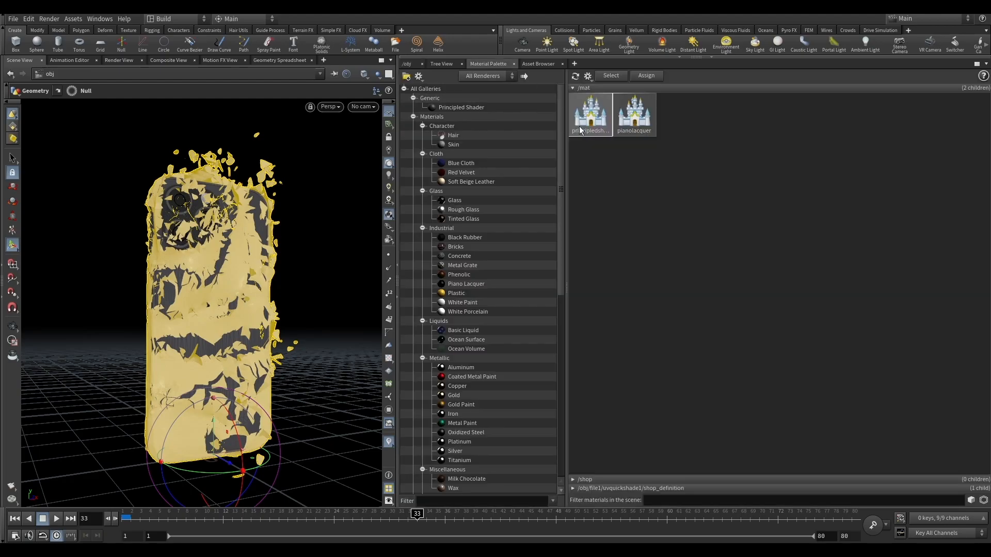
click(411, 64)
click(960, 136)
double_click(906, 82)
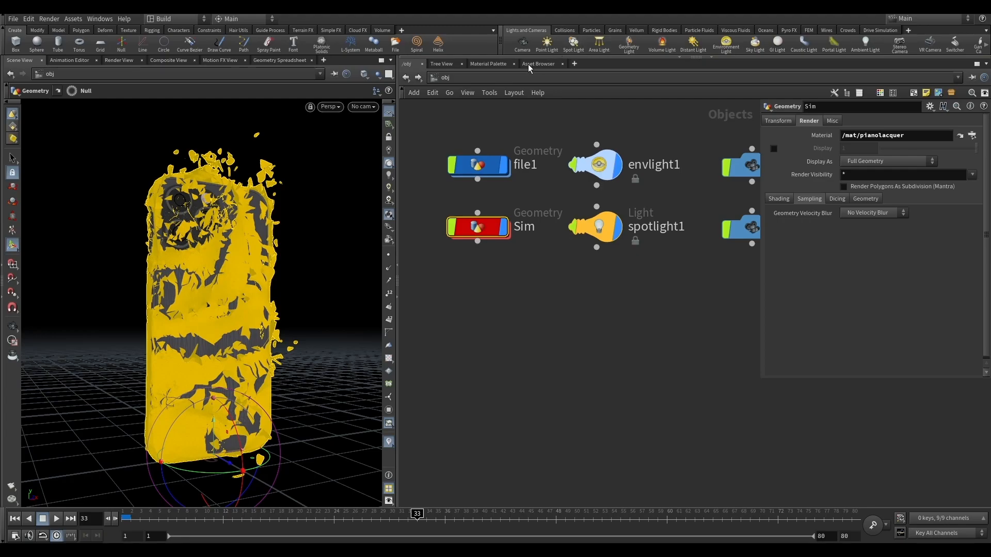
click(485, 64)
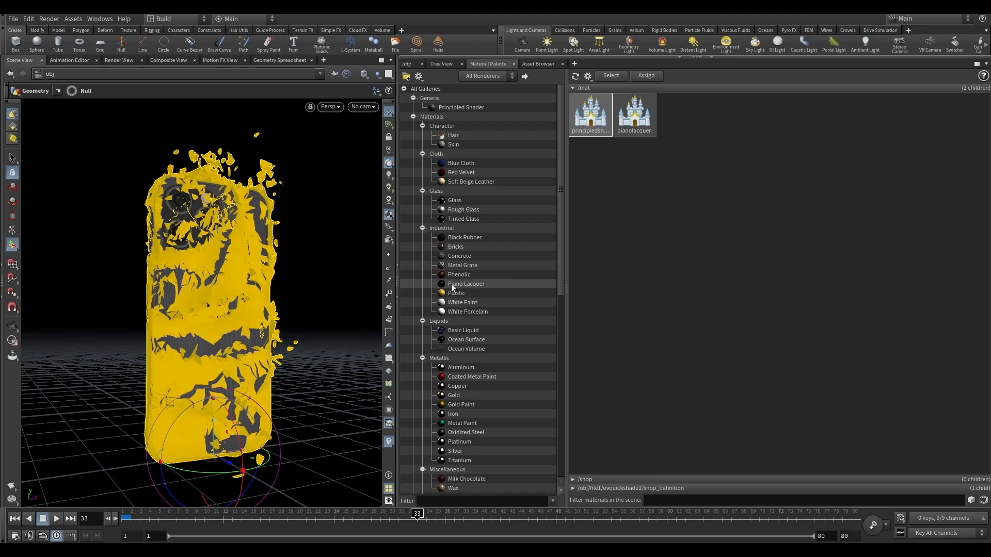
double_click(645, 122)
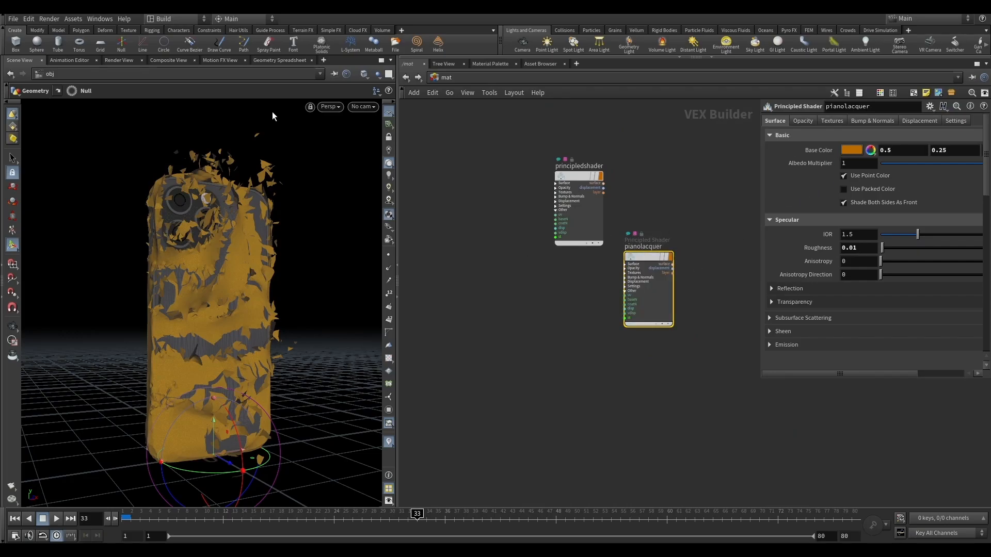
Step: Test-render /out/reveal through /obj/cam1, stop the render, and return to the scene view
click(114, 60)
click(141, 77)
click(141, 80)
click(207, 73)
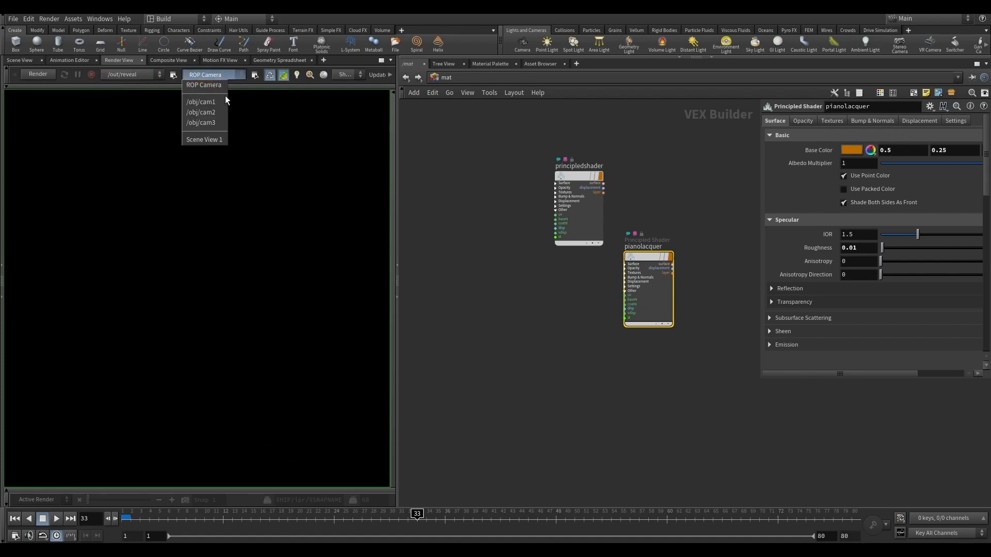
click(212, 102)
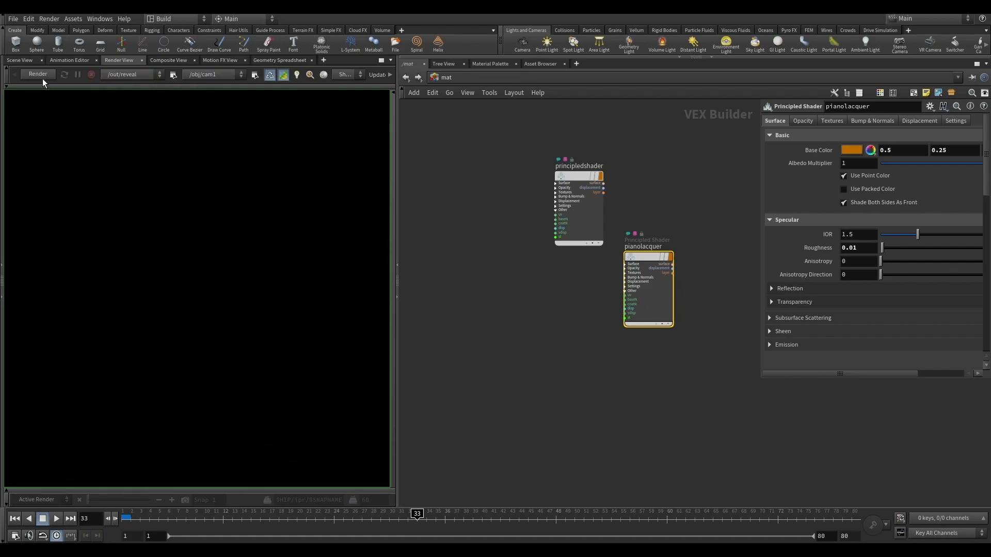
click(39, 73)
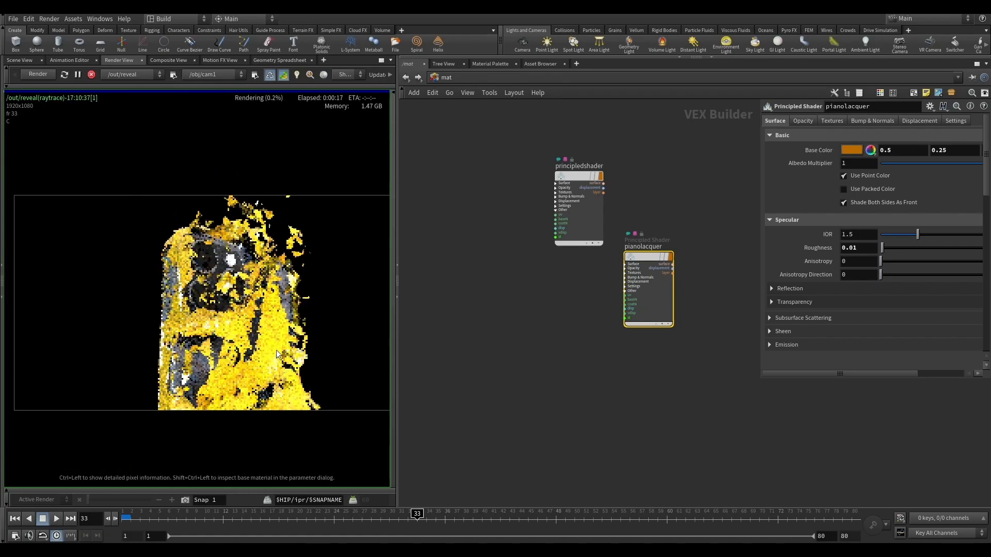
click(91, 73)
click(23, 60)
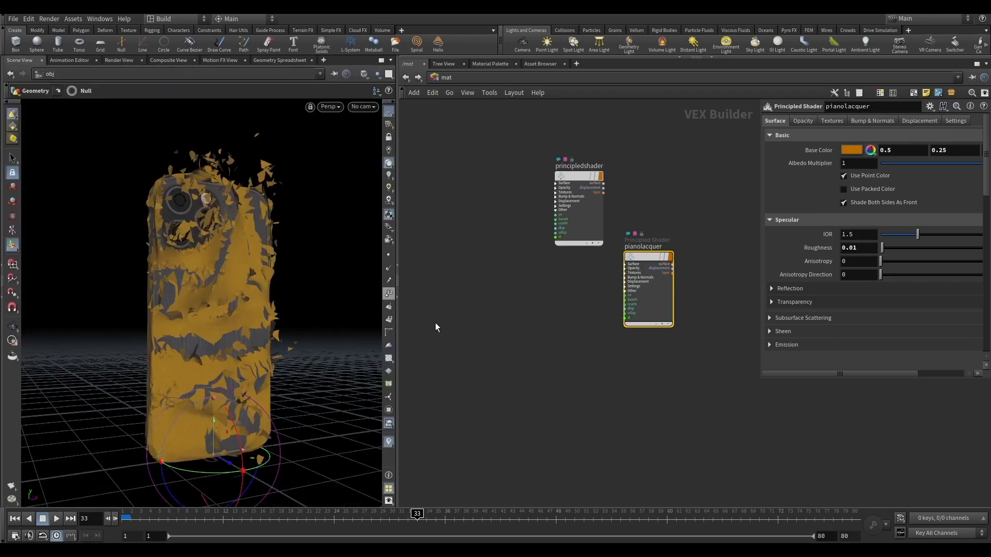
Step: Select spotlight1 at the object level and examine its placement above the phone and its light settings
click(406, 77)
click(499, 209)
drag(498, 211, 504, 245)
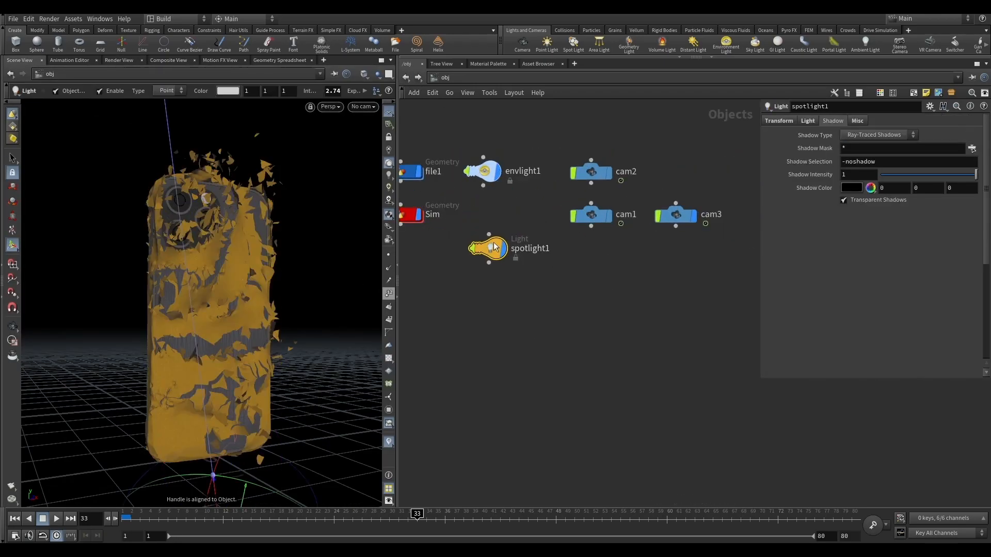
key(Escape)
scroll(222, 259, down, 8)
drag(258, 274, 233, 222)
scroll(233, 222, up, 2)
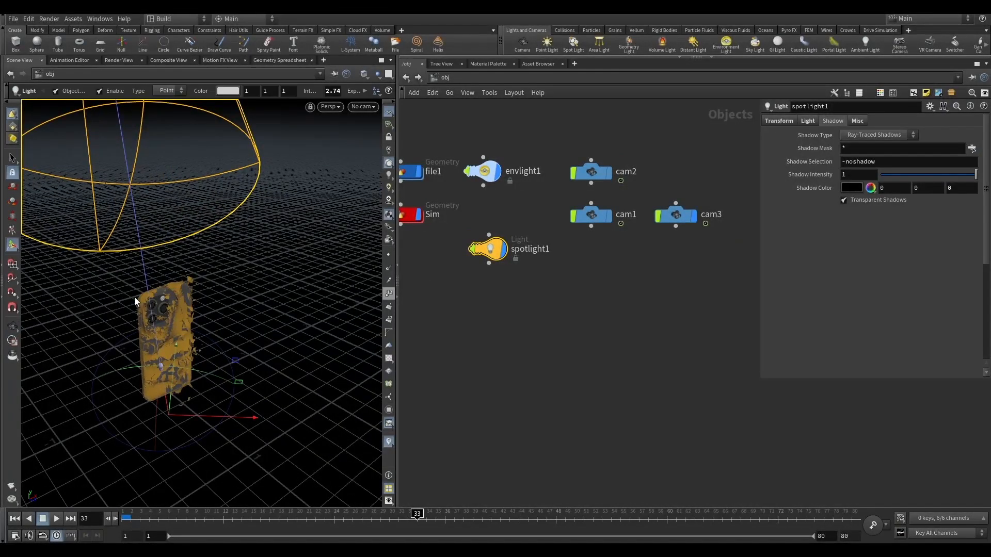
scroll(138, 317, up, 4)
key(Return)
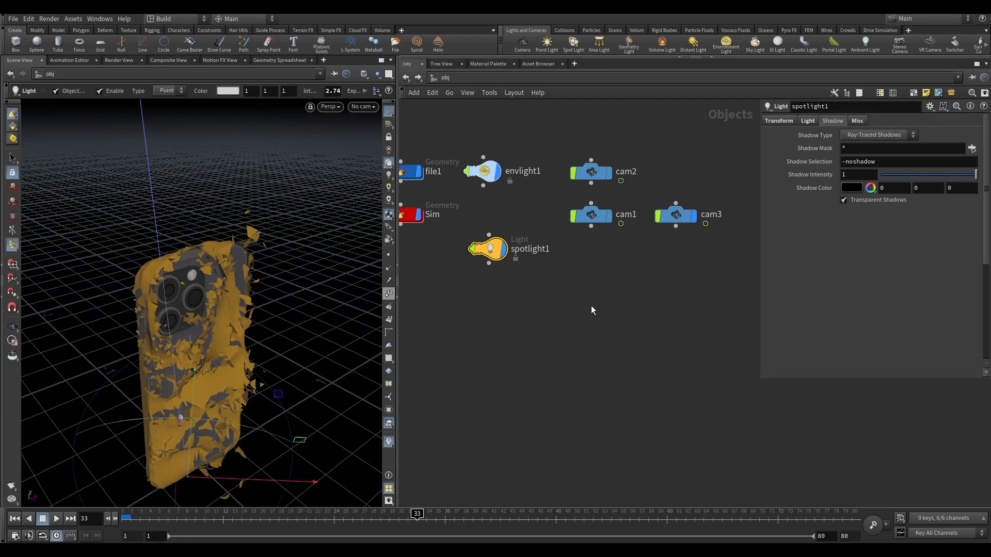
click(806, 122)
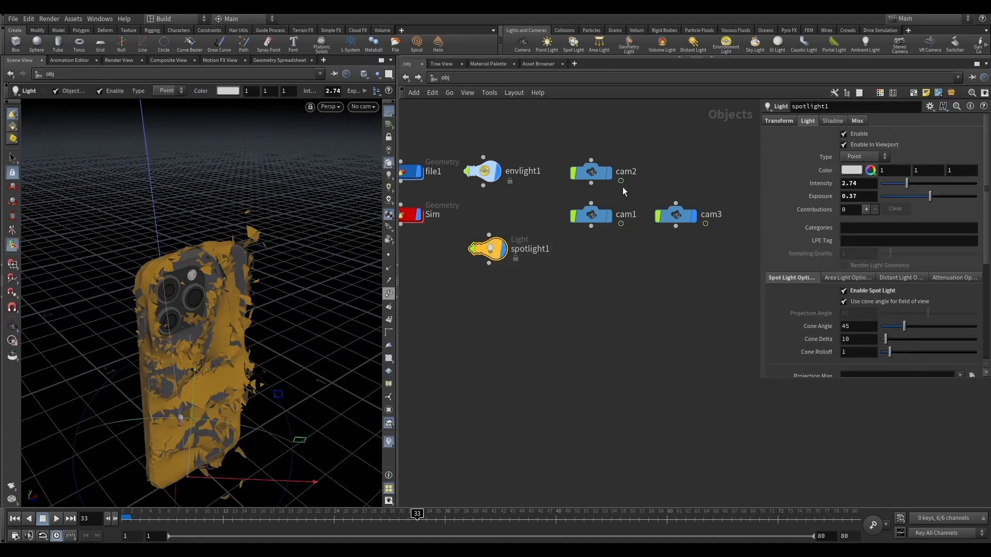
Step: Check envlight1's light settings and the animated transforms of cam3 and cam1
click(486, 173)
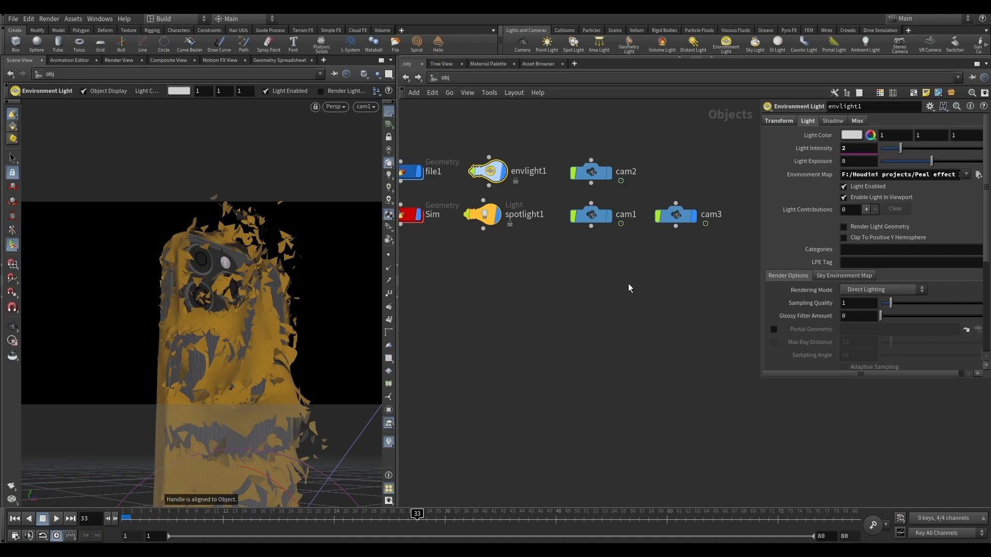
scroll(605, 280, down, 5)
scroll(662, 278, up, 3)
drag(691, 278, 720, 237)
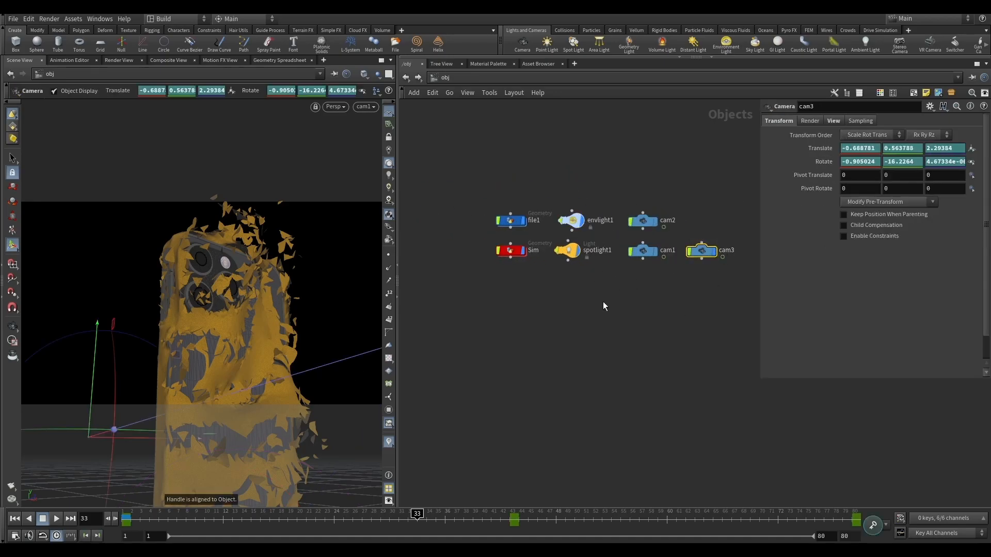
click(642, 251)
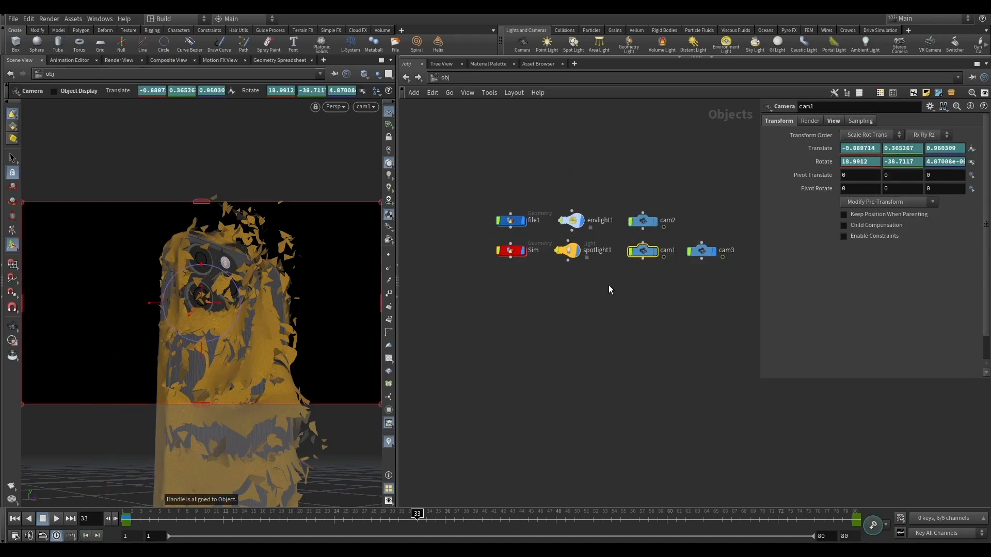
Step: Hide the Sim object and scrub back to frame 1 to show the bare phone through cam1
click(522, 251)
mouse_move(133, 519)
mouse_down()
mouse_move(821, 516)
mouse_move(126, 515)
mouse_up()
click(542, 375)
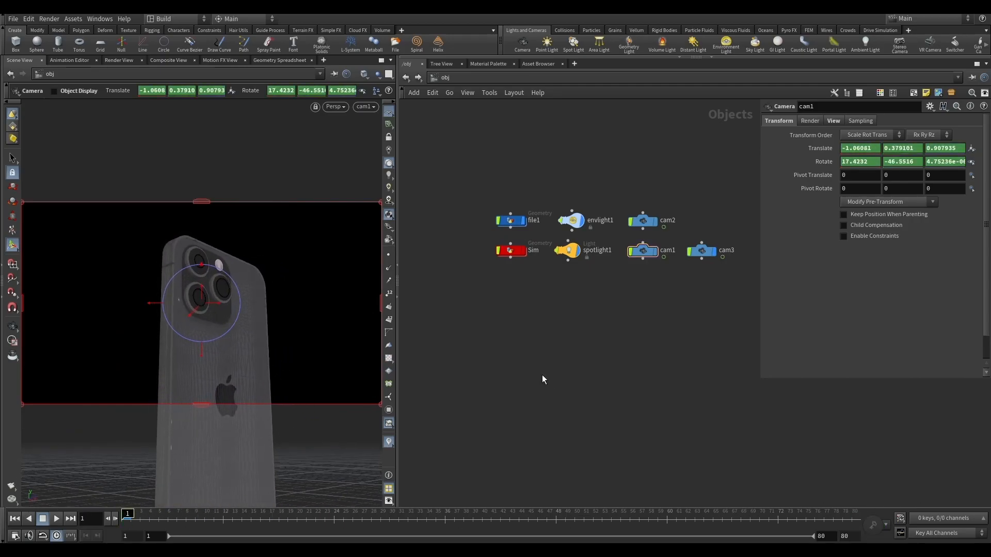